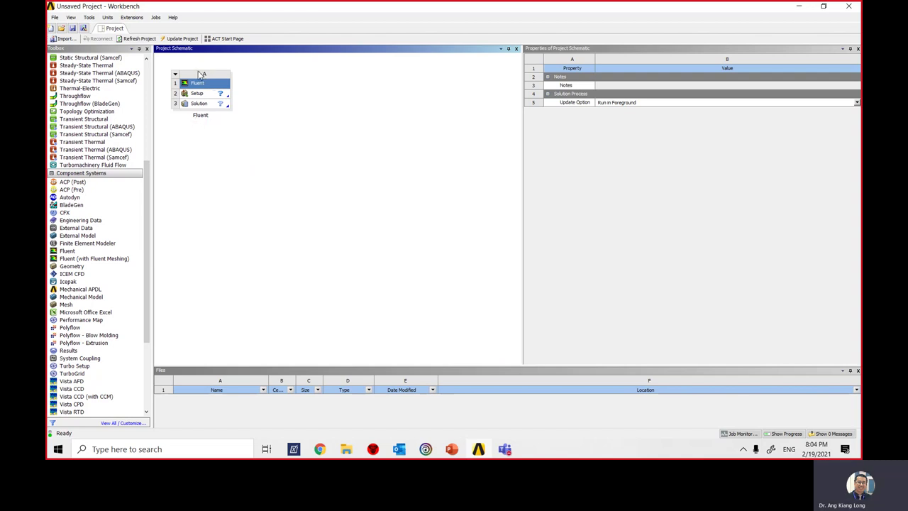
# Start Save As and browse to Nilai U > EE3400 > ANSYS workbench exercise
pyautogui.click(54, 17)
pyautogui.click(98, 55)
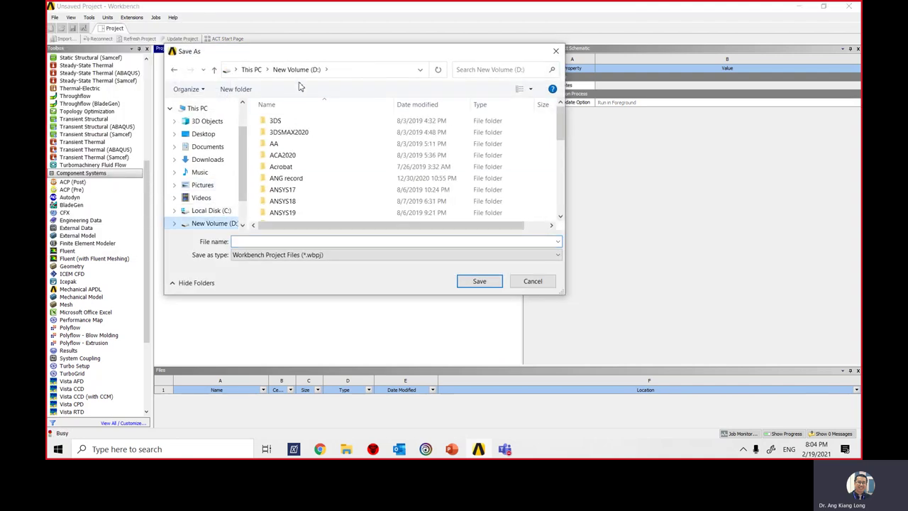
pyautogui.scroll(-10, 295, 171)
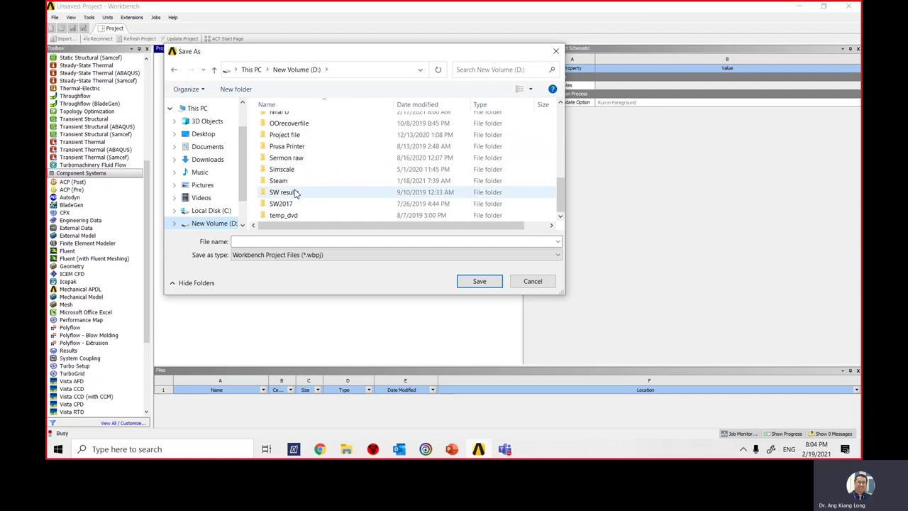
pyautogui.scroll(3, 293, 186)
pyautogui.scroll(-1, 294, 186)
pyautogui.click(292, 183)
pyautogui.doubleClick(293, 183)
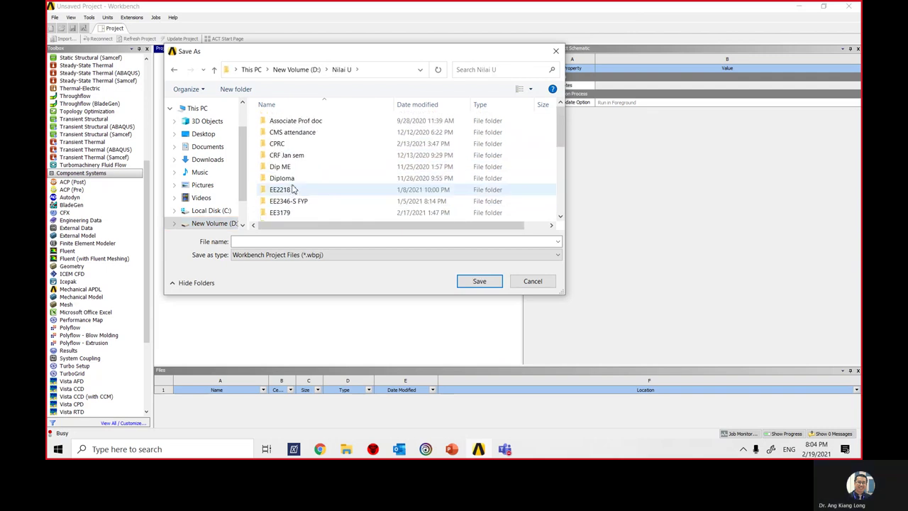
pyautogui.scroll(-3, 297, 188)
pyautogui.doubleClick(300, 162)
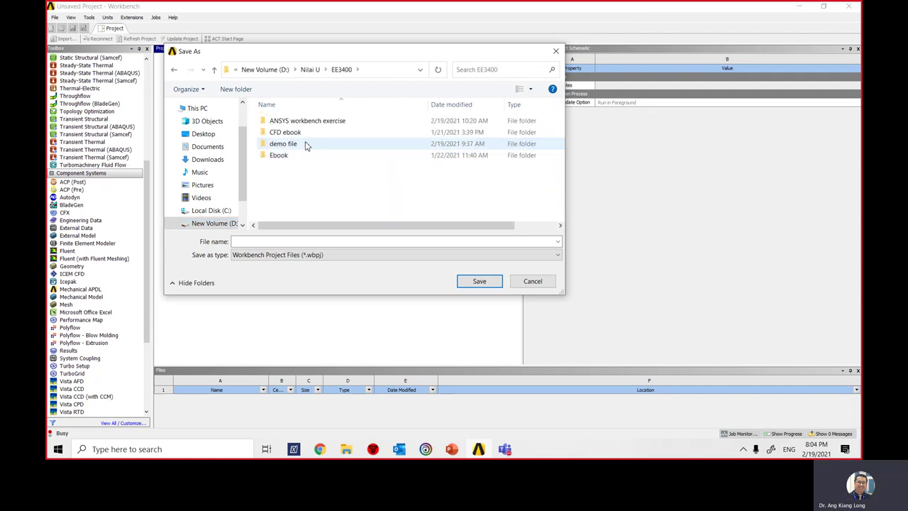
pyautogui.doubleClick(315, 122)
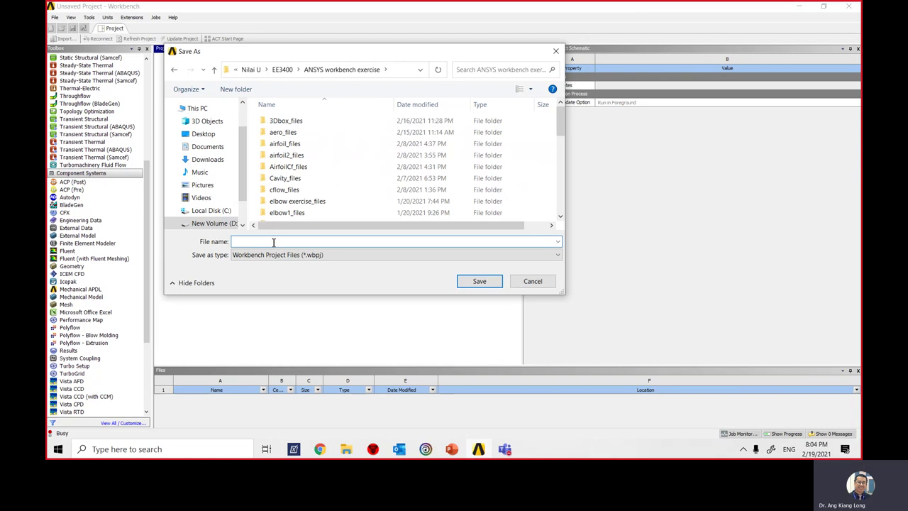
# Enter heatT as the project file name and save it
pyautogui.write('heatt')
pyautogui.press('BackSpace')
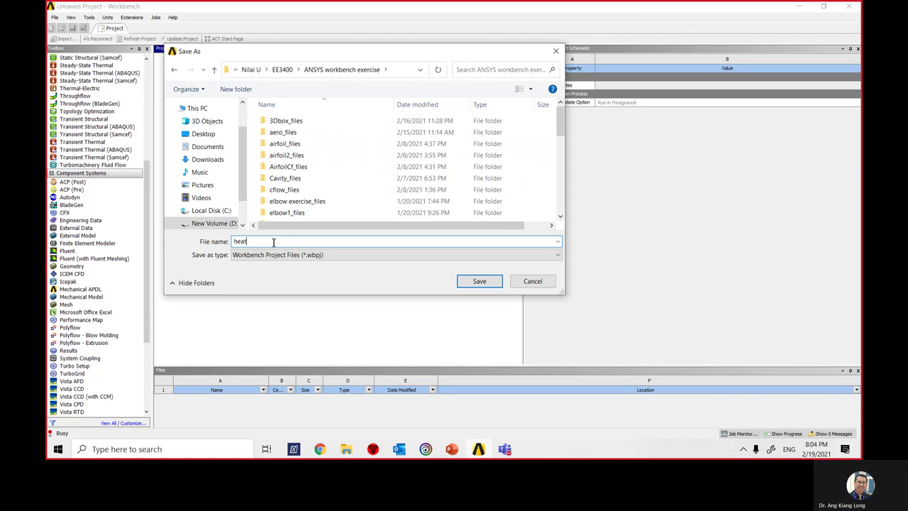
pyautogui.write('tra')
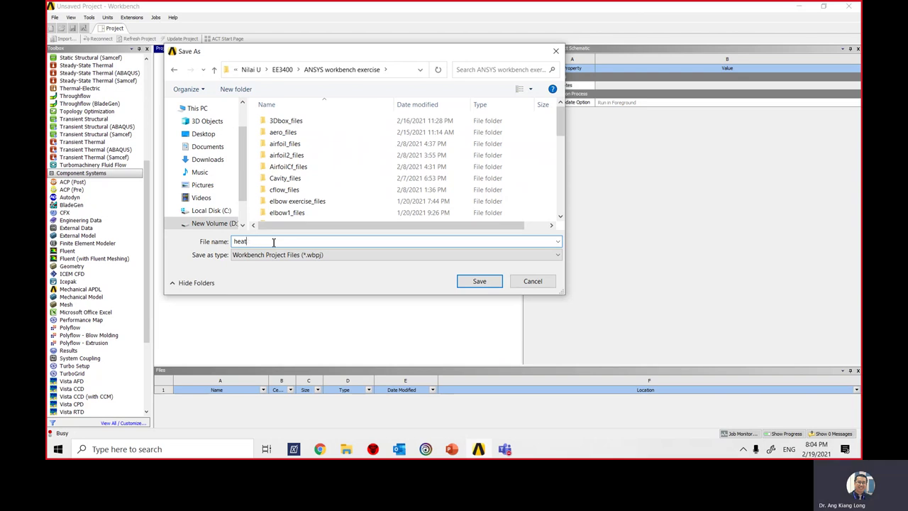
pyautogui.click(477, 282)
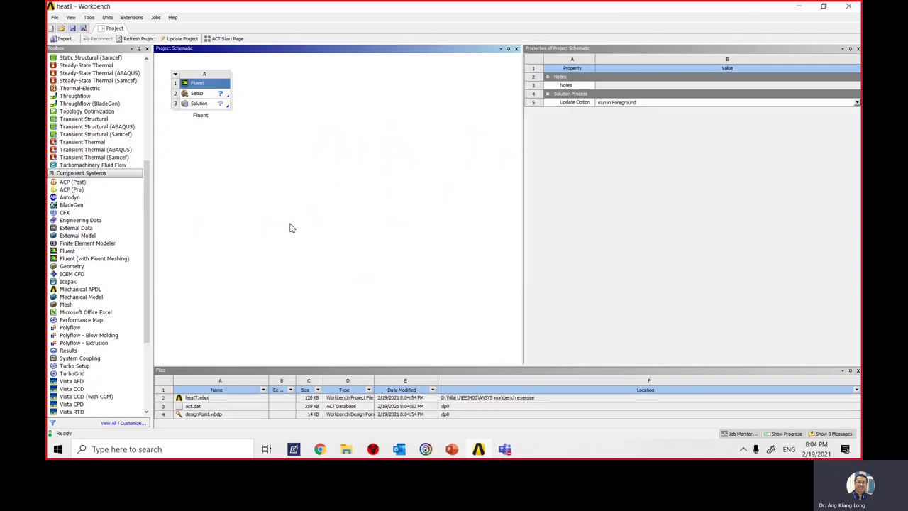
# Launch Fluent from the Setup cell with the 2D dimension selected
pyautogui.doubleClick(210, 94)
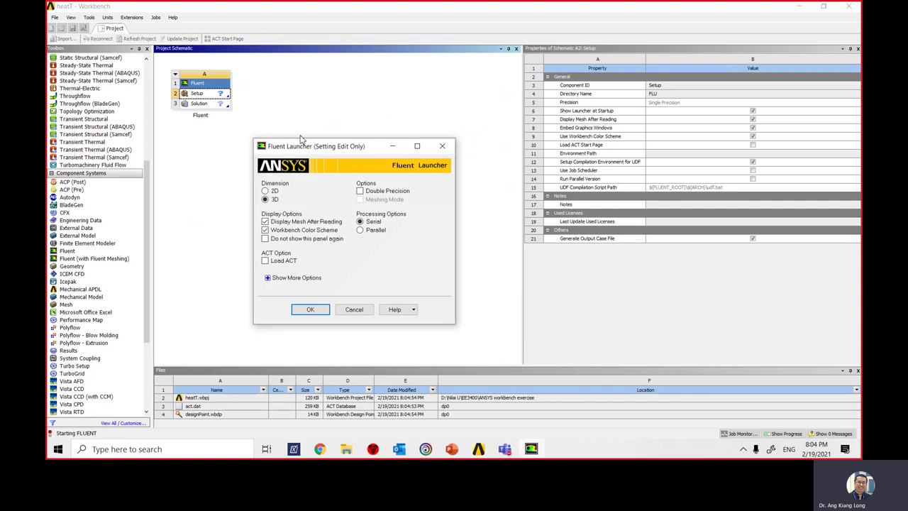
pyautogui.click(266, 191)
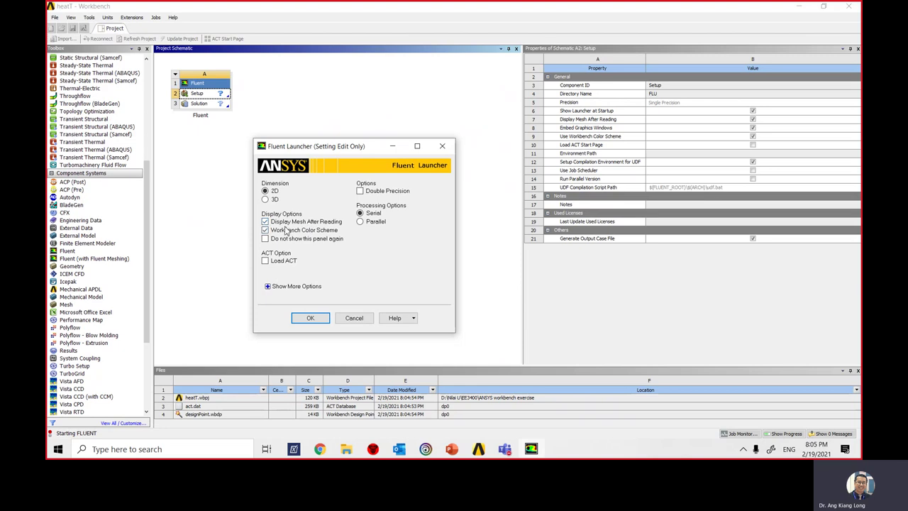
pyautogui.click(314, 319)
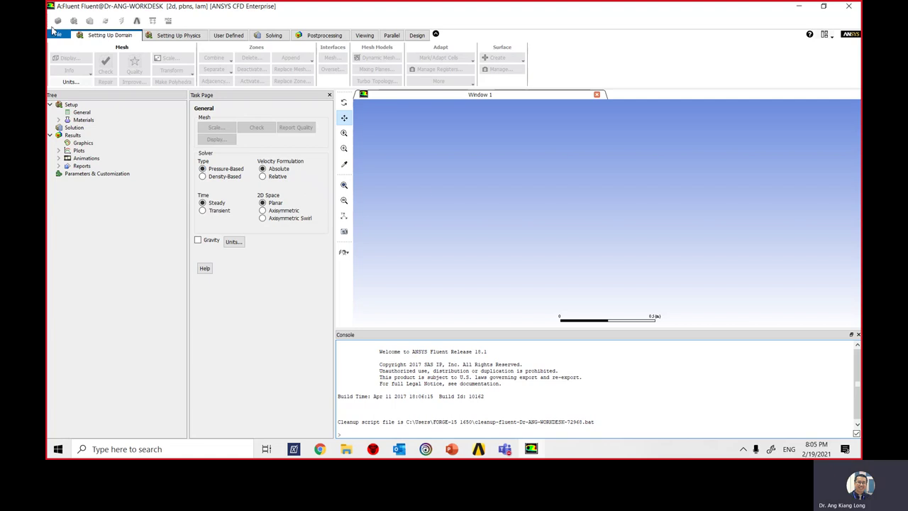
# Import tubebank.msh from the demo file > periodic_flow_heat folder
pyautogui.click(57, 34)
pyautogui.moveTo(78, 122)
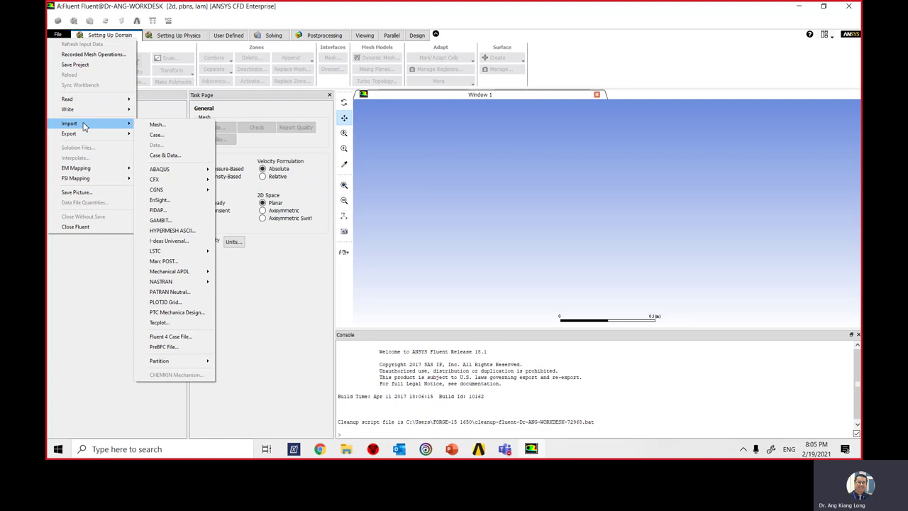
pyautogui.click(155, 124)
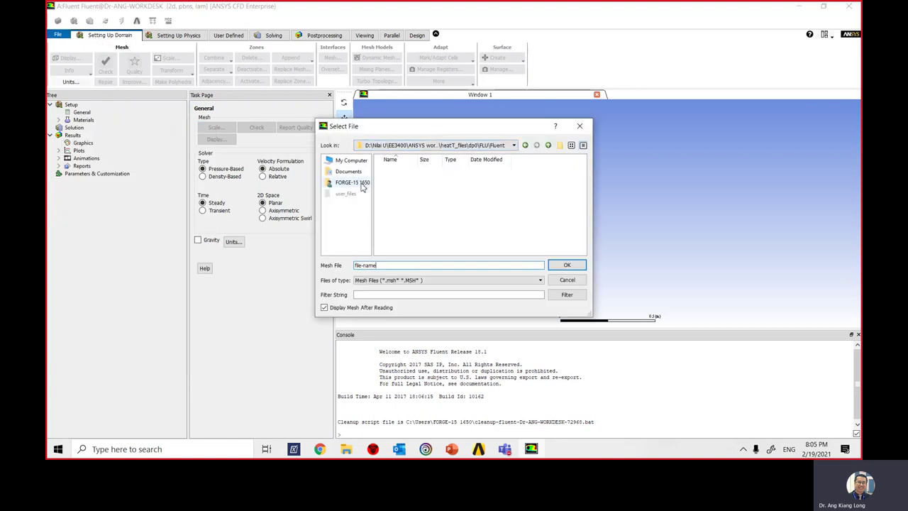
pyautogui.click(410, 145)
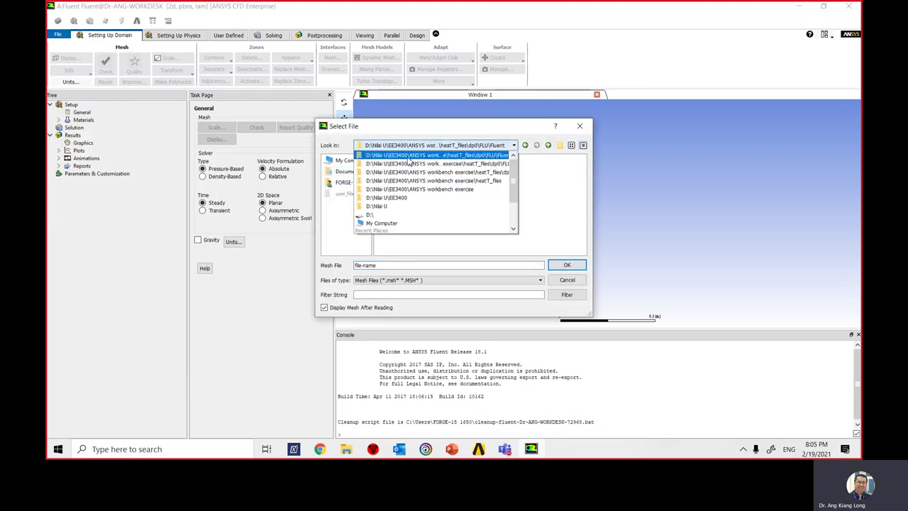
pyautogui.click(406, 197)
pyautogui.doubleClick(412, 197)
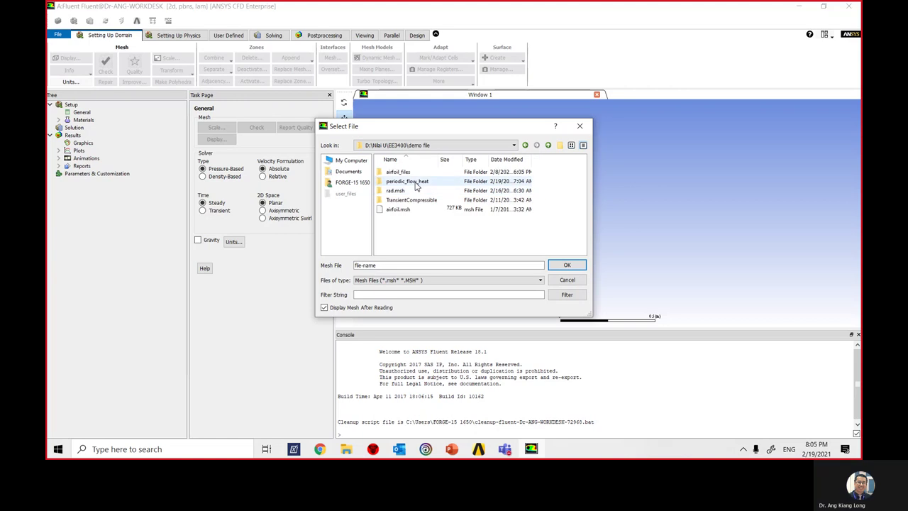
pyautogui.doubleClick(411, 181)
pyautogui.click(402, 173)
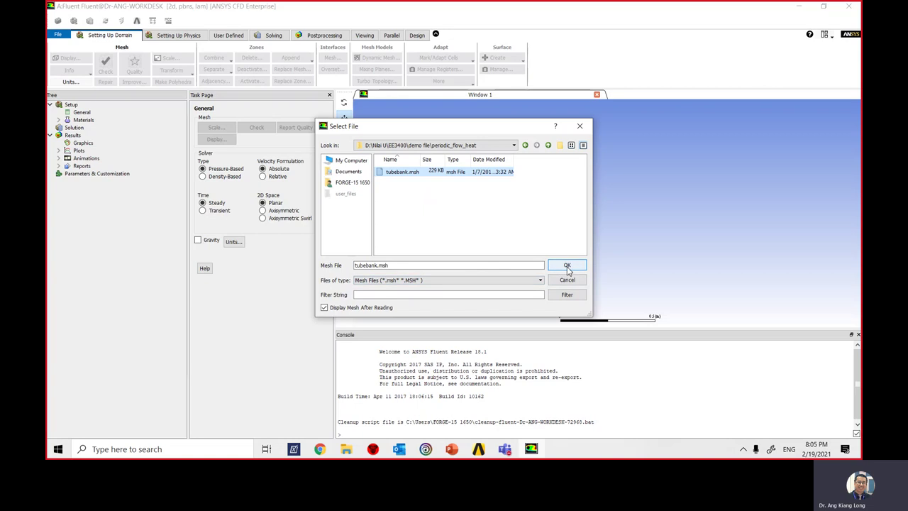
pyautogui.click(567, 264)
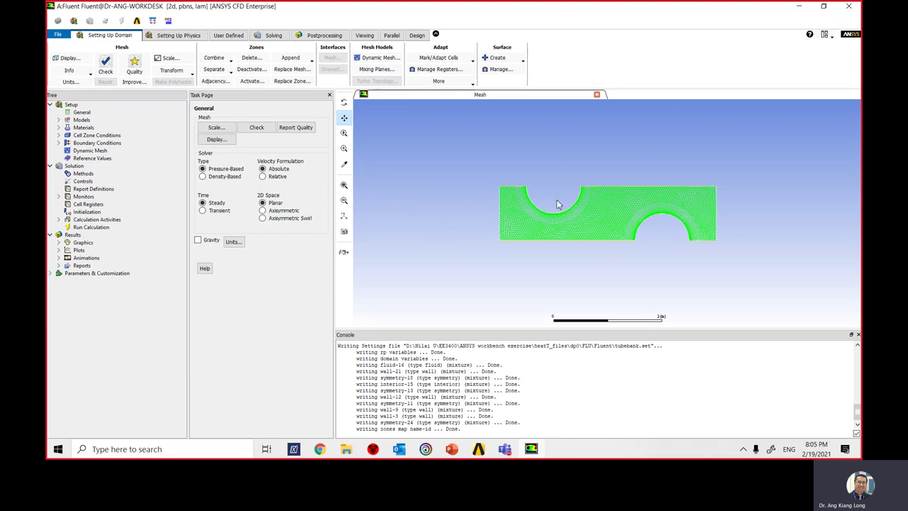
# Check the mesh and highlight the 9.478969e-05 minimum volume line in the console
pyautogui.click(107, 71)
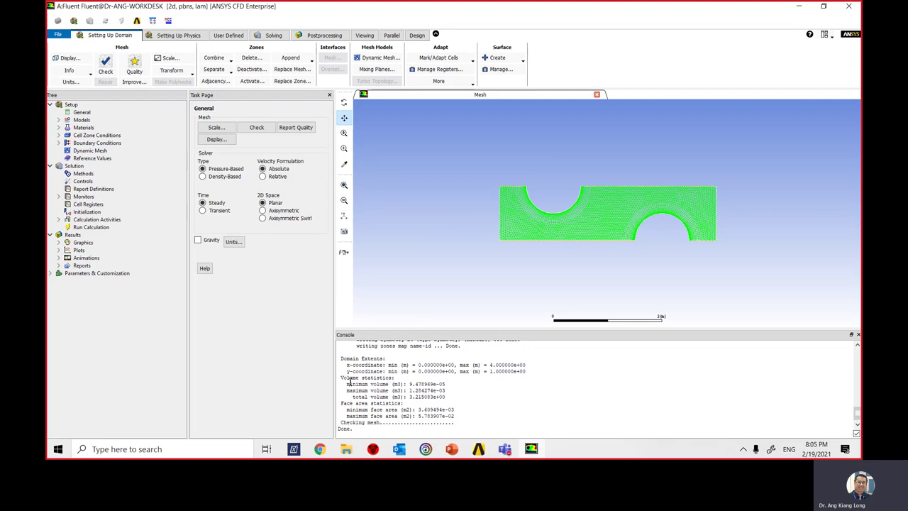
pyautogui.moveTo(347, 383); pyautogui.dragTo(456, 384)
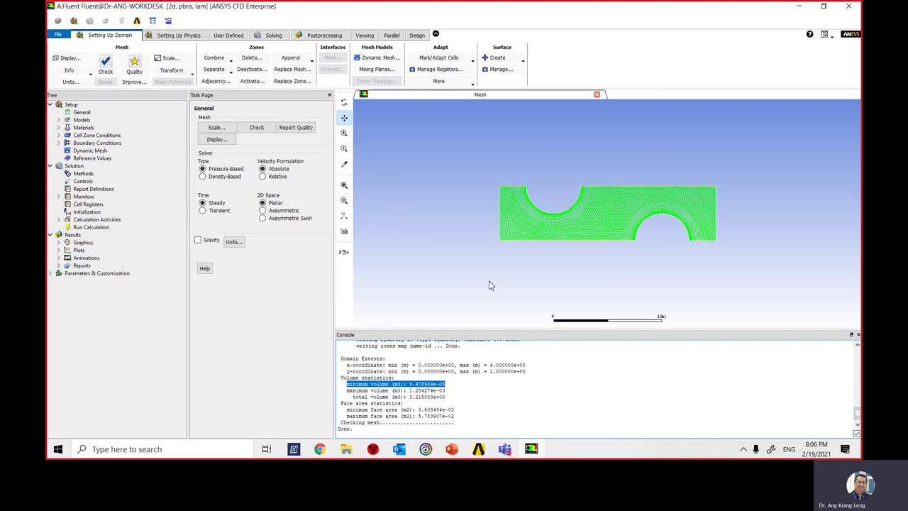
pyautogui.click(347, 387)
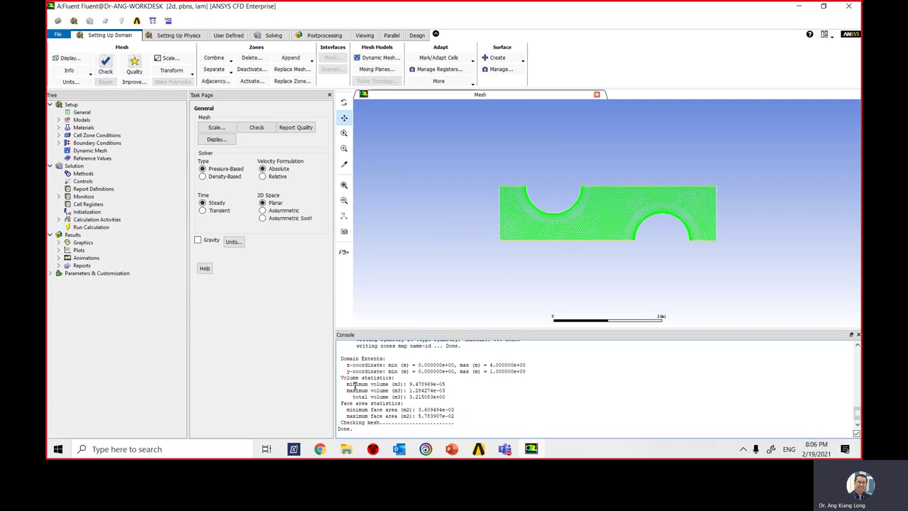
pyautogui.moveTo(346, 384); pyautogui.dragTo(449, 385)
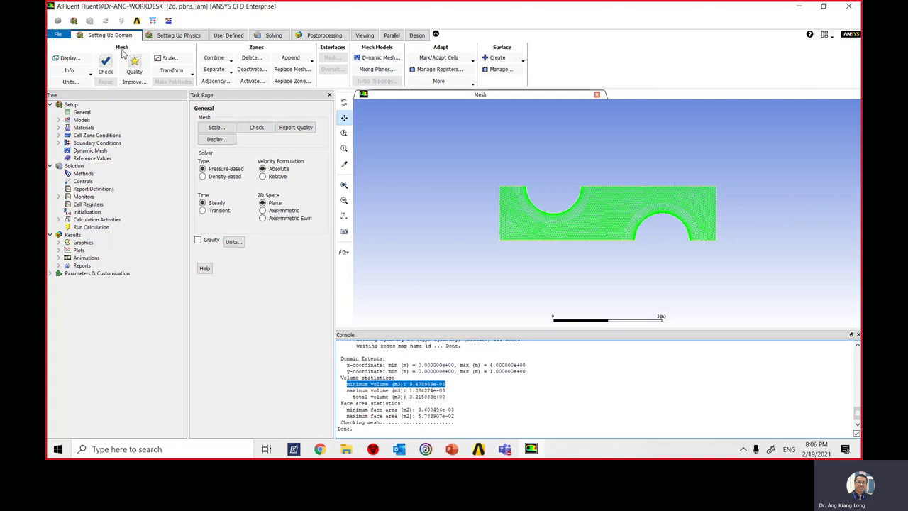
# Scale the mesh from cm to m, giving 0.04 m by 0.01 m extents
pyautogui.click(167, 58)
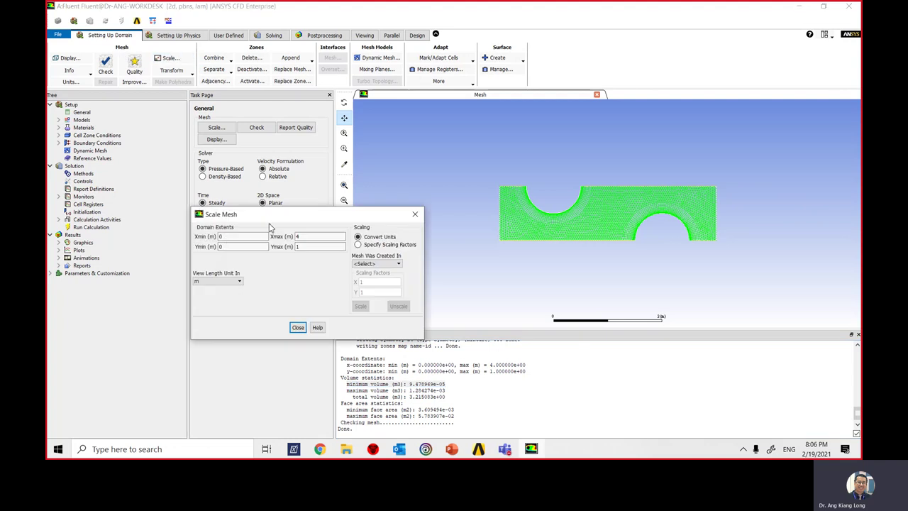
pyautogui.moveTo(273, 218); pyautogui.dragTo(259, 162)
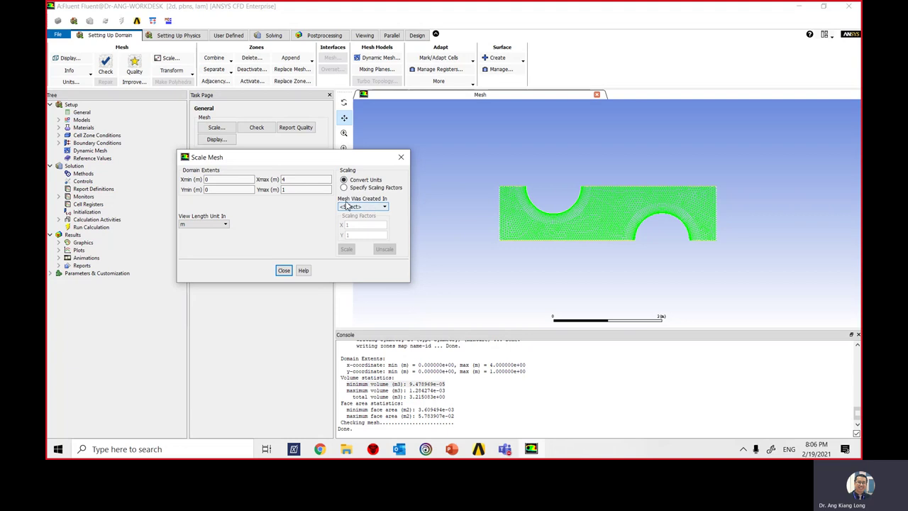
pyautogui.click(384, 207)
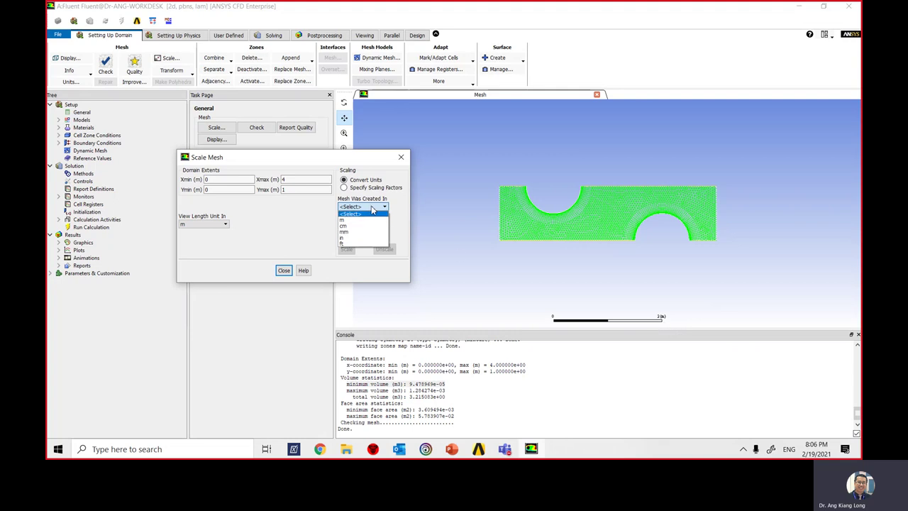
pyautogui.click(361, 226)
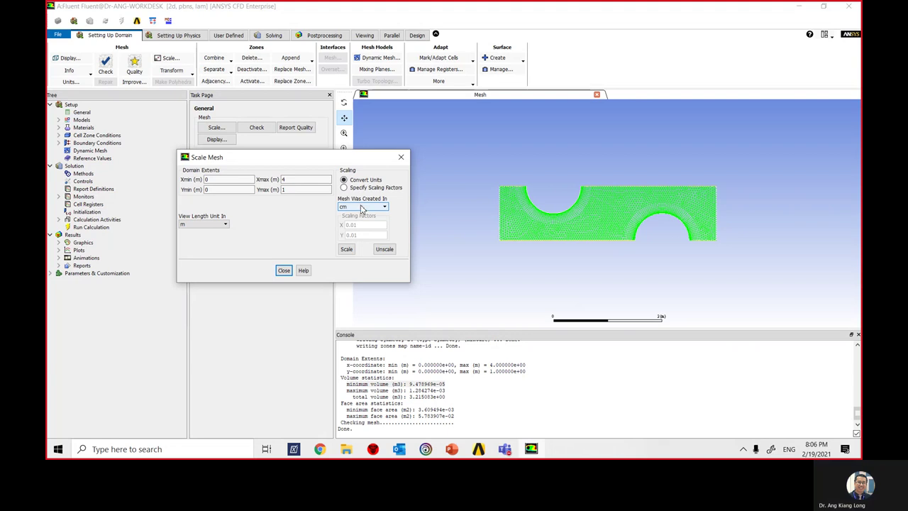
pyautogui.click(347, 249)
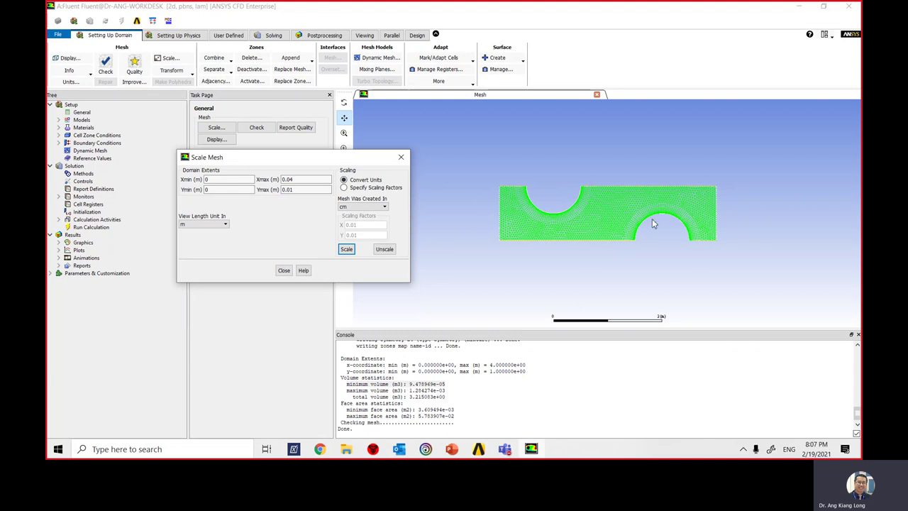
pyautogui.click(285, 272)
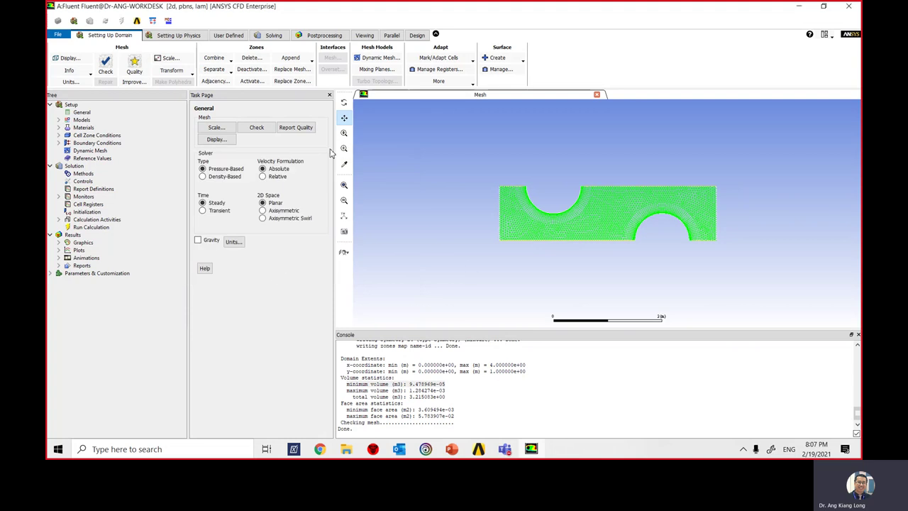
# Re-check the scaled mesh and highlight its 9.479050e-09 m3 minimum volume
pyautogui.click(105, 70)
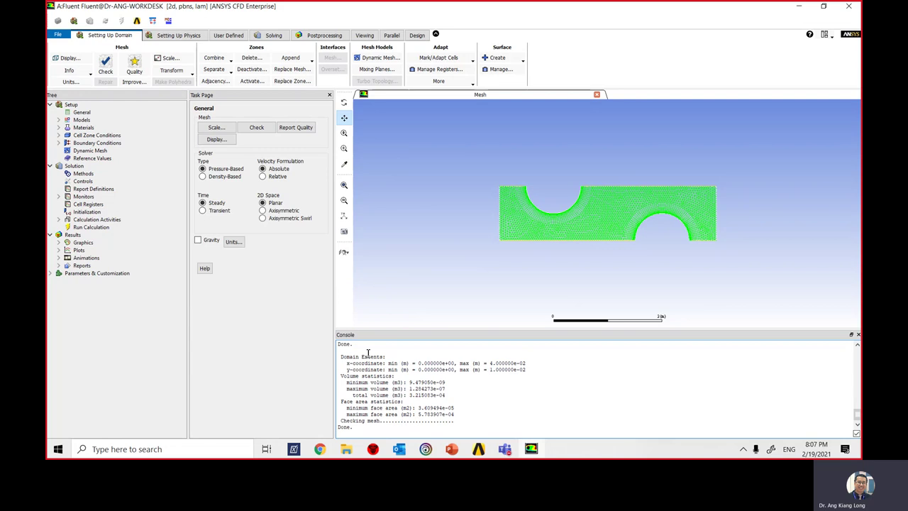
pyautogui.moveTo(347, 384); pyautogui.dragTo(449, 382)
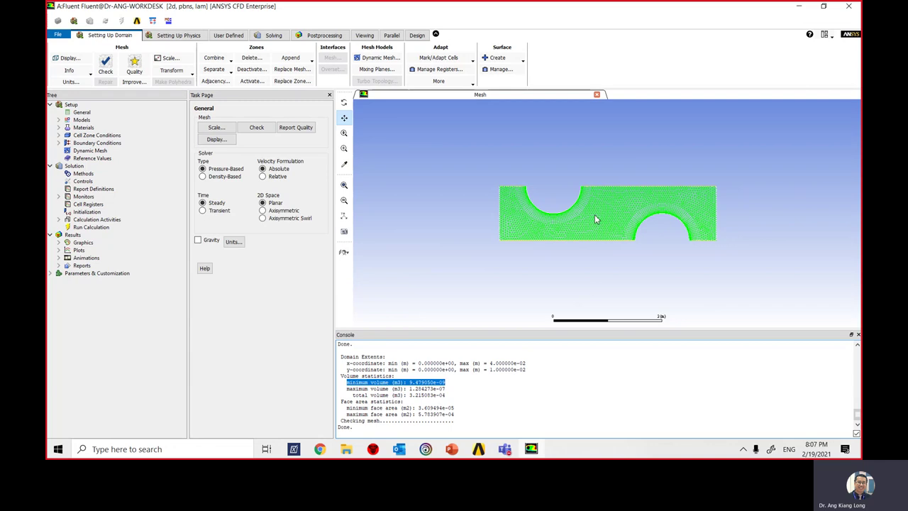
# Zoom in and out on the mesh cells around the upper semicircular tube cutout
pyautogui.scroll(-2, 593, 210)
pyautogui.scroll(2, 589, 204)
pyautogui.scroll(2, 576, 204)
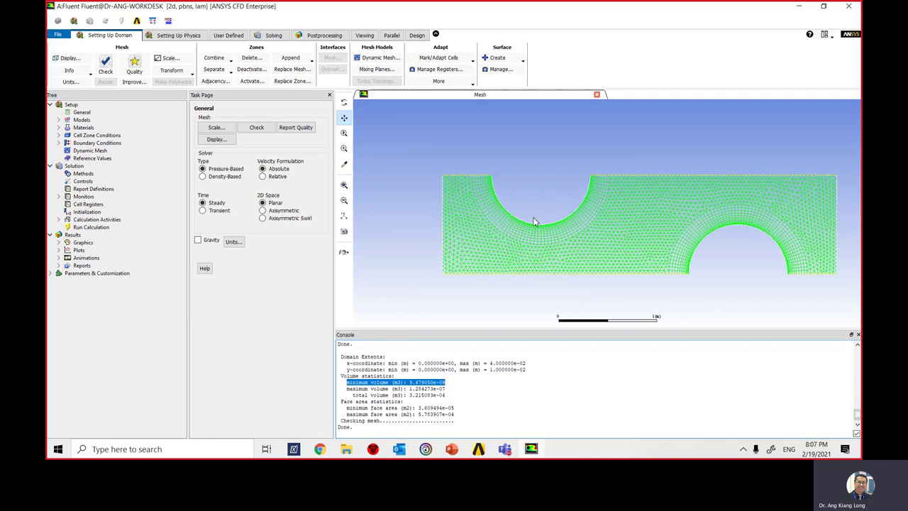
pyautogui.scroll(1, 511, 222)
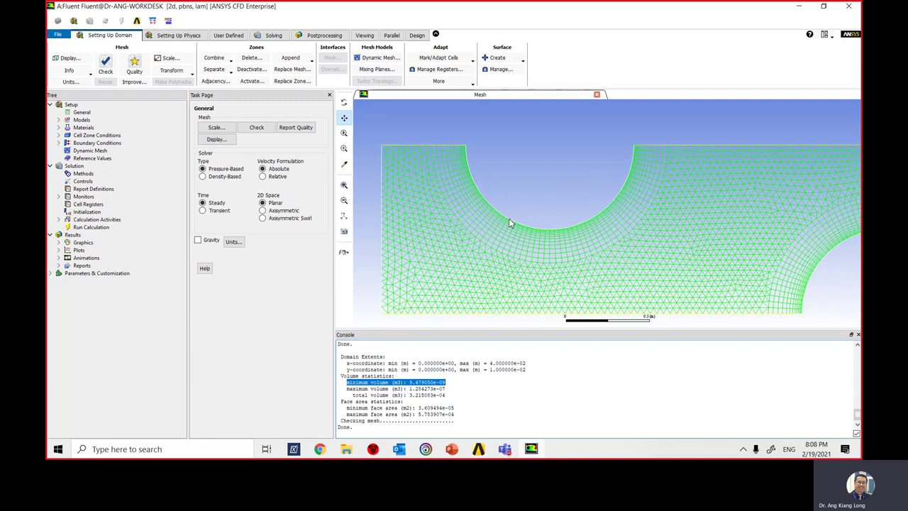
pyautogui.scroll(-3, 470, 168)
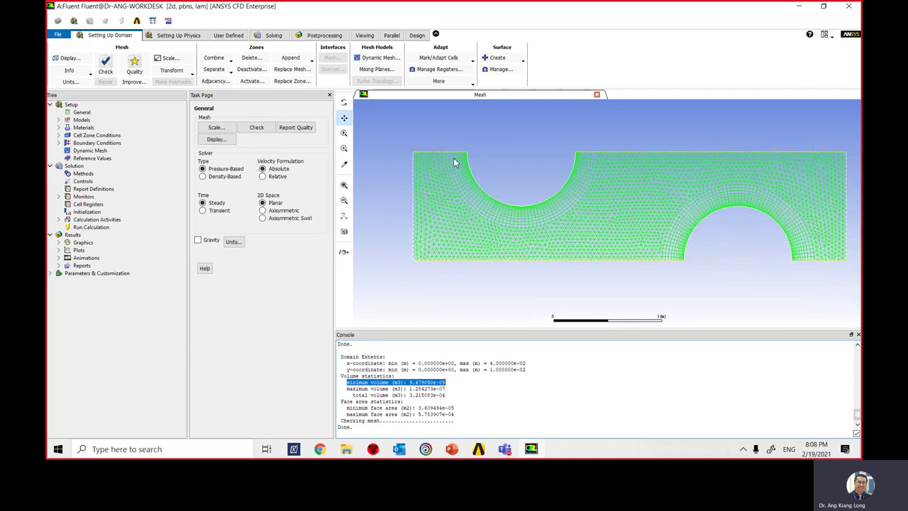
pyautogui.scroll(5, 471, 180)
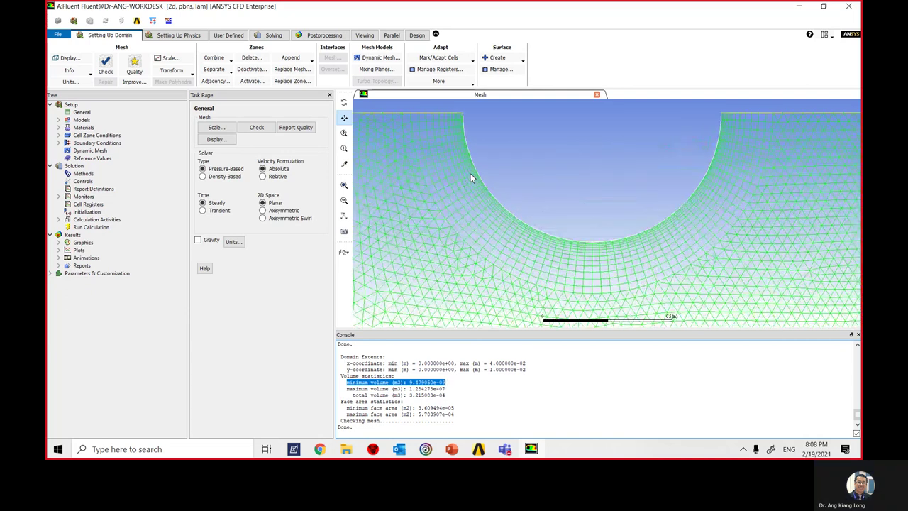
pyautogui.scroll(1, 459, 153)
pyautogui.scroll(-1, 443, 157)
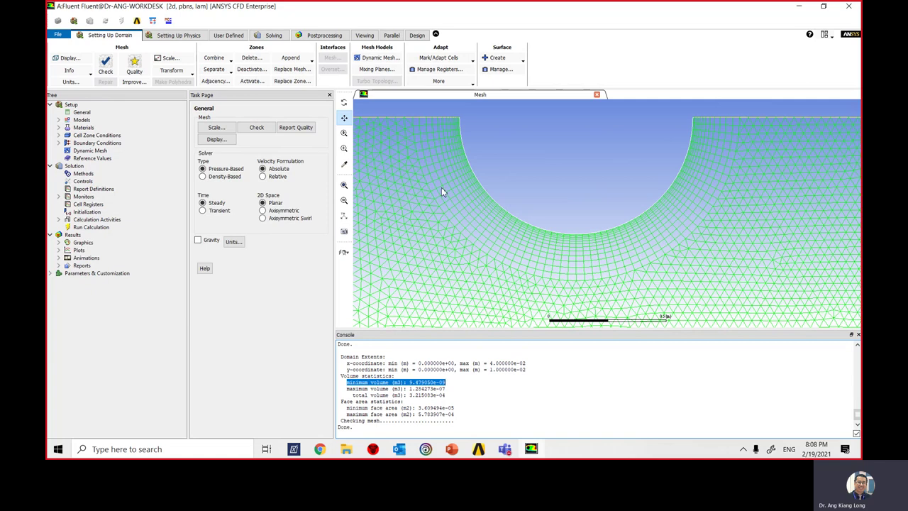
pyautogui.scroll(2, 455, 237)
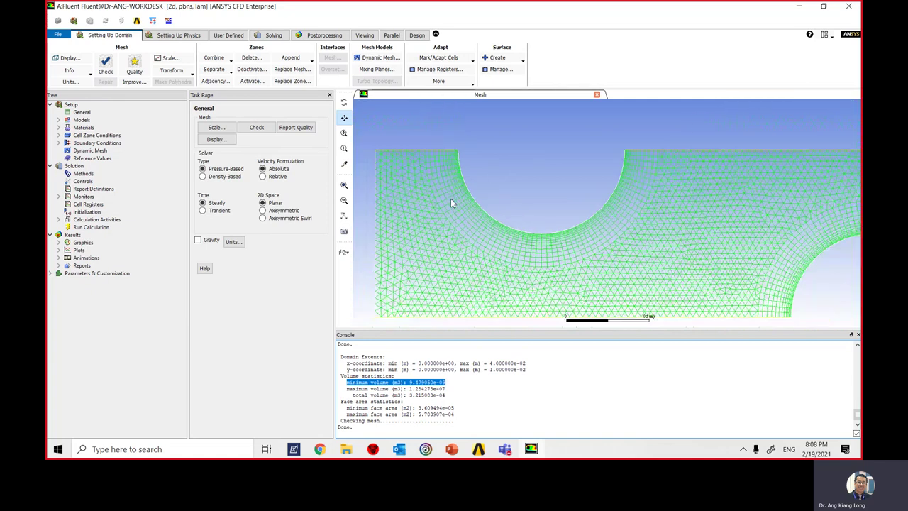
pyautogui.scroll(-3, 426, 209)
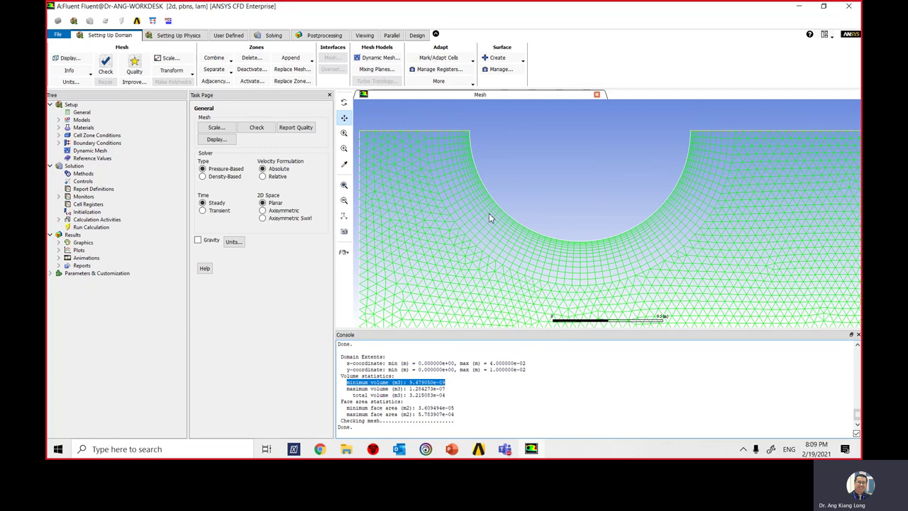
pyautogui.scroll(-3, 489, 213)
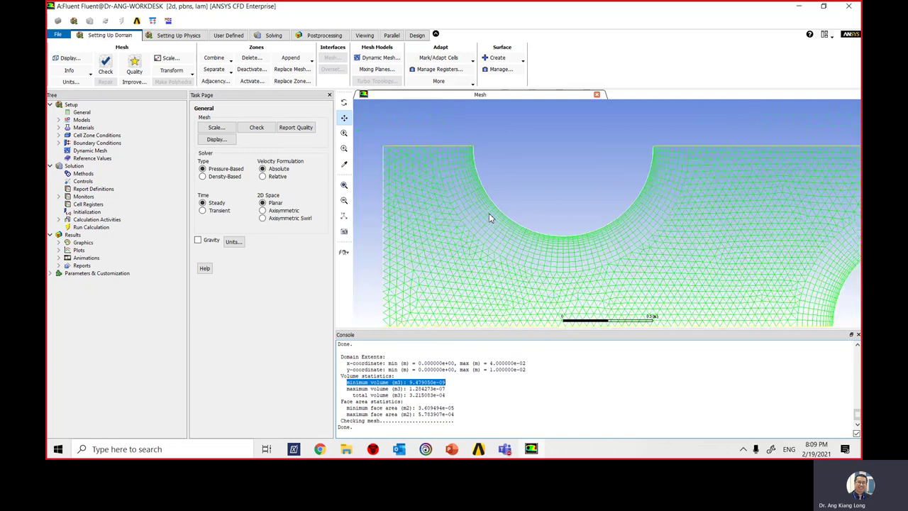
# Probe mesh points to find interior-15 cells and the symmetry-24 top edge, then fit the view
pyautogui.rightClick(459, 185)
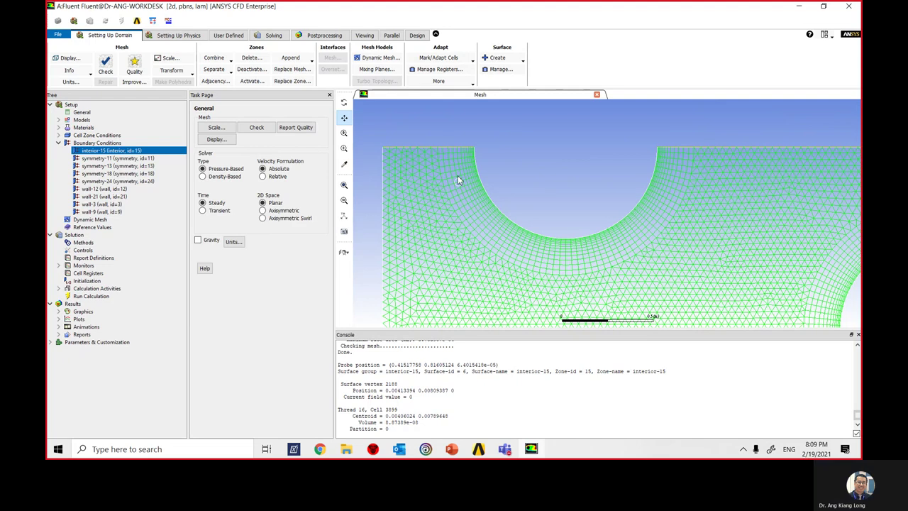
pyautogui.rightClick(441, 172)
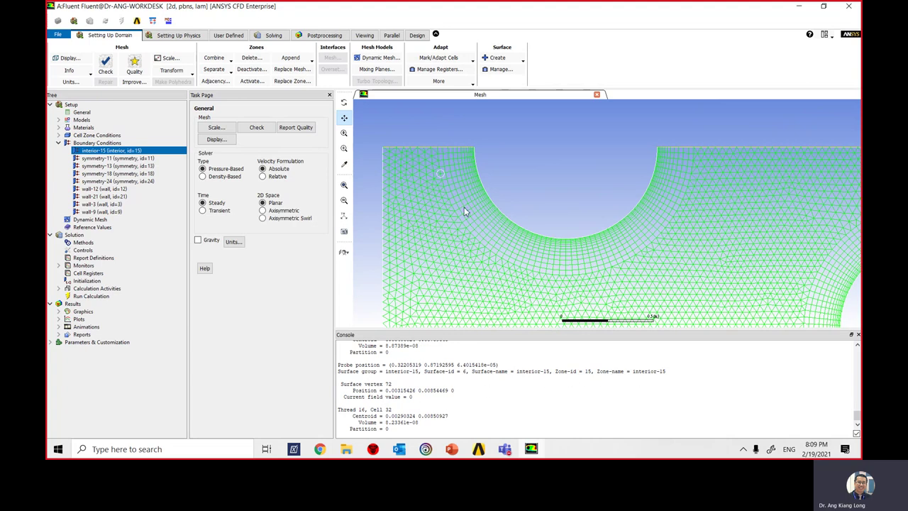
pyautogui.rightClick(438, 149)
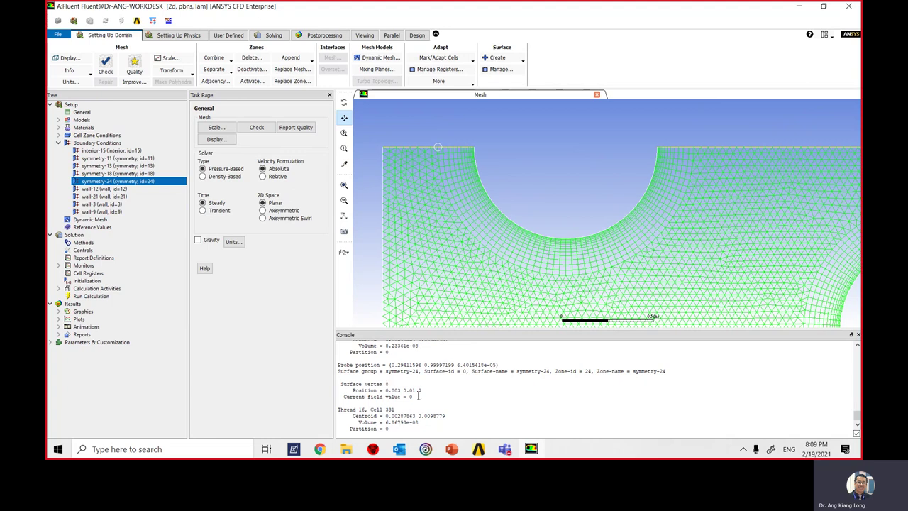
pyautogui.scroll(1, 462, 207)
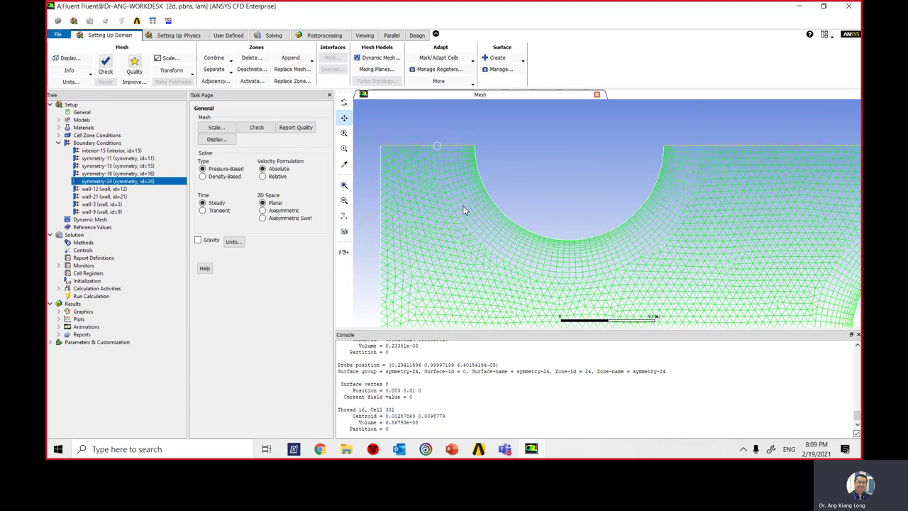
pyautogui.scroll(-1, 463, 207)
pyautogui.click(508, 153)
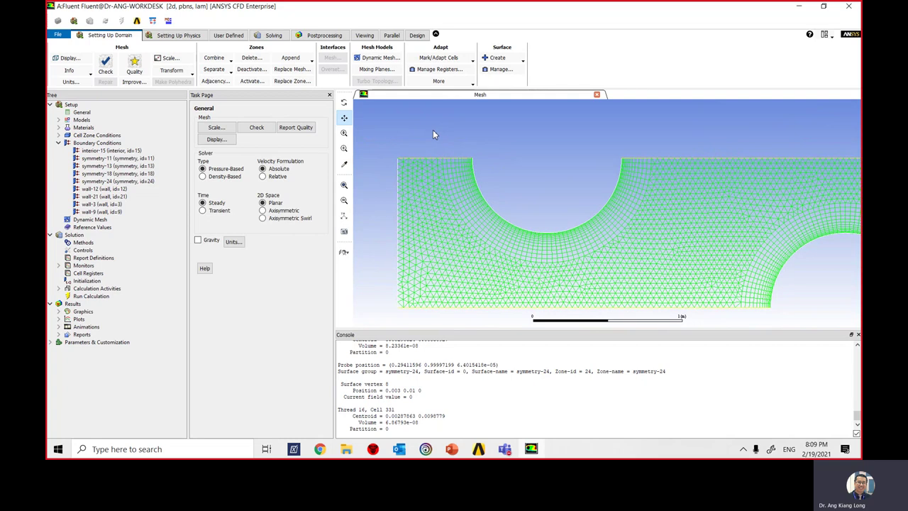
pyautogui.rightClick(434, 134)
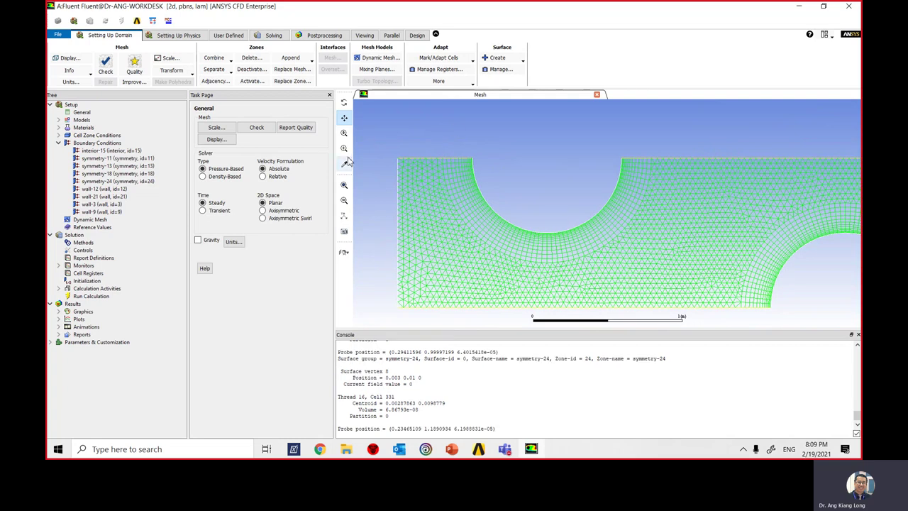
pyautogui.click(344, 184)
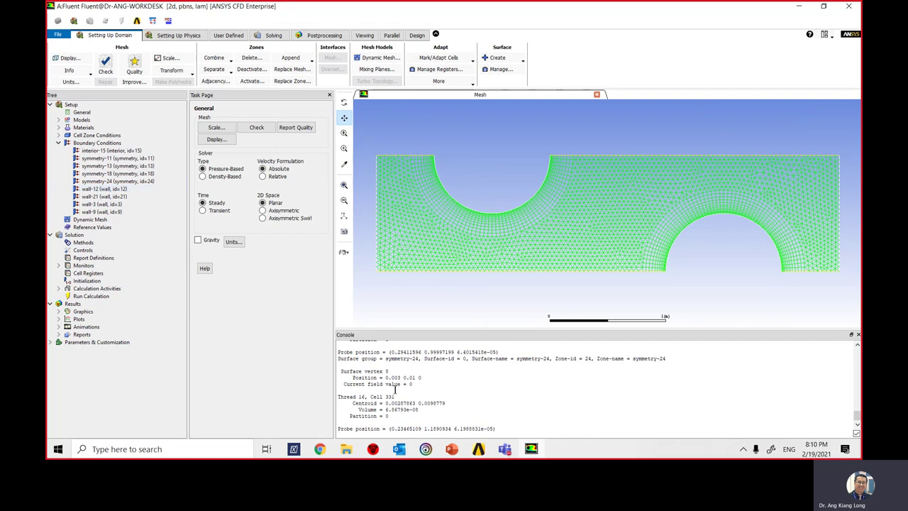
# Run mesh/modify-zones/make-periodic from the console
pyautogui.click(390, 417)
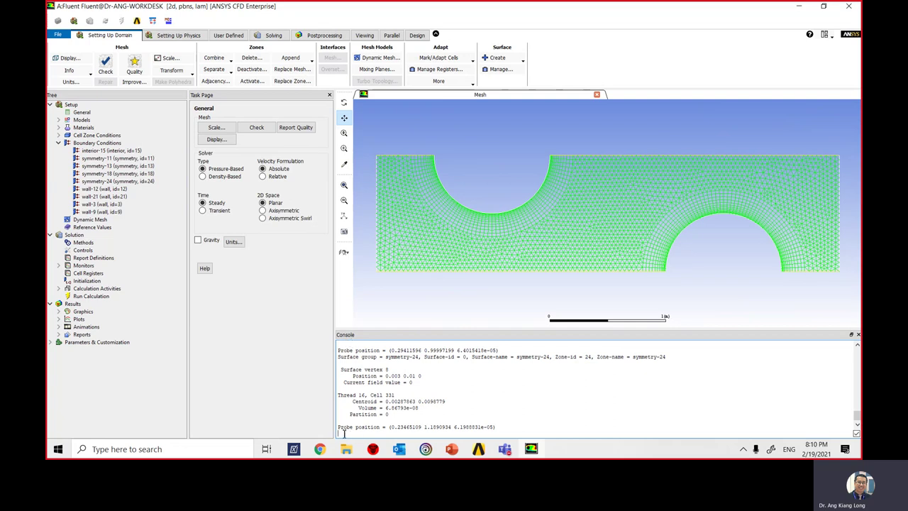
pyautogui.press('Return')
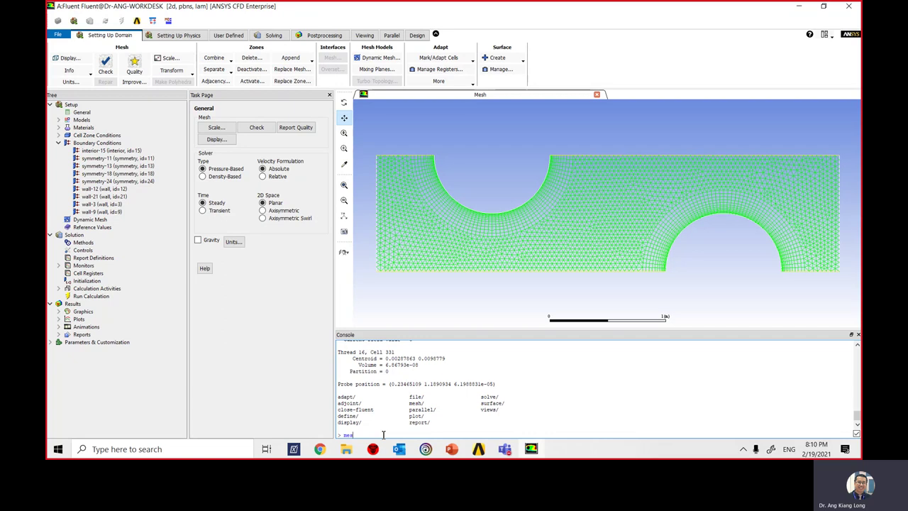
pyautogui.write('/')
pyautogui.write('-zones/make-periodic')
pyautogui.press('Return')
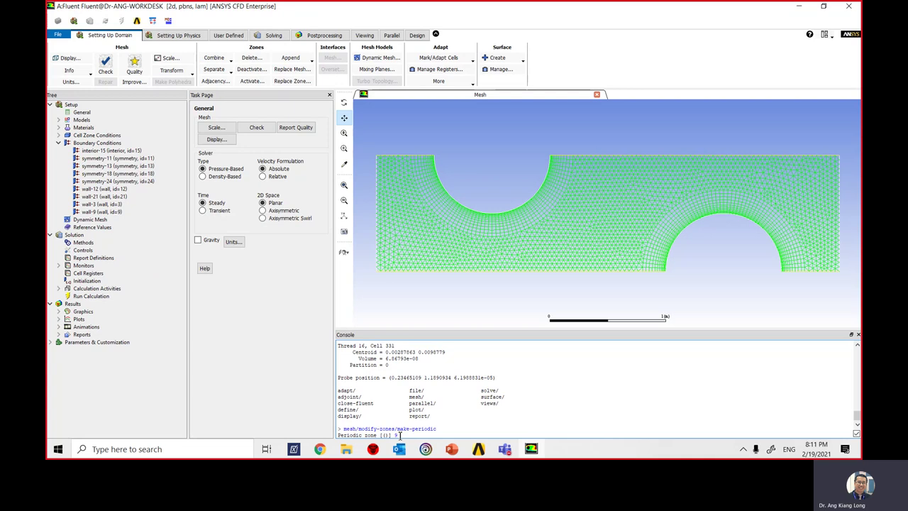
# Pair zone 9 with shadow zone 12 as translational periodic, accepting automatic vector detection
pyautogui.press('Return')
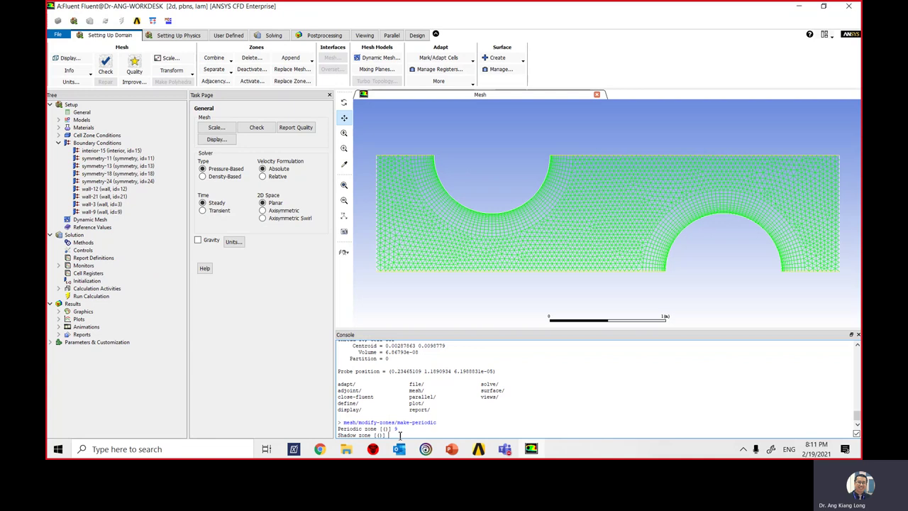
pyautogui.write('12')
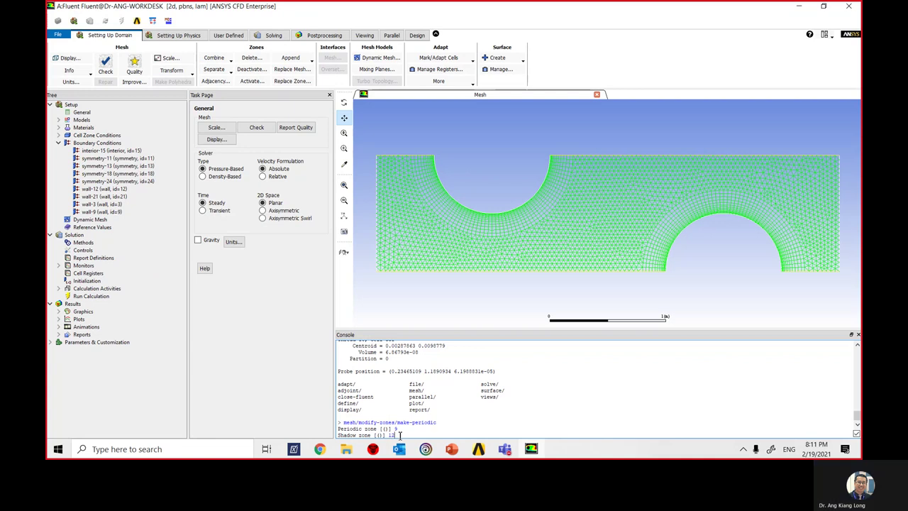
pyautogui.press('Return')
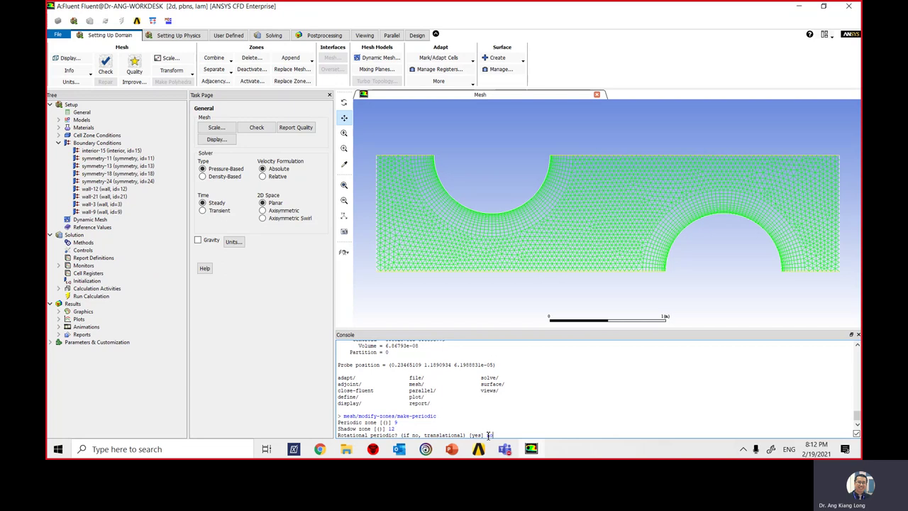
pyautogui.press('Return')
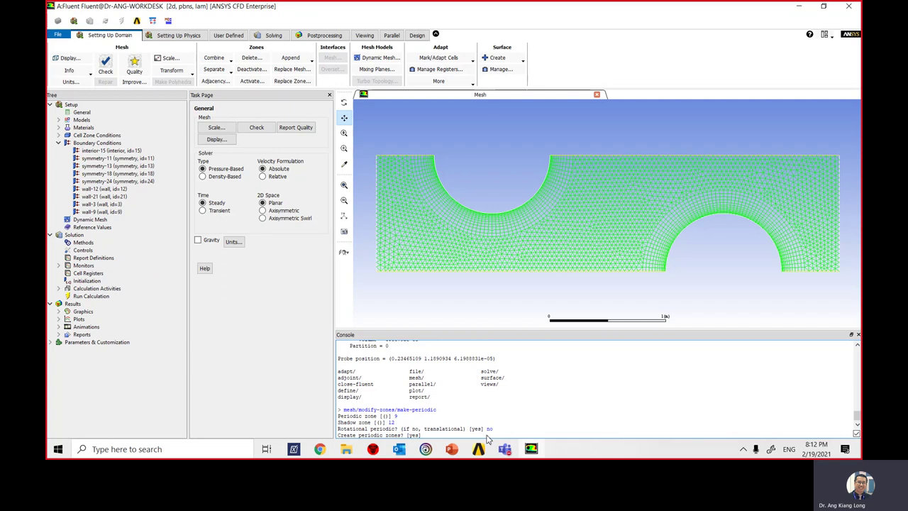
pyautogui.write('yes')
pyautogui.press('Return')
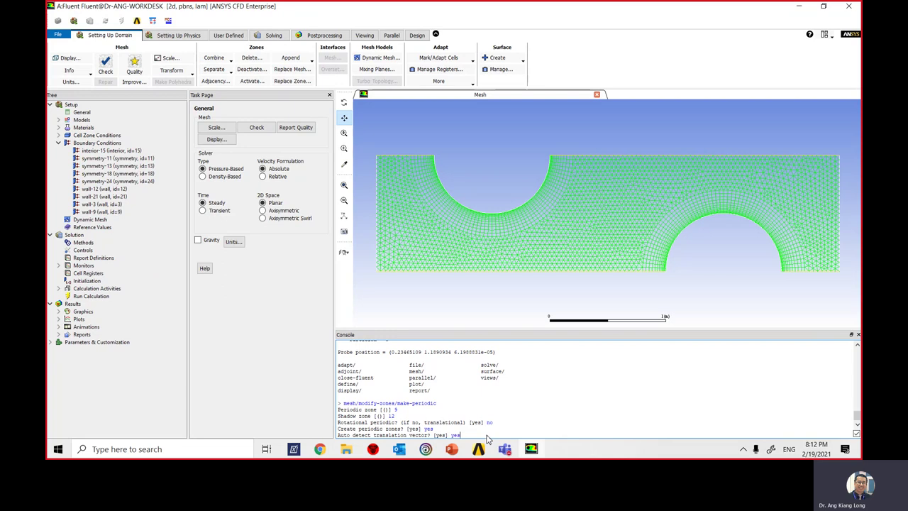
pyautogui.write('yes')
pyautogui.press('Return')
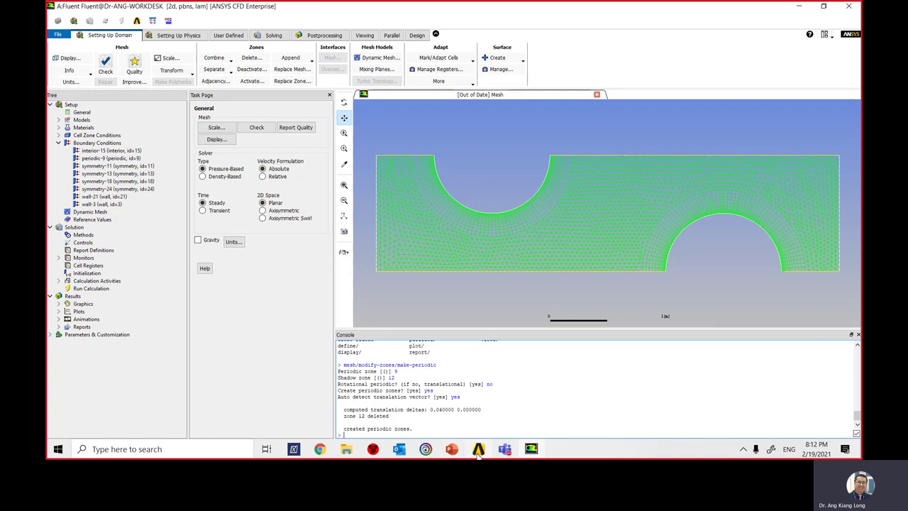
# Advance the lecture slide, then return through Workbench to the Fluent mesh session
pyautogui.moveTo(454, 454)
pyautogui.click(497, 370)
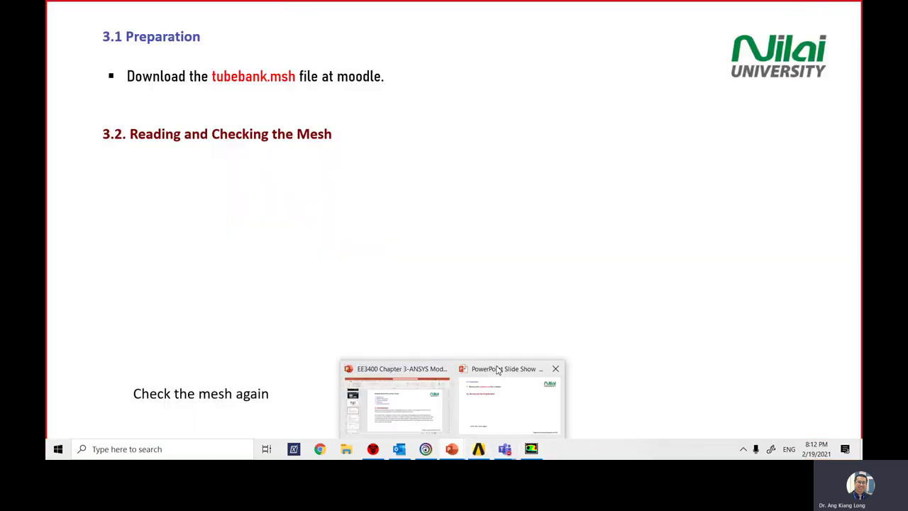
pyautogui.click(324, 270)
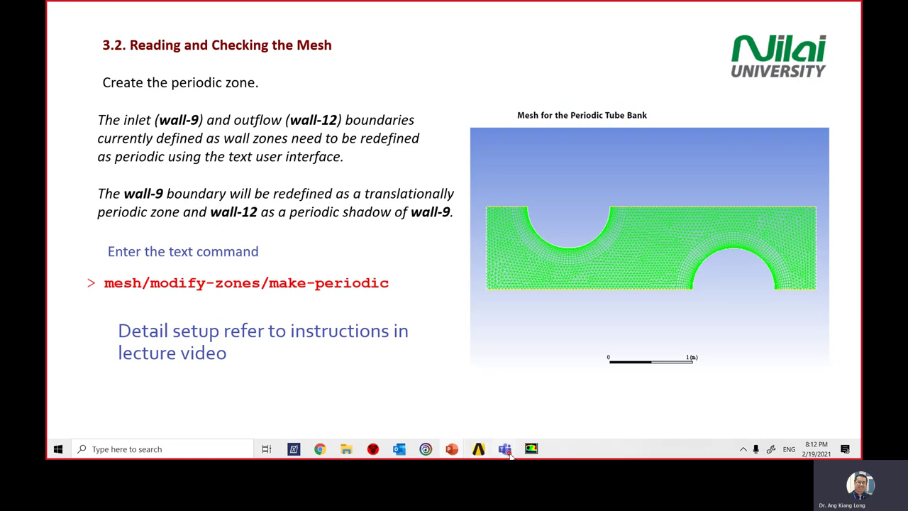
pyautogui.click(478, 451)
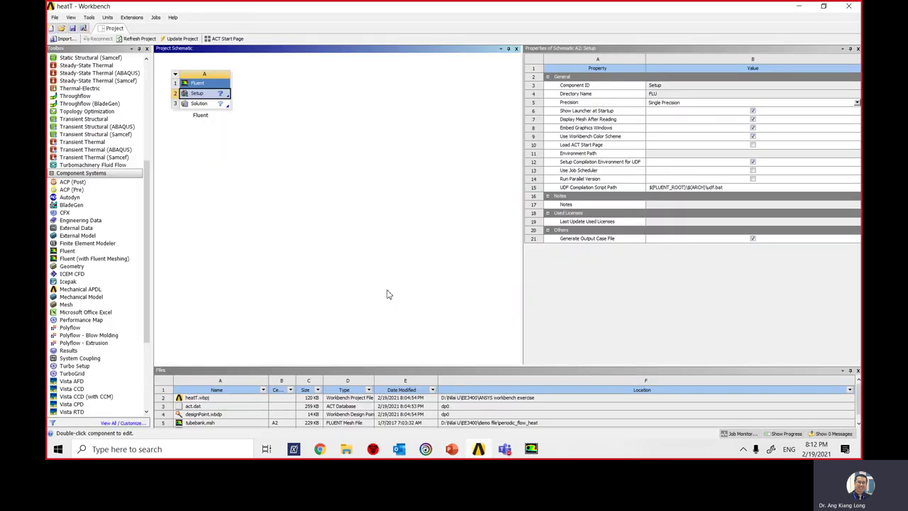
pyautogui.click(531, 448)
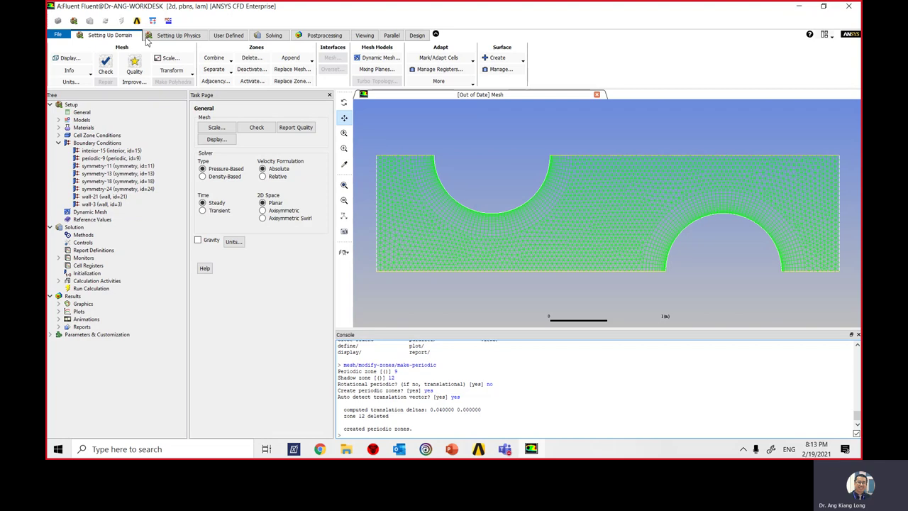
# Switch the Energy model from Off to On under Models in the Setting Up Physics tree
pyautogui.click(181, 36)
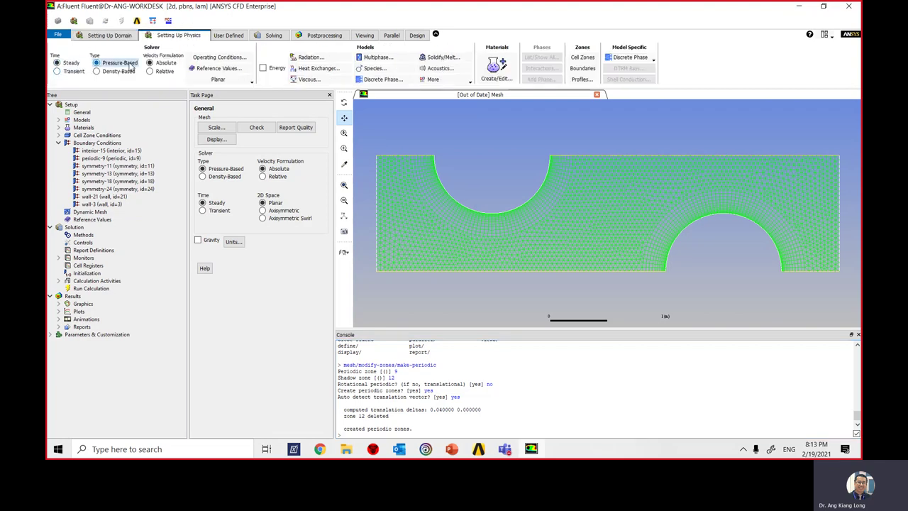
pyautogui.click(59, 121)
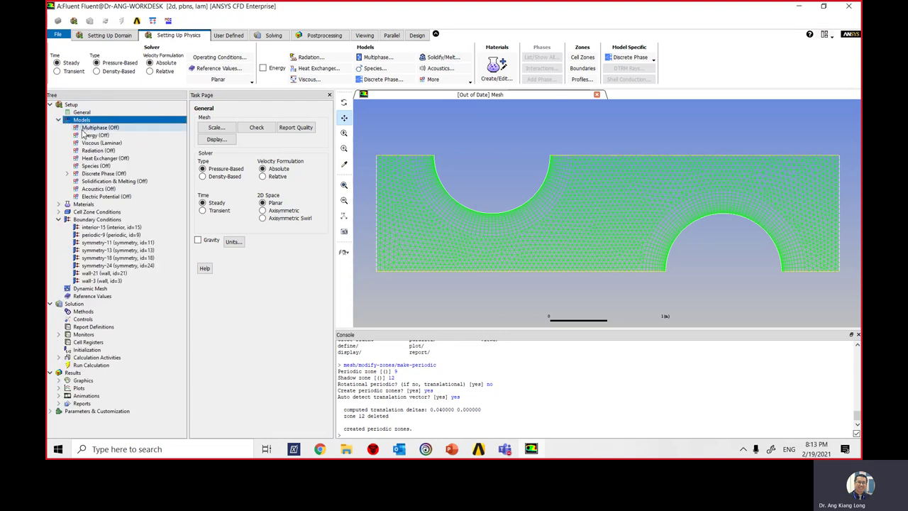
pyautogui.click(91, 136)
pyautogui.rightClick(90, 139)
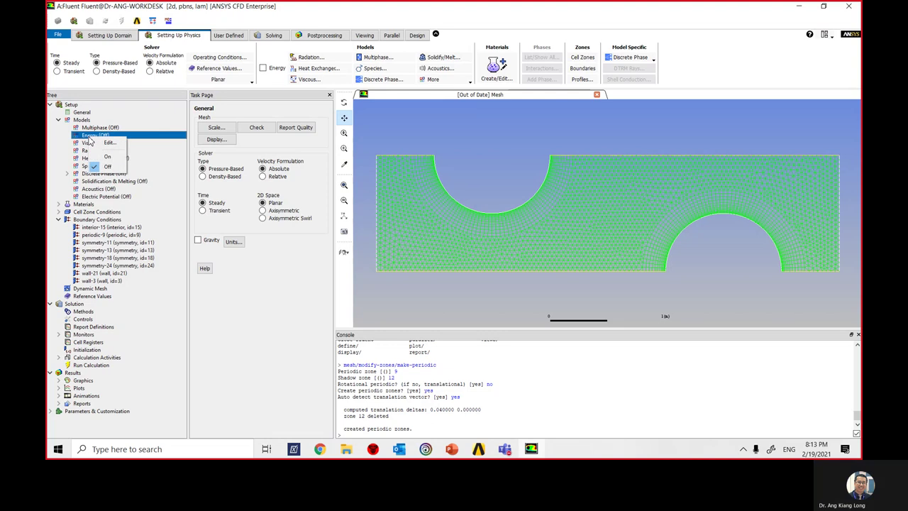
pyautogui.click(108, 157)
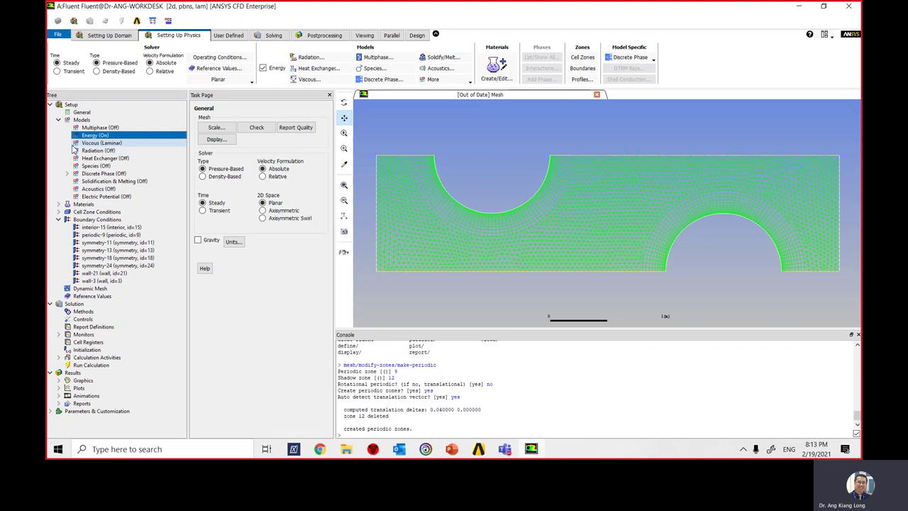
pyautogui.click(59, 120)
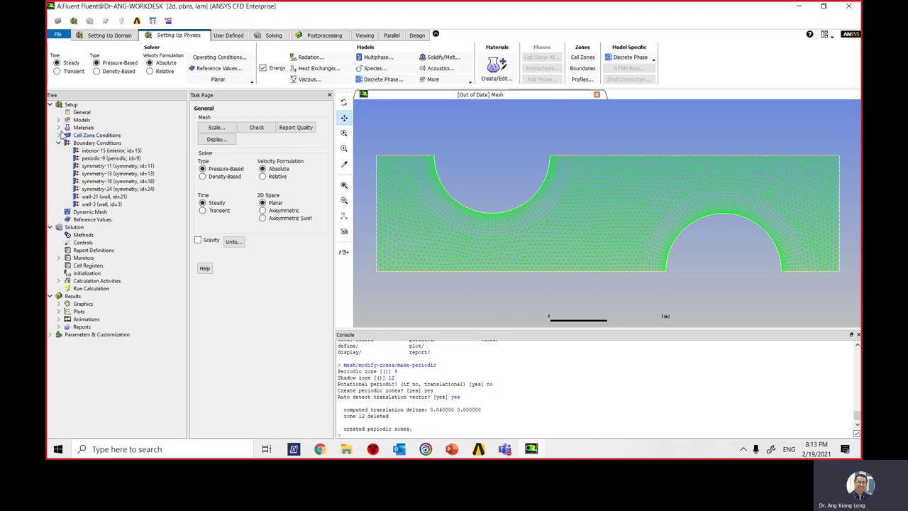
pyautogui.click(60, 128)
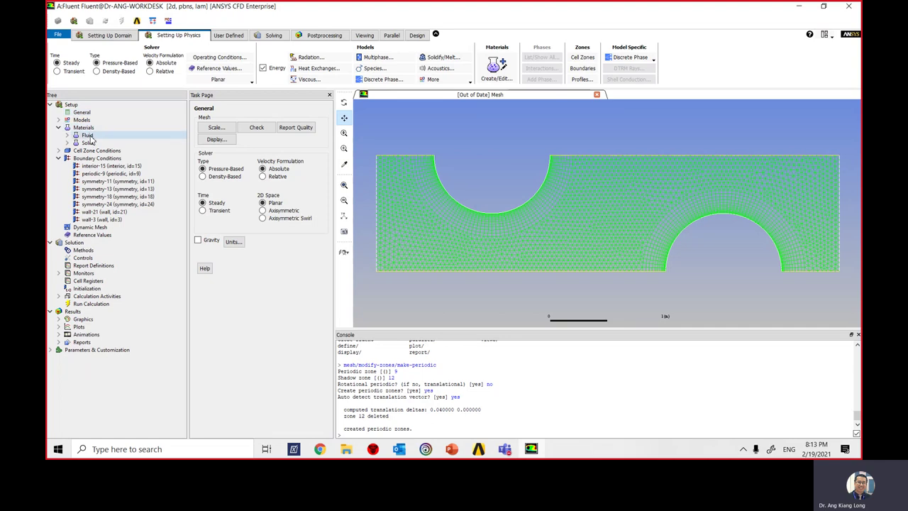
# Create a new fluid material, fluid-1, from the Fluid node and bring up Create/Edit Materials
pyautogui.rightClick(88, 136)
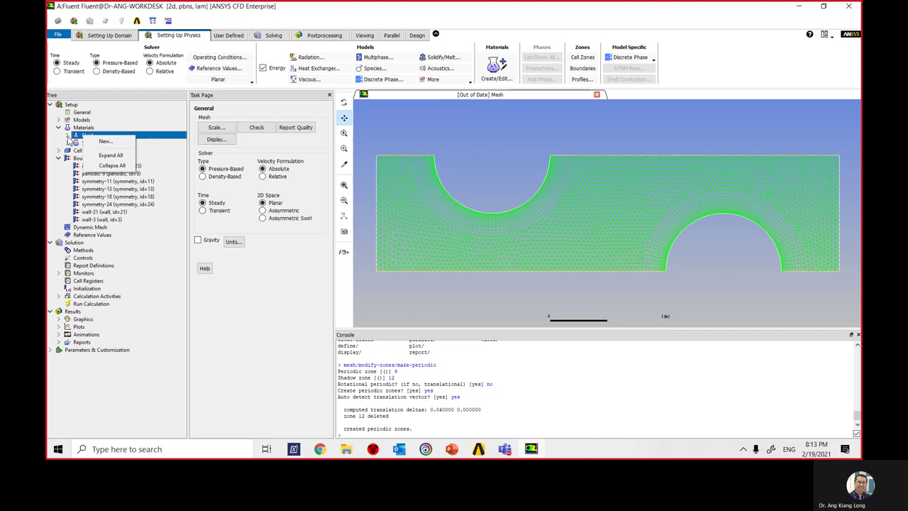
pyautogui.click(68, 136)
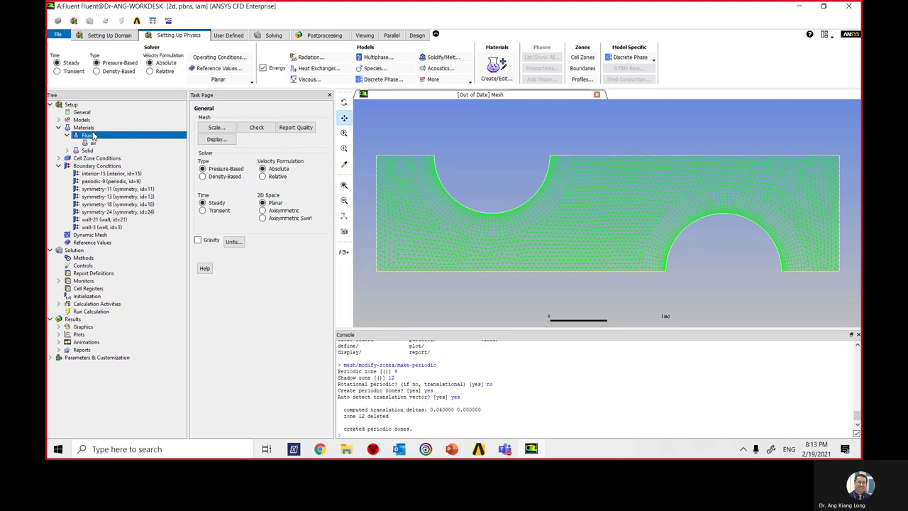
pyautogui.rightClick(92, 139)
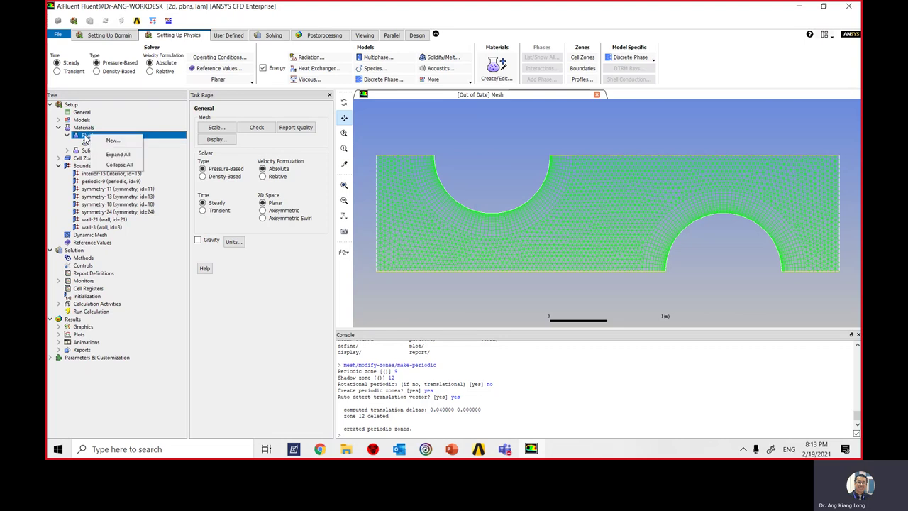
pyautogui.press('Escape')
pyautogui.rightClick(90, 137)
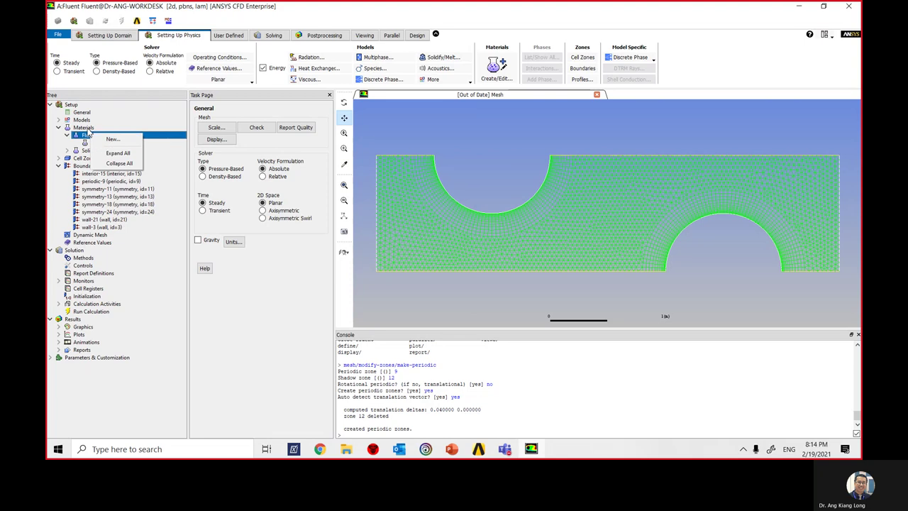
pyautogui.click(86, 129)
pyautogui.click(87, 135)
pyautogui.click(67, 135)
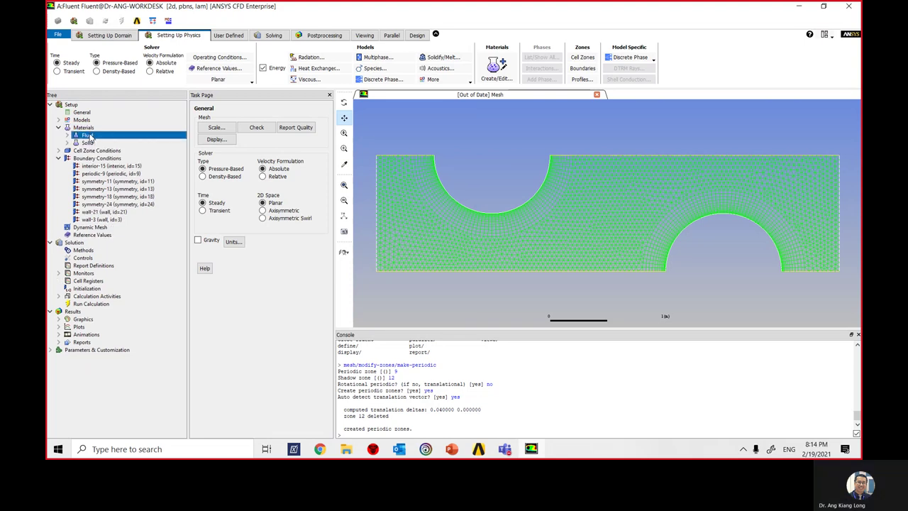
pyautogui.click(67, 135)
pyautogui.rightClick(89, 136)
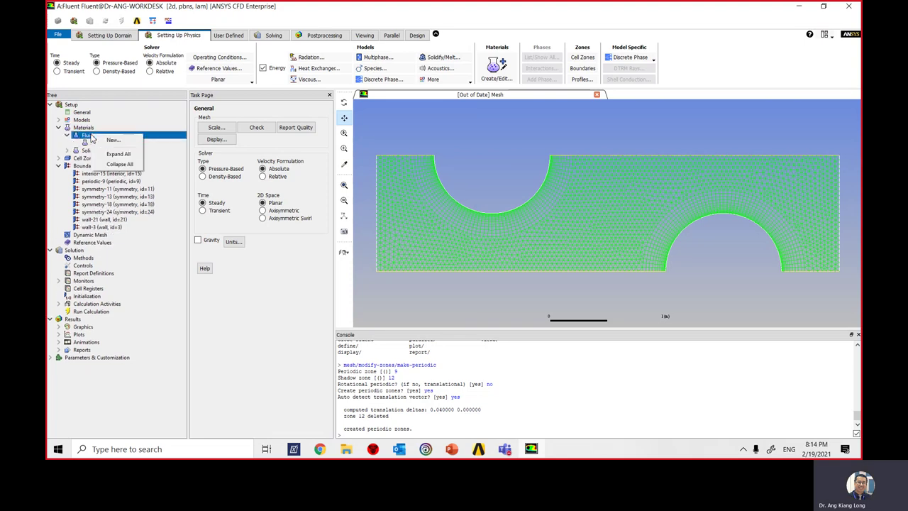
pyautogui.click(108, 139)
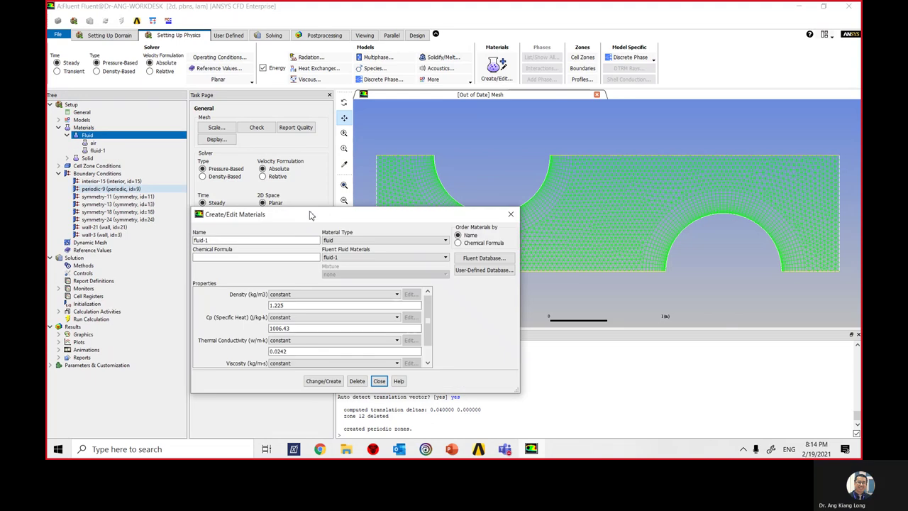
pyautogui.moveTo(310, 212); pyautogui.dragTo(393, 132)
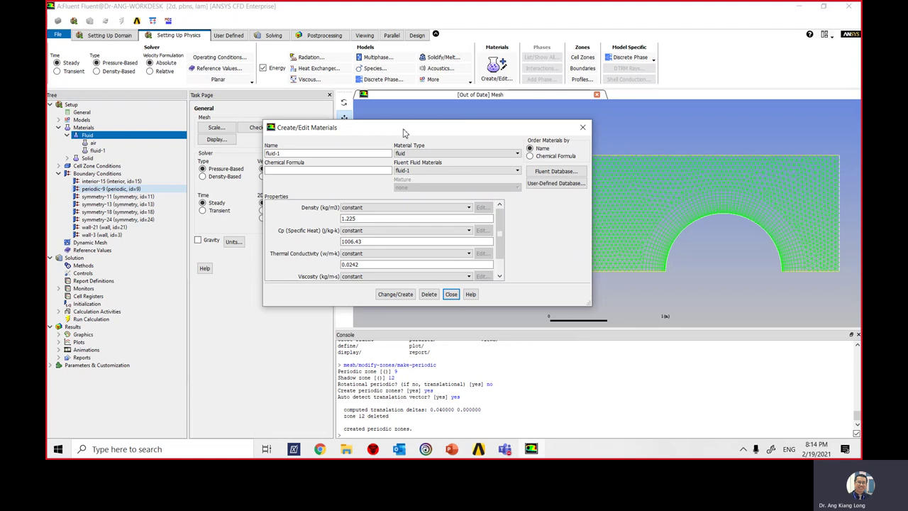
# Copy water-liquid (density 998.2, Cp 4182, conductivity 0.6) from the Fluent Database into the case
pyautogui.click(552, 172)
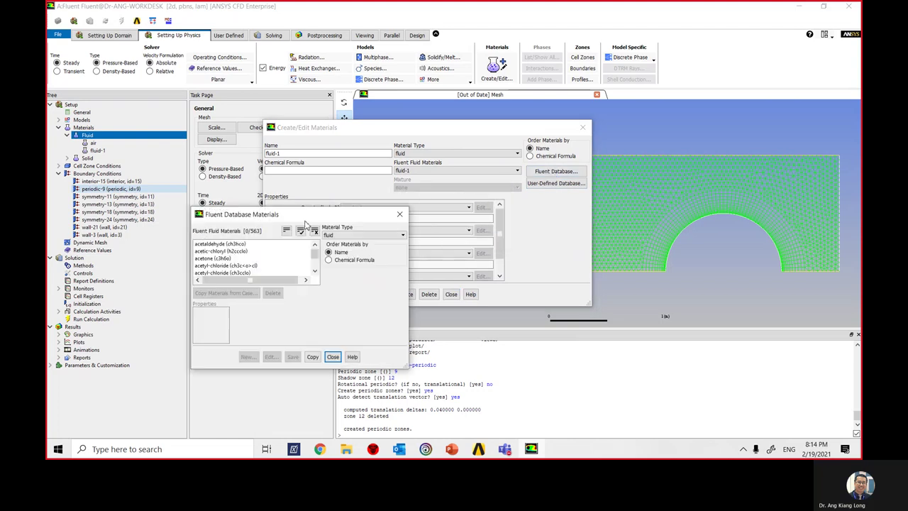
pyautogui.moveTo(314, 216); pyautogui.dragTo(382, 164)
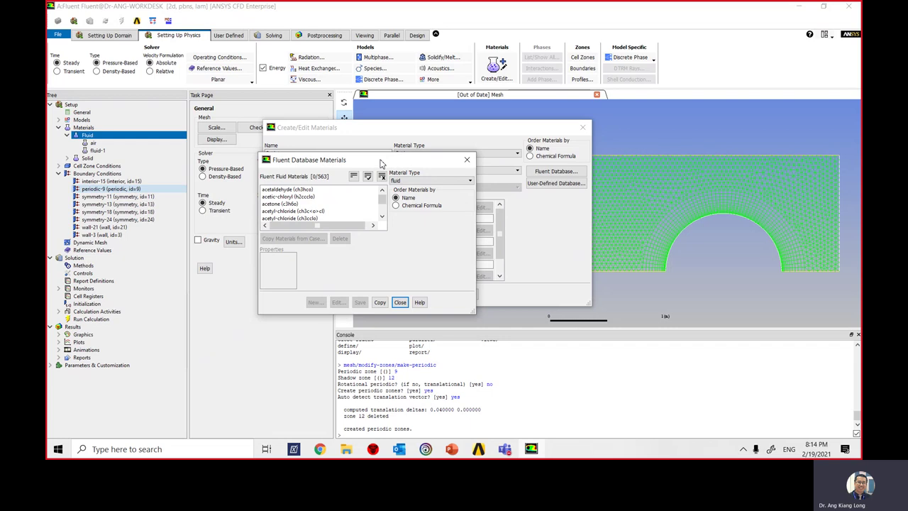
pyautogui.moveTo(347, 186); pyautogui.dragTo(386, 217)
pyautogui.click(310, 198)
pyautogui.click(310, 198)
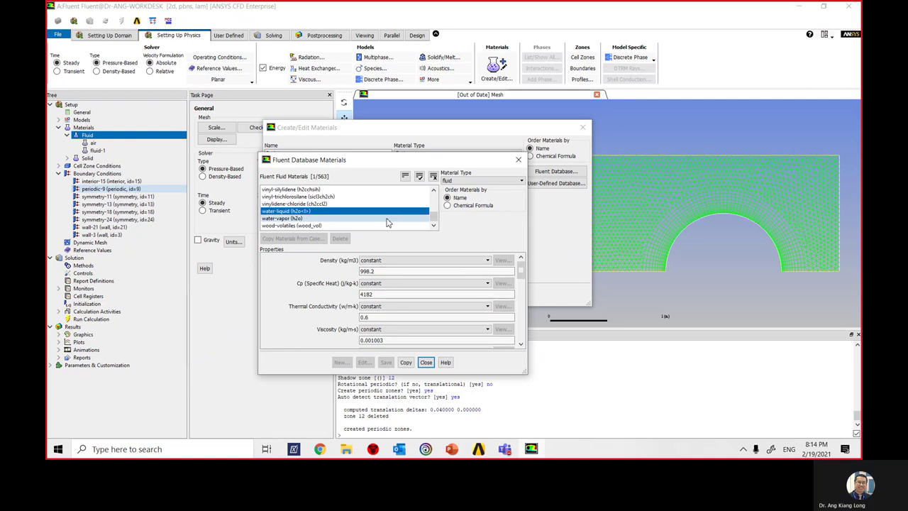
pyautogui.moveTo(522, 275)
pyautogui.mouseDown()
pyautogui.moveTo(523, 314)
pyautogui.moveTo(521, 273)
pyautogui.mouseUp()
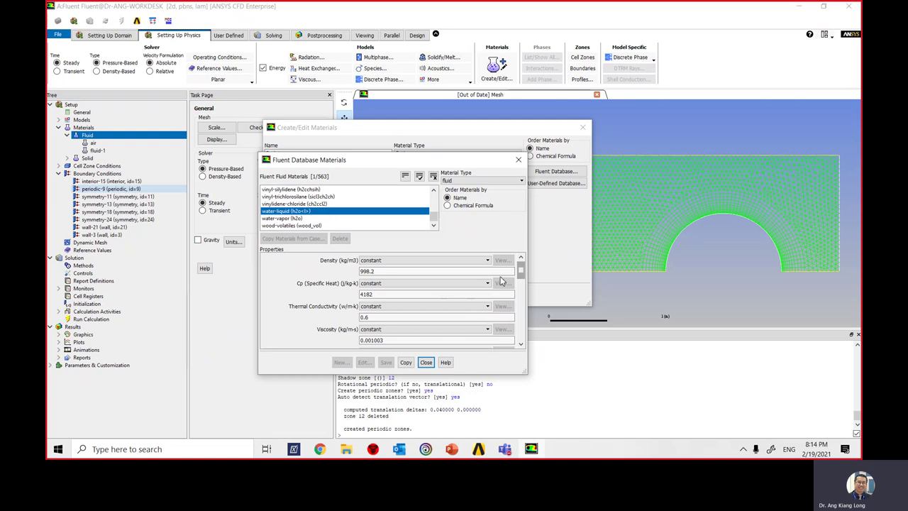
pyautogui.click(407, 363)
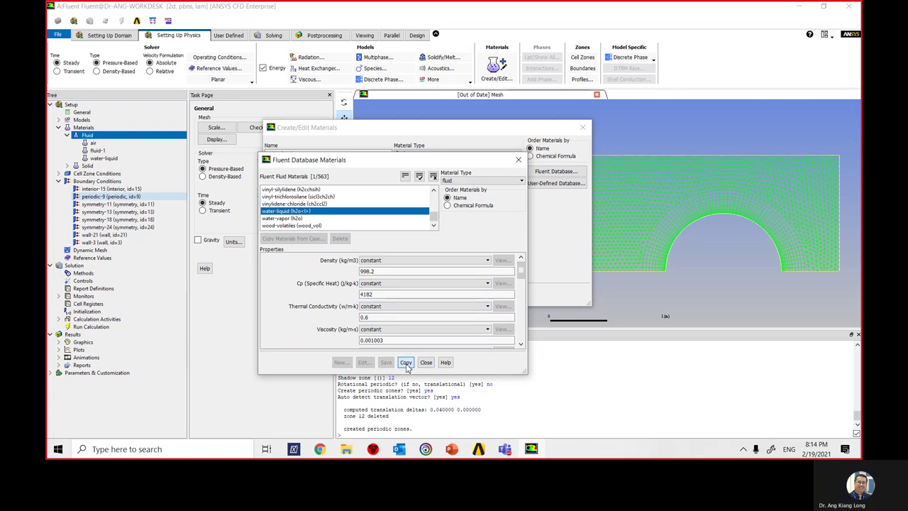
pyautogui.click(426, 362)
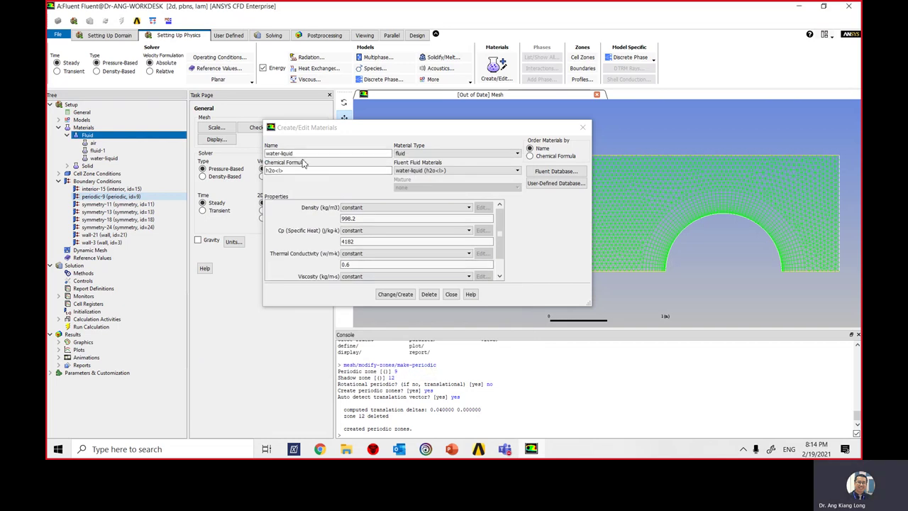
pyautogui.click(453, 294)
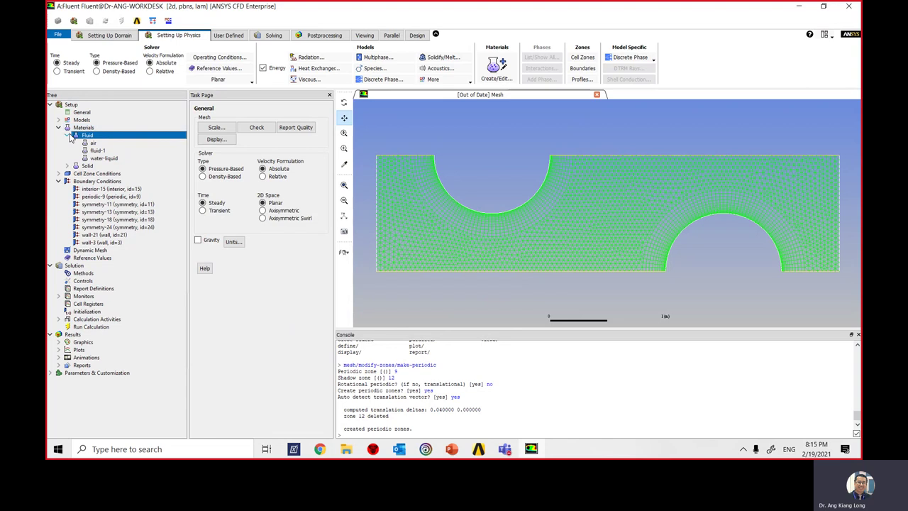
# Set the fluid-16 cell zone's Material Name to water-liquid and verify the change
pyautogui.click(58, 128)
pyautogui.click(59, 135)
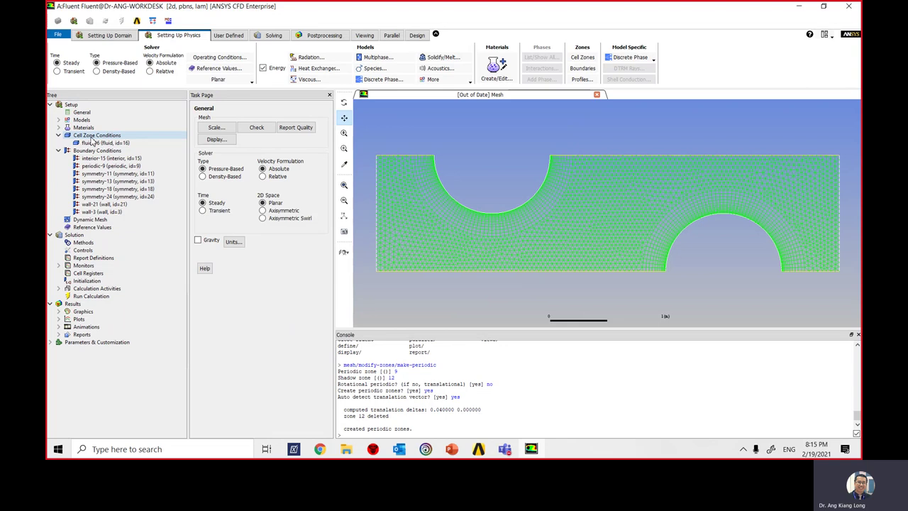
pyautogui.click(91, 142)
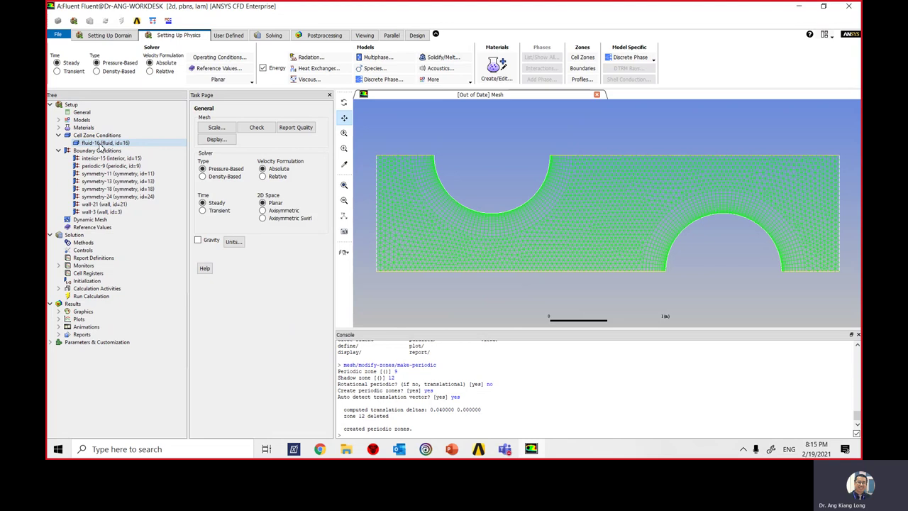
pyautogui.rightClick(101, 145)
pyautogui.click(110, 149)
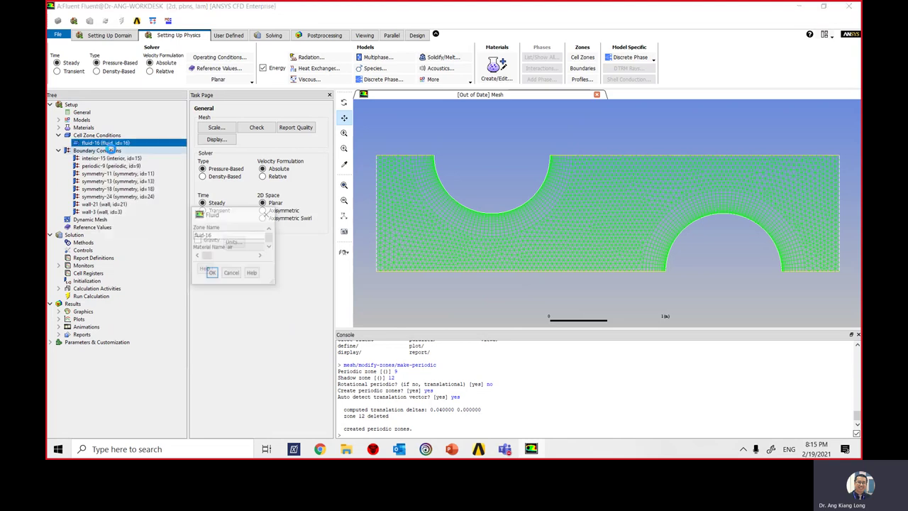
pyautogui.moveTo(308, 217); pyautogui.dragTo(363, 128)
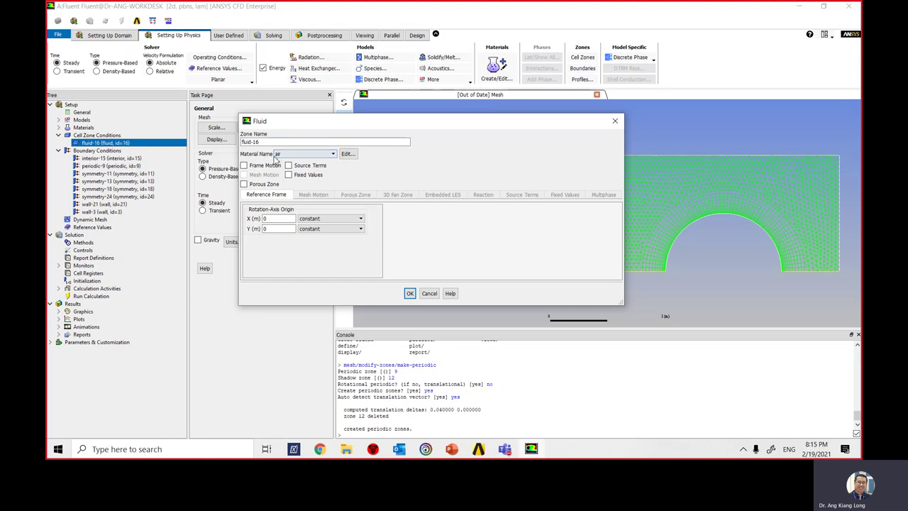
pyautogui.click(326, 157)
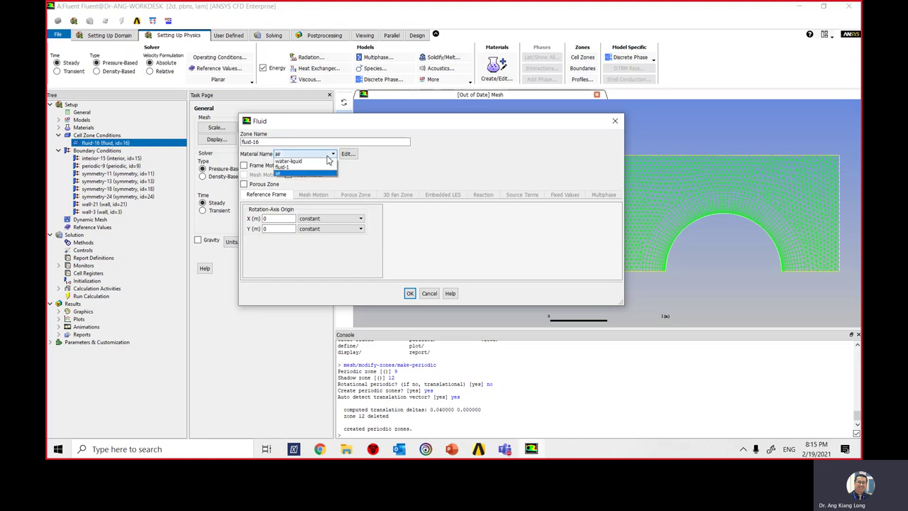
pyautogui.click(320, 162)
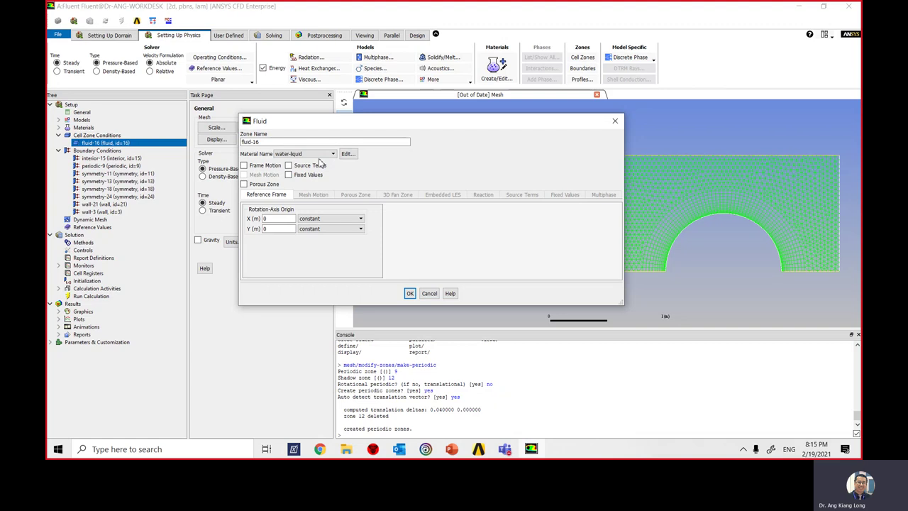
pyautogui.click(411, 294)
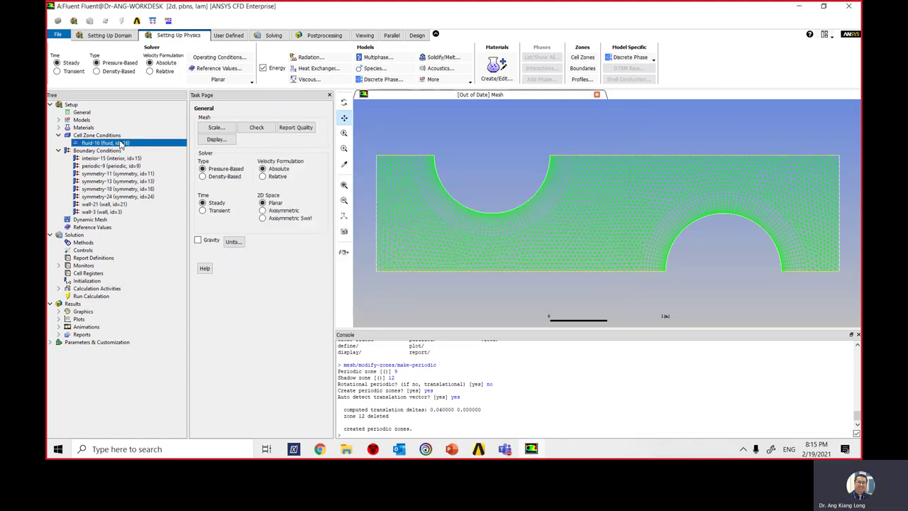
pyautogui.doubleClick(123, 144)
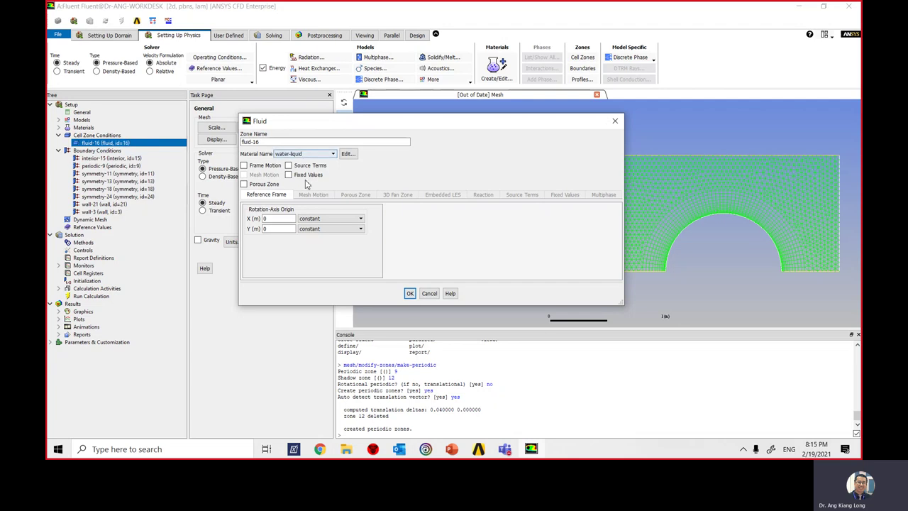
pyautogui.click(410, 294)
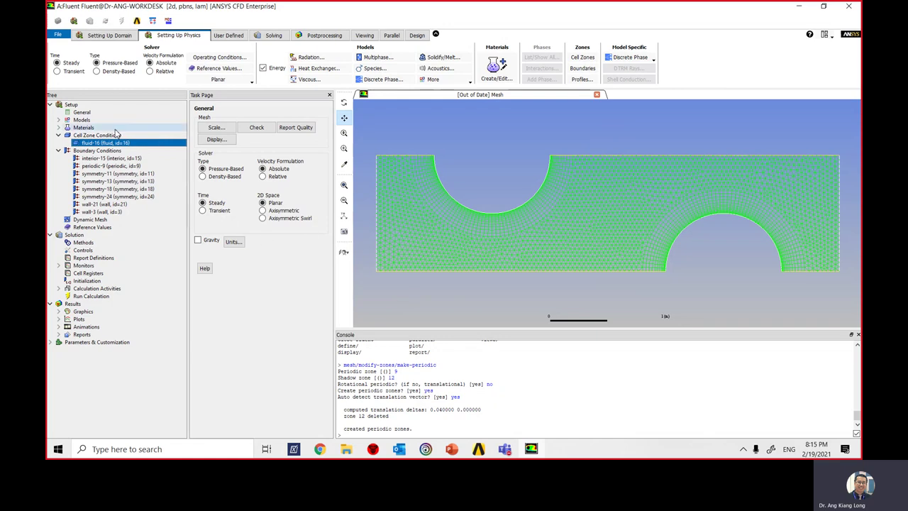
# Check that the periodic-9 boundary is set to Translational periodic
pyautogui.rightClick(136, 165)
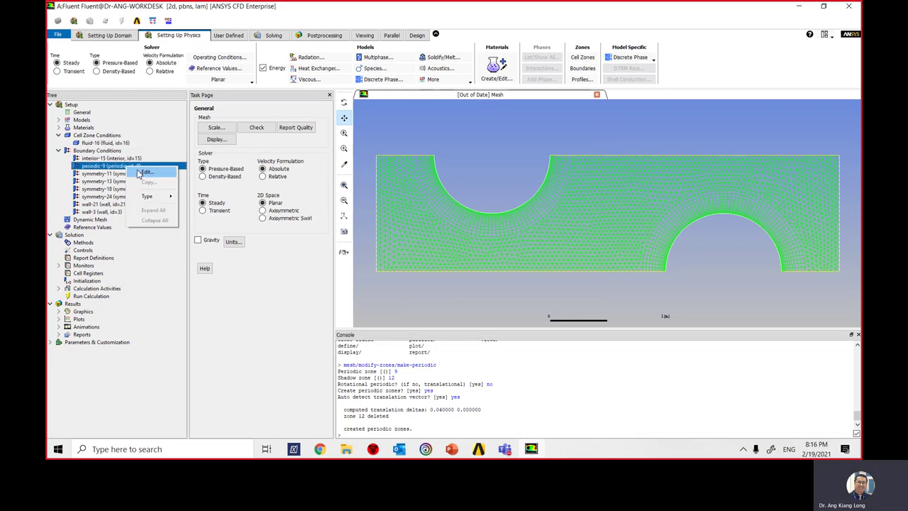
pyautogui.click(138, 174)
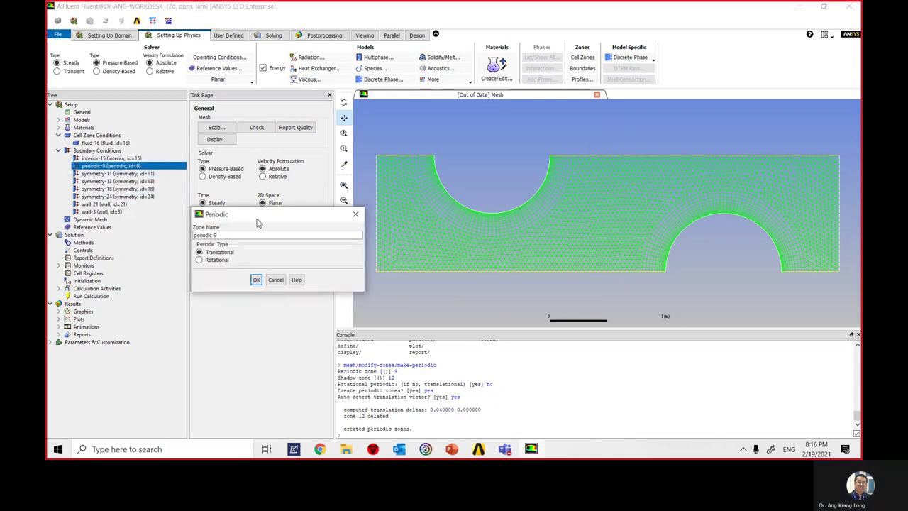
pyautogui.click(355, 214)
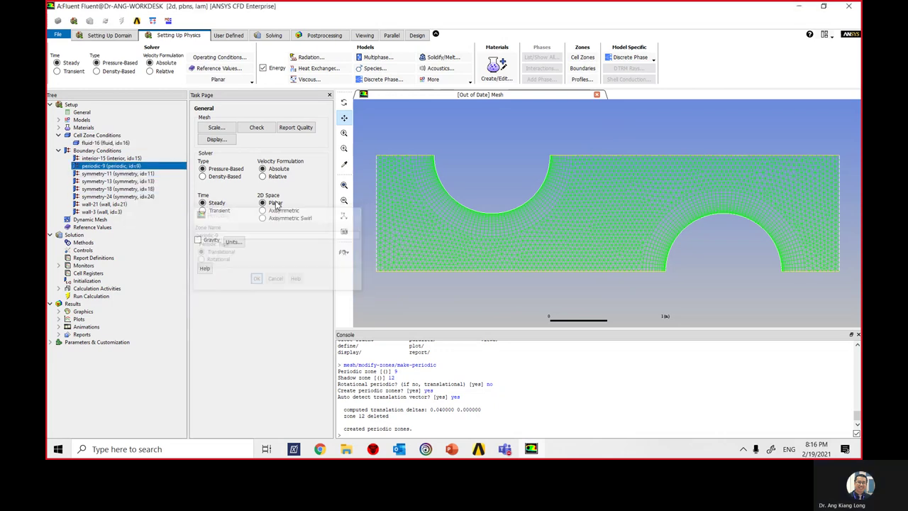
pyautogui.doubleClick(121, 166)
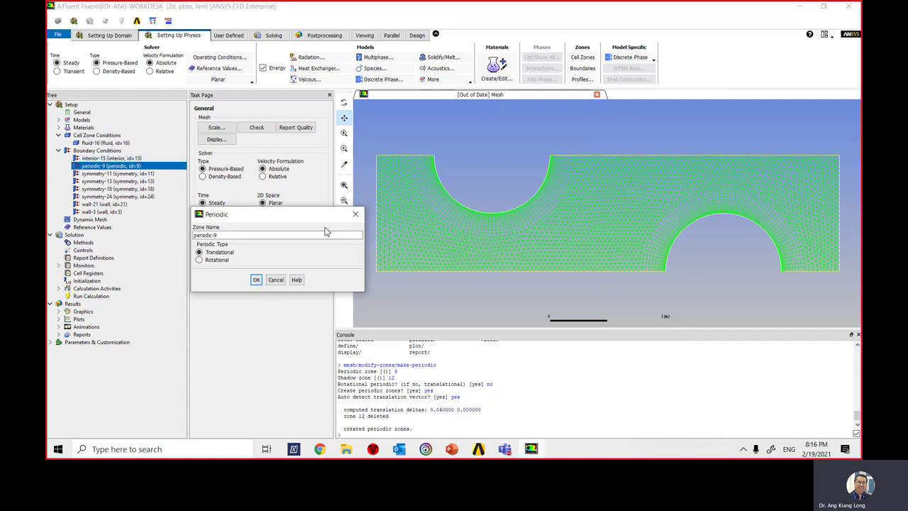
pyautogui.click(355, 214)
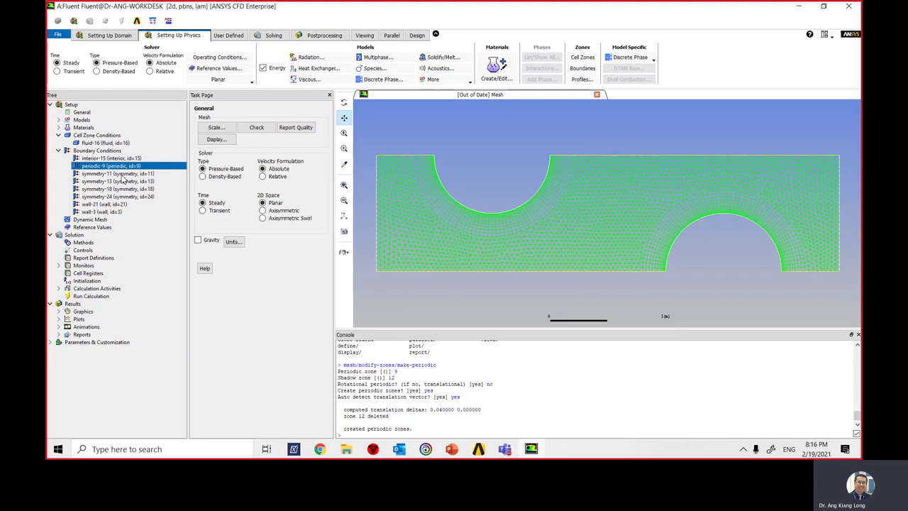
# Open the Boundary Conditions page and select periodic-9 in the zone list
pyautogui.click(94, 152)
pyautogui.click(94, 153)
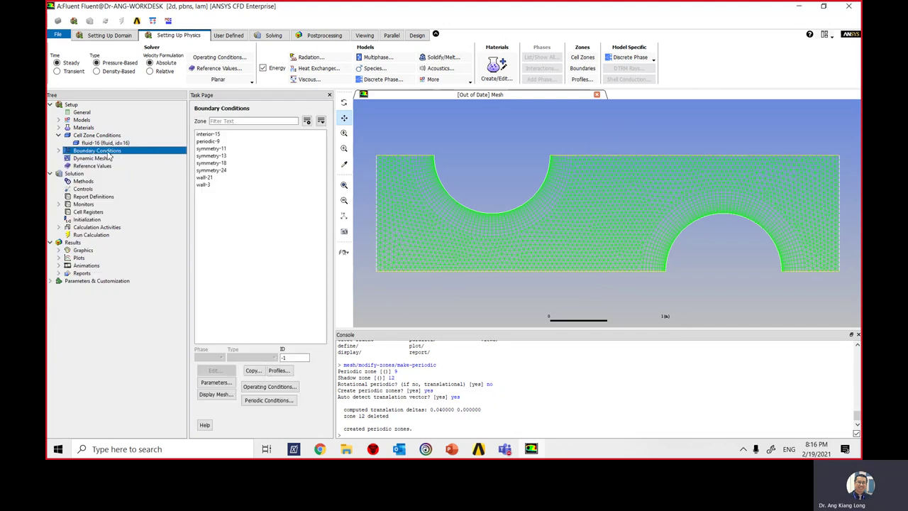
pyautogui.click(219, 142)
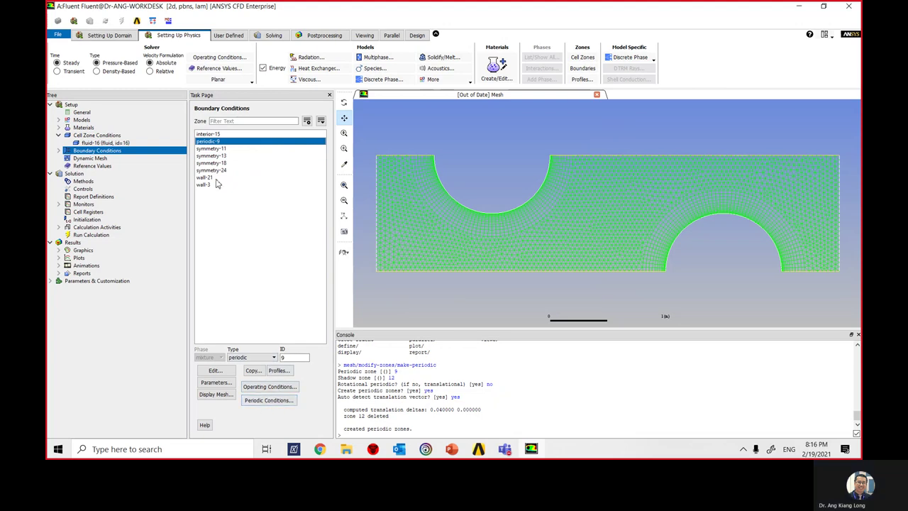
# Specify a 0.05 kg/s periodic mass flow with flow direction X=1, Y=0
pyautogui.click(278, 403)
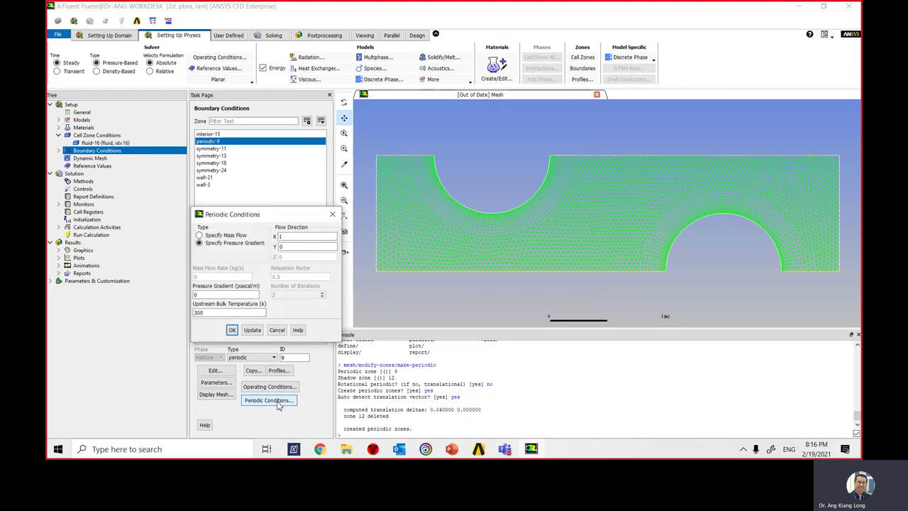
pyautogui.moveTo(271, 211); pyautogui.dragTo(373, 137)
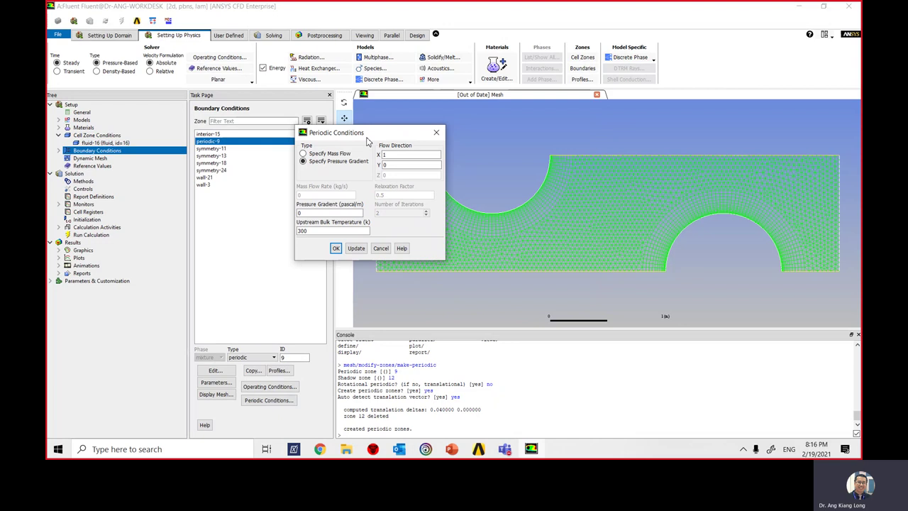
pyautogui.click(325, 154)
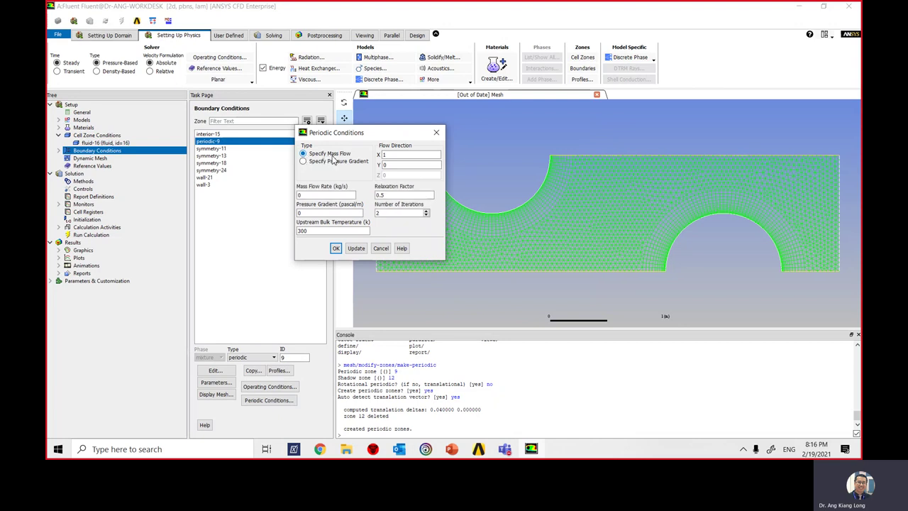
pyautogui.click(383, 156)
pyautogui.click(397, 154)
pyautogui.click(396, 164)
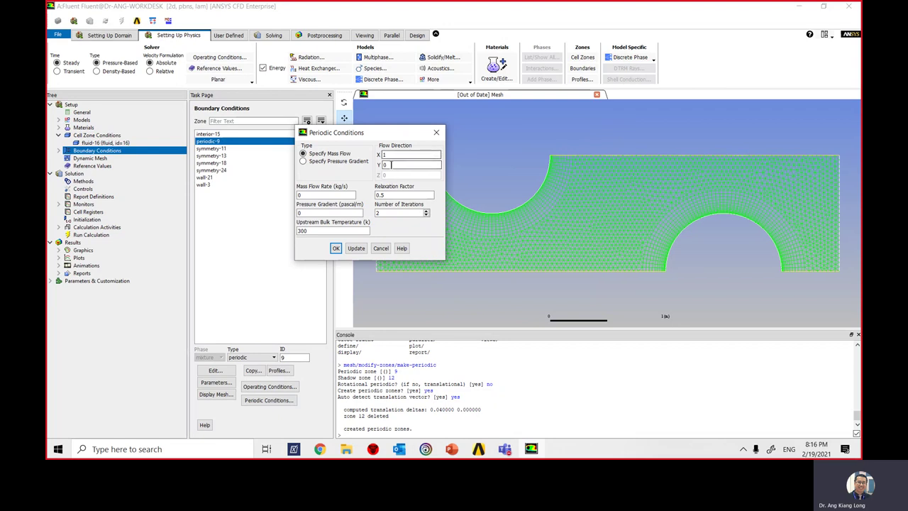
pyautogui.click(325, 195)
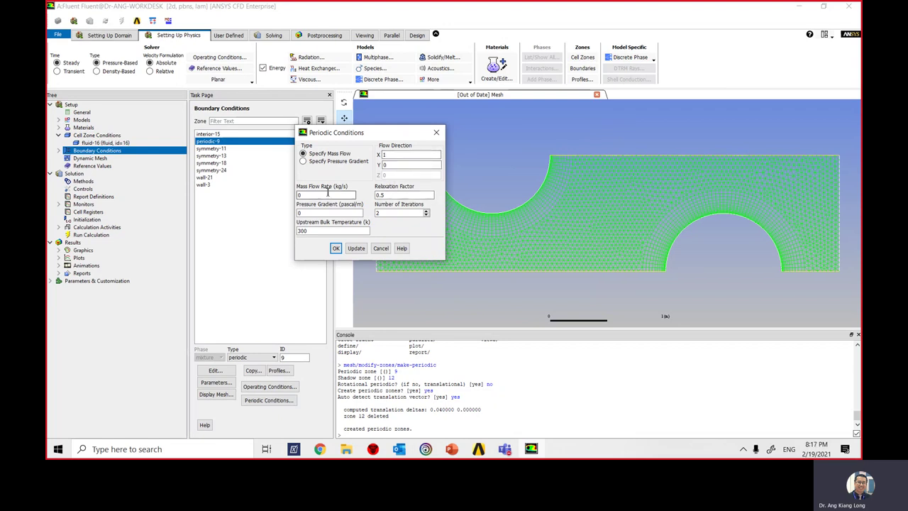
pyautogui.moveTo(325, 195); pyautogui.dragTo(272, 197)
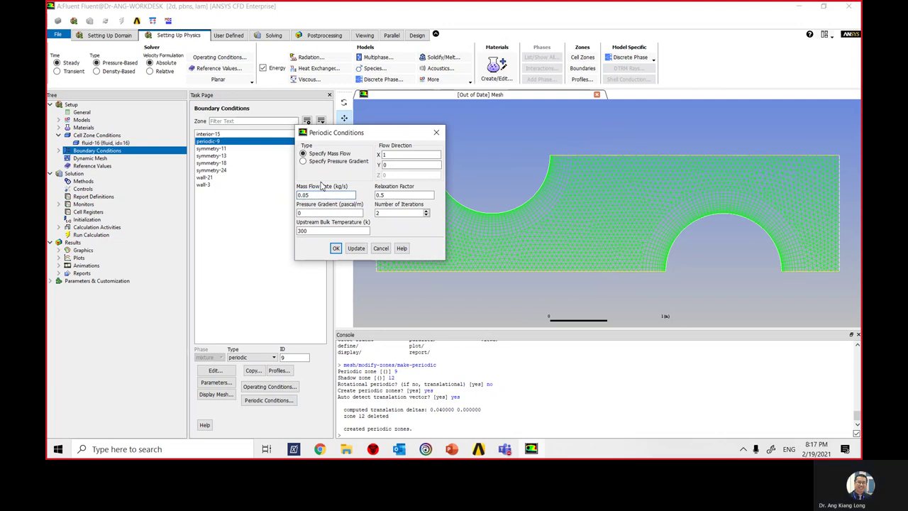
# Apply the periodic conditions and select wall-21 in the boundary zone list
pyautogui.click(337, 248)
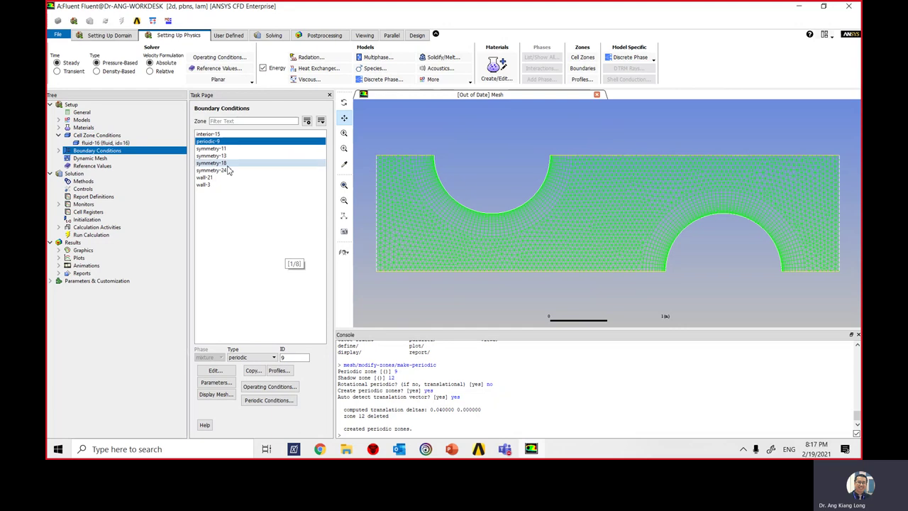
pyautogui.click(223, 178)
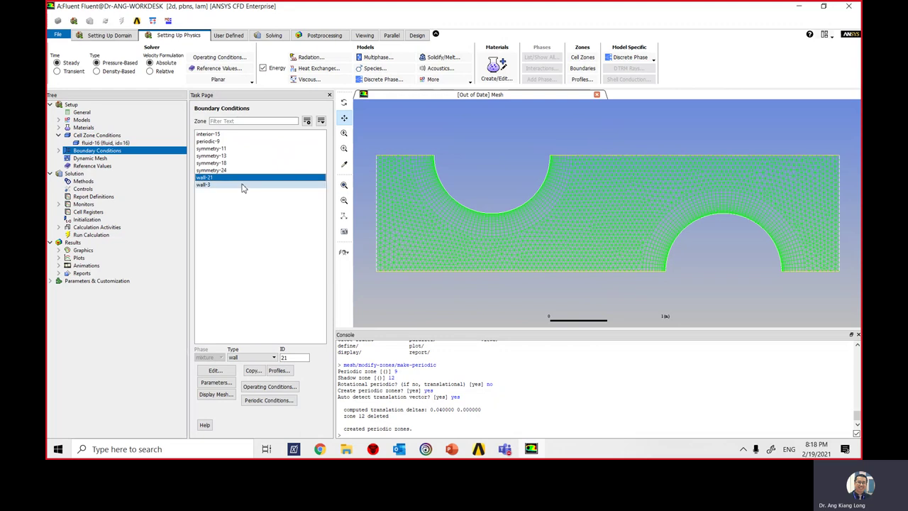
# Give wall-21 the name wall-bottom and a Thermal Temperature condition of 400 K
pyautogui.click(216, 372)
pyautogui.moveTo(341, 209); pyautogui.dragTo(442, 127)
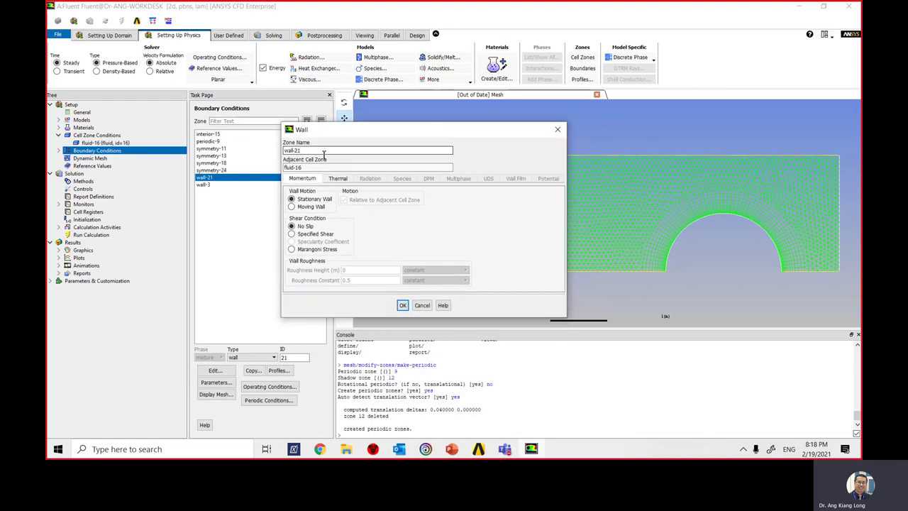
pyautogui.moveTo(324, 155); pyautogui.dragTo(283, 151)
pyautogui.write('wall-bottom')
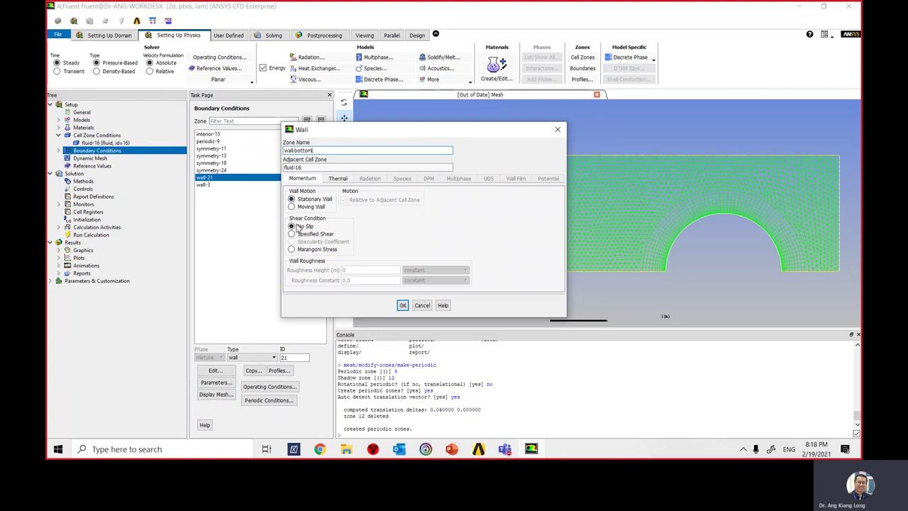
pyautogui.click(339, 178)
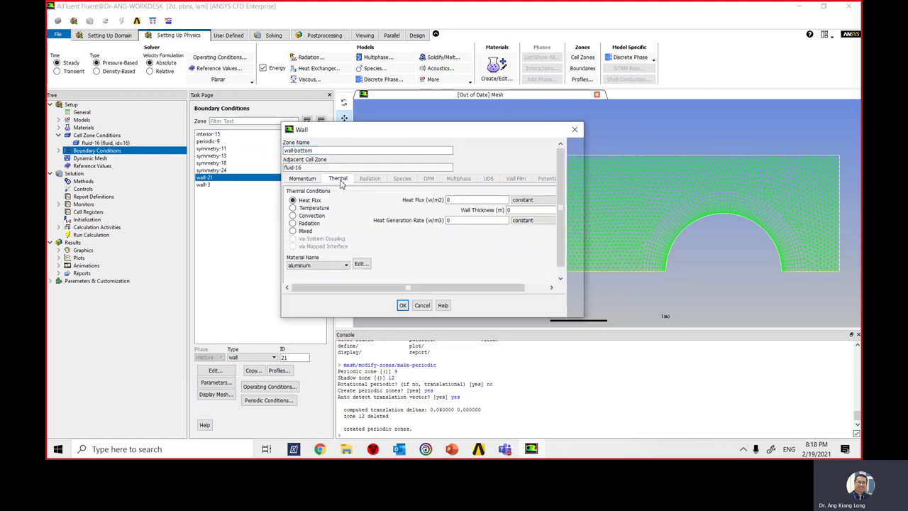
pyautogui.click(292, 208)
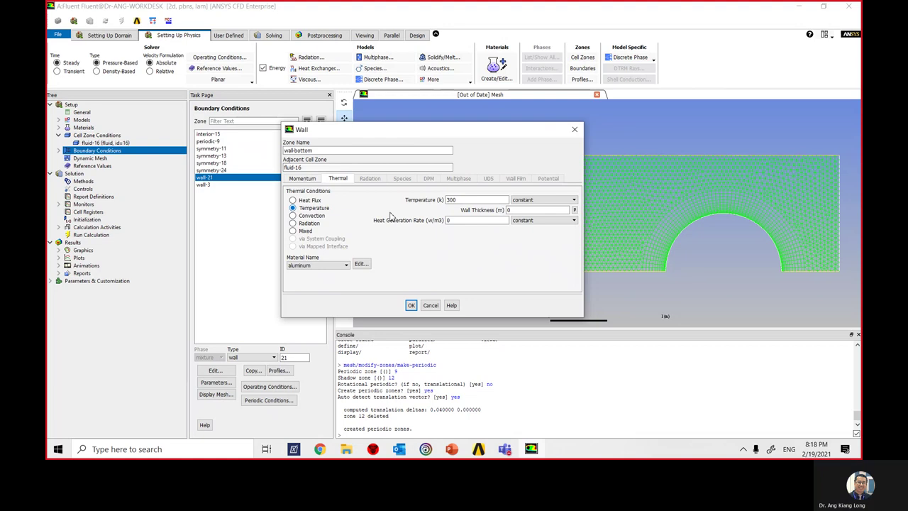
pyautogui.moveTo(469, 200); pyautogui.dragTo(440, 201)
pyautogui.write('400')
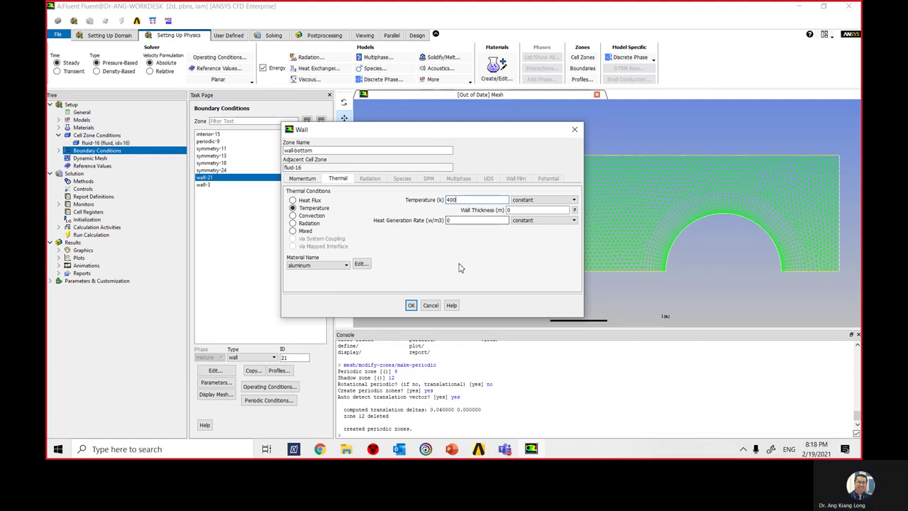
pyautogui.click(411, 305)
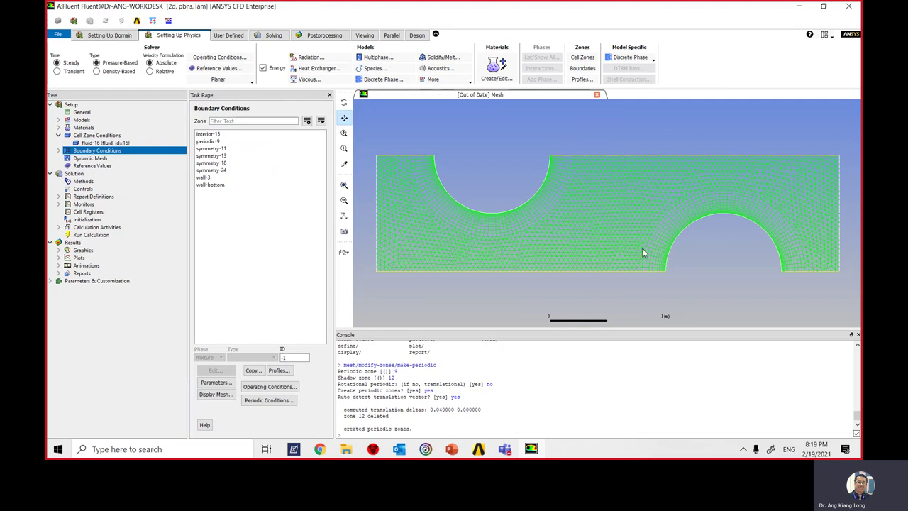
# Edit wall-3: name it wall-top and set its Thermal Temperature to 400 K
pyautogui.click(239, 178)
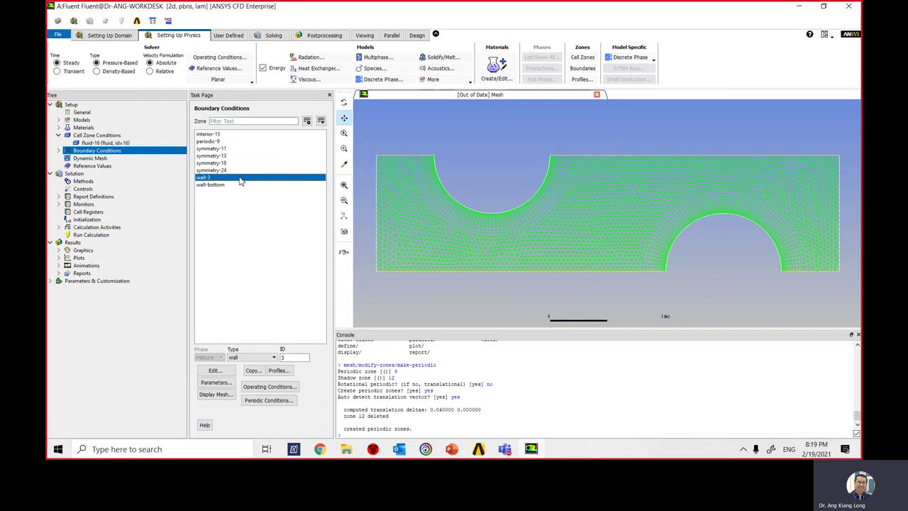
pyautogui.click(221, 372)
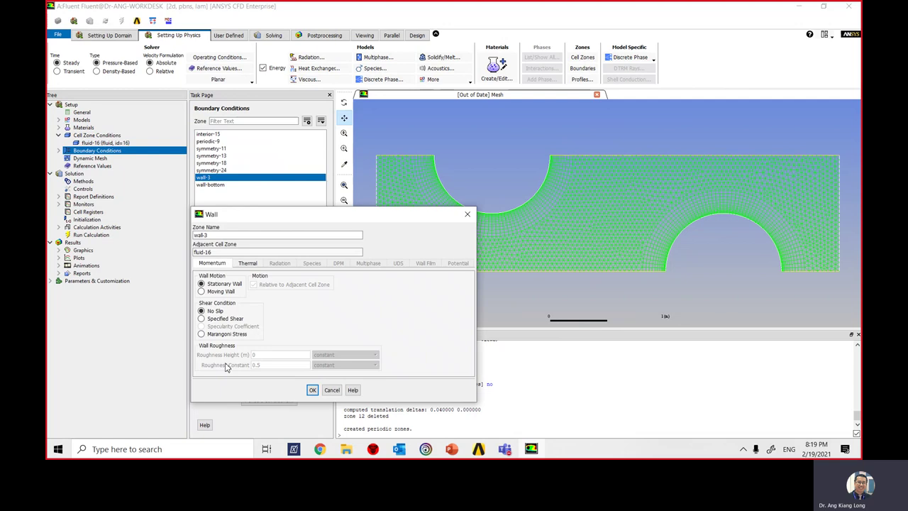
pyautogui.moveTo(359, 215); pyautogui.dragTo(447, 129)
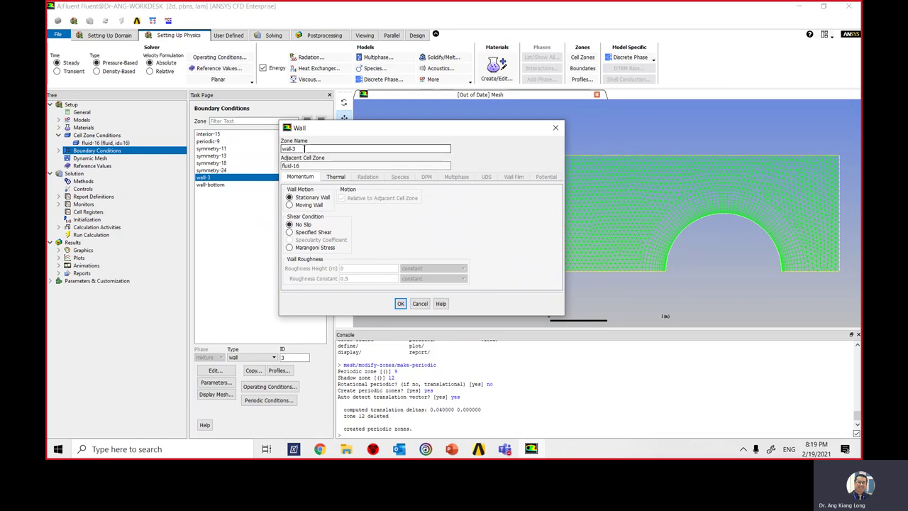
pyautogui.moveTo(319, 149); pyautogui.dragTo(260, 152)
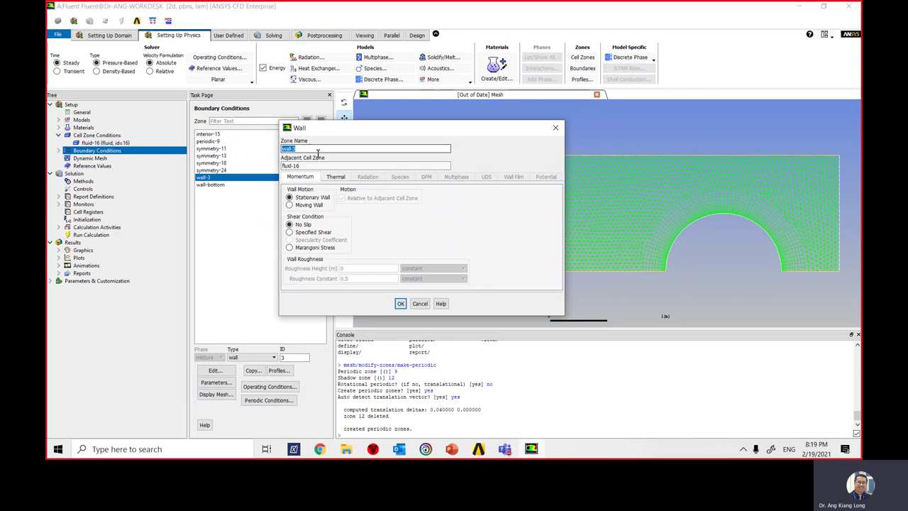
pyautogui.write('wall-')
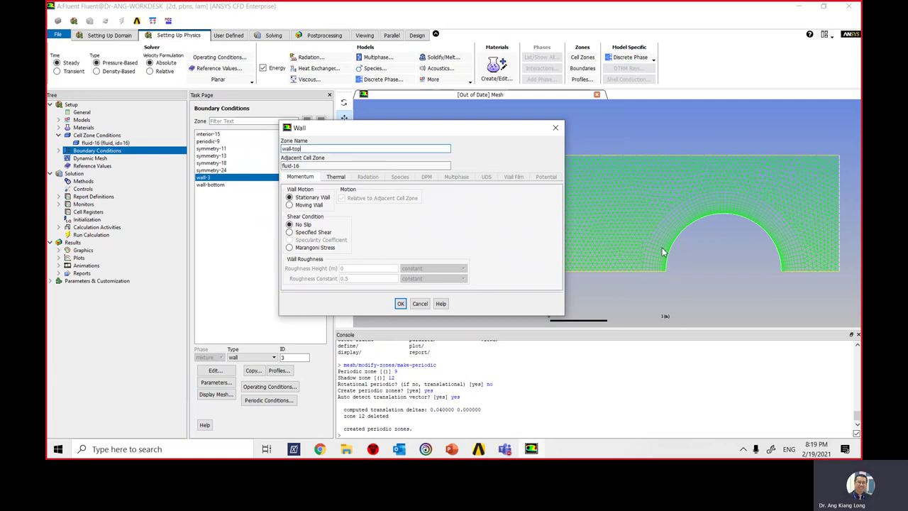
pyautogui.click(323, 149)
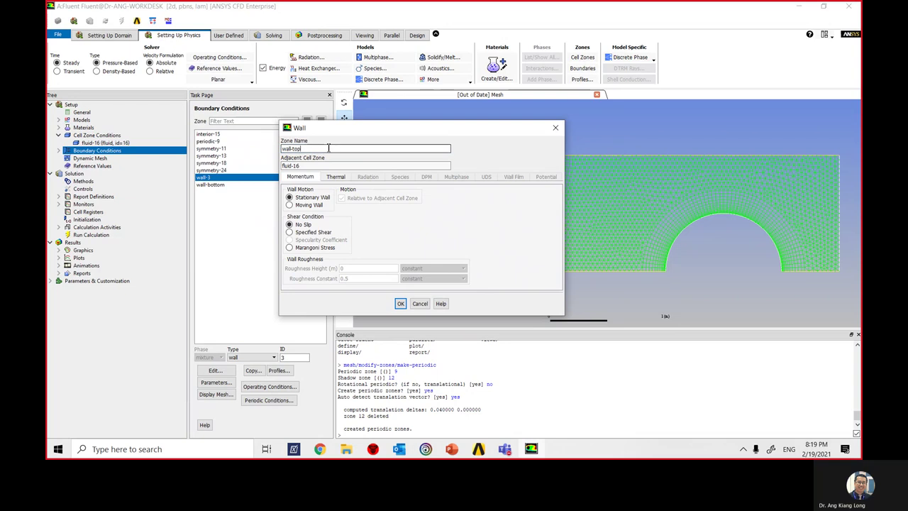
pyautogui.click(337, 182)
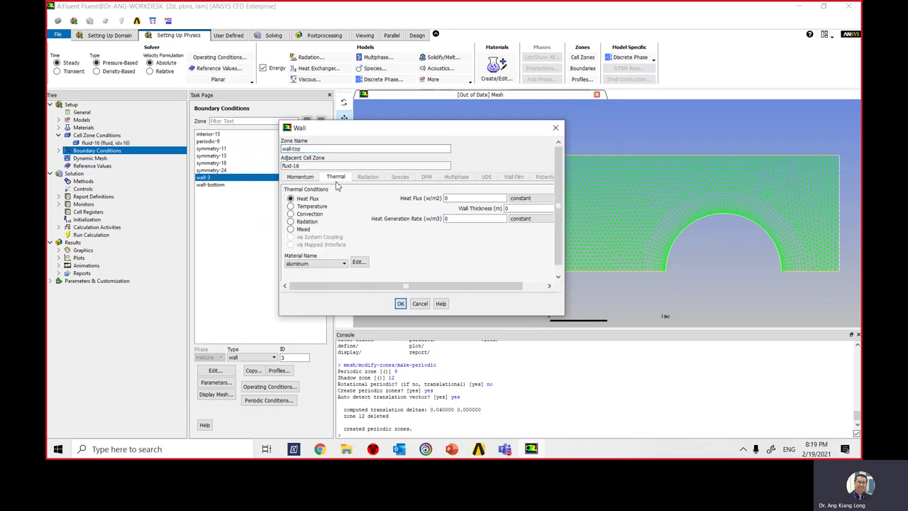
pyautogui.click(290, 206)
pyautogui.doubleClick(450, 199)
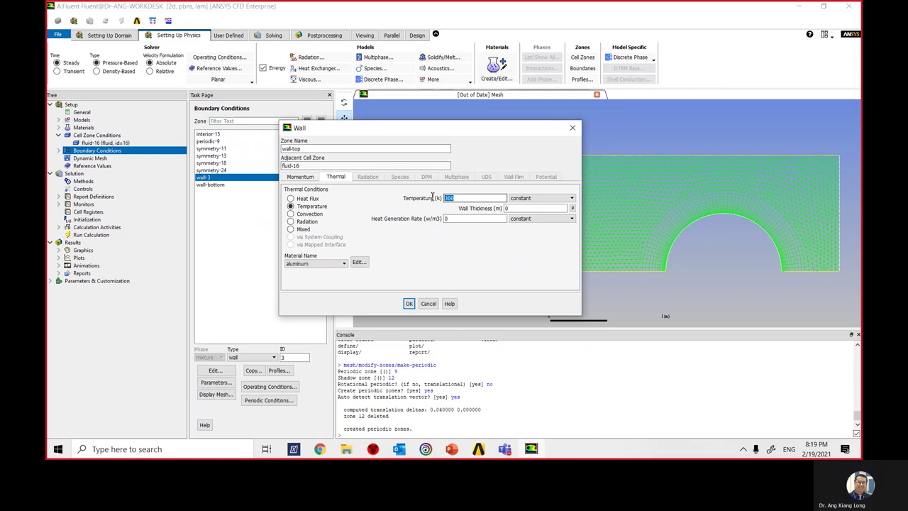
pyautogui.write('40')
pyautogui.click(408, 302)
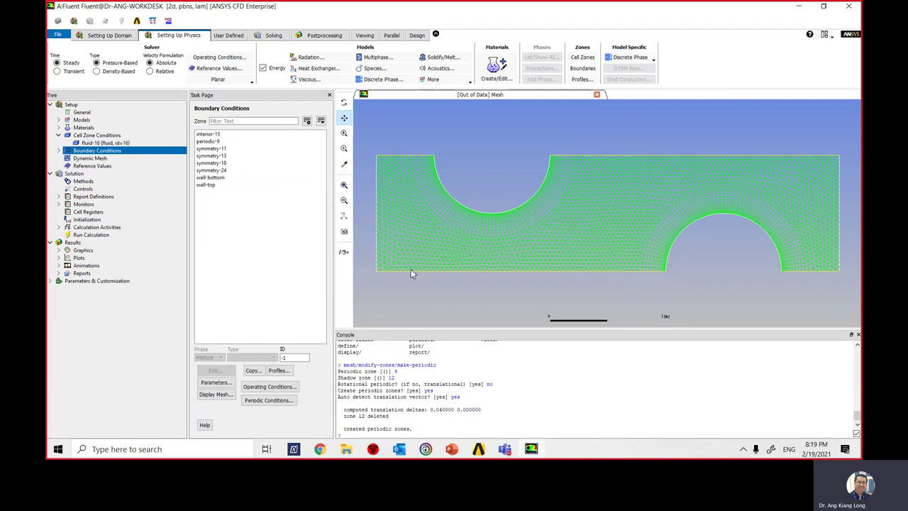
pyautogui.click(452, 448)
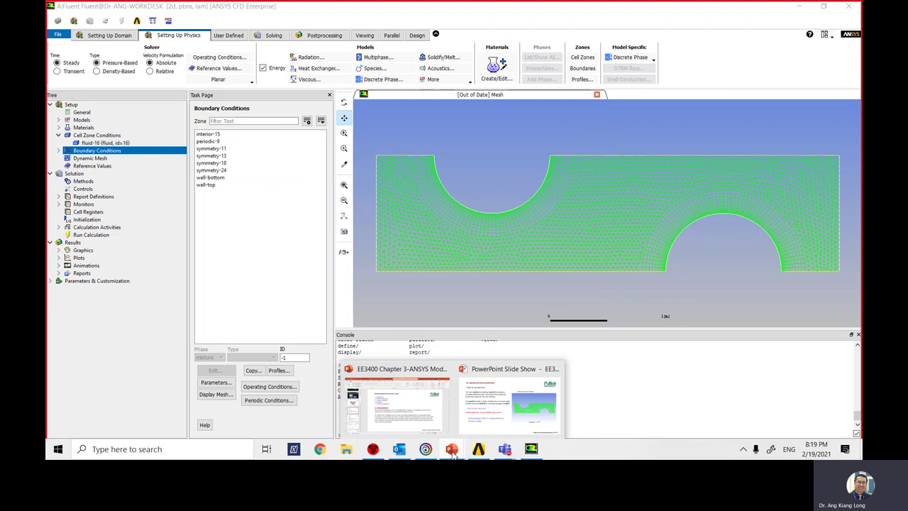
pyautogui.click(484, 415)
pyautogui.click(338, 266)
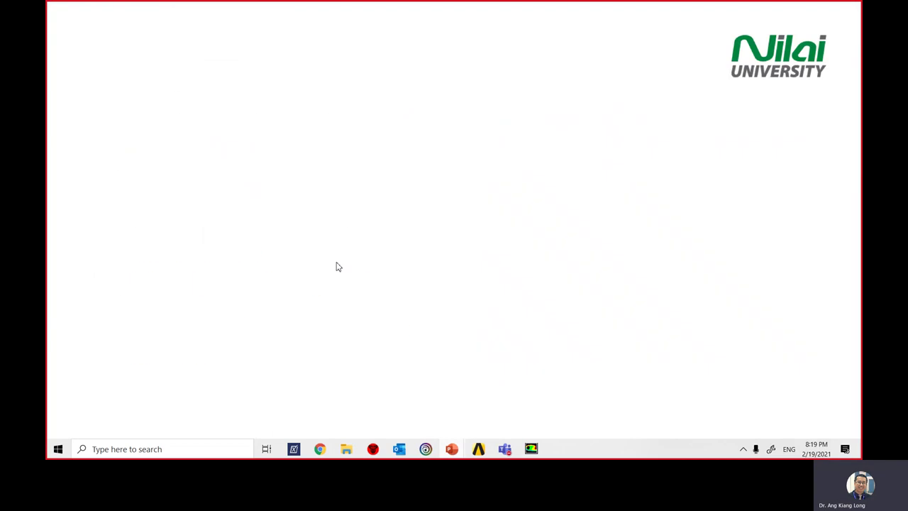
pyautogui.press('Left')
pyautogui.press('Left')
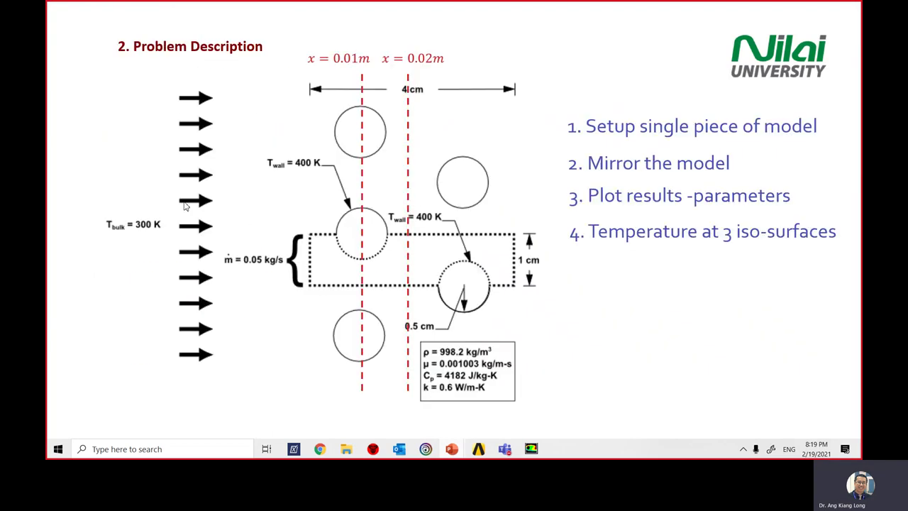
pyautogui.press('Left')
pyautogui.press('Left')
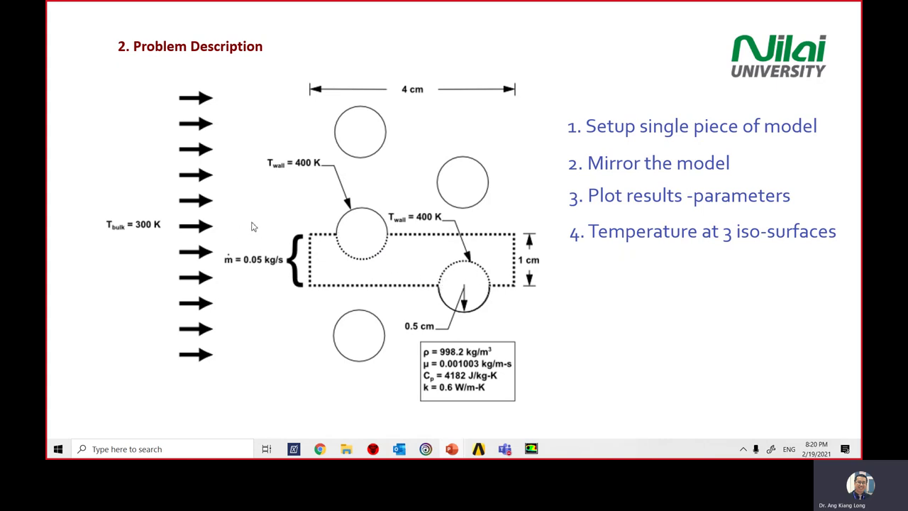
pyautogui.click(532, 453)
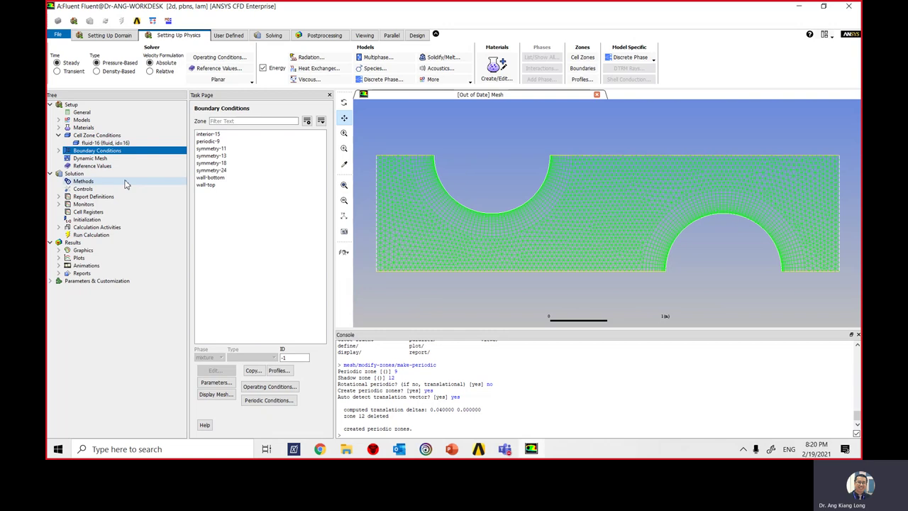
# Set the pressure-velocity coupling Scheme to Coupled in Solution Methods
pyautogui.click(272, 36)
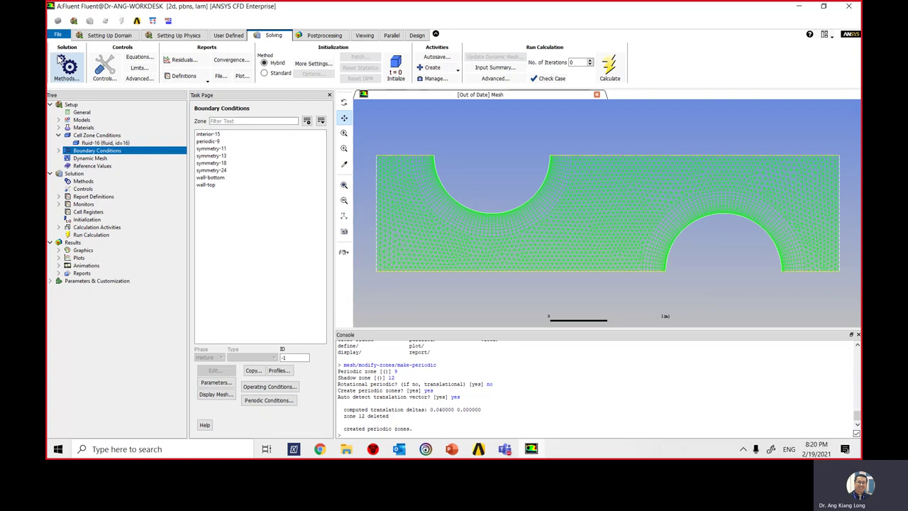
pyautogui.click(63, 68)
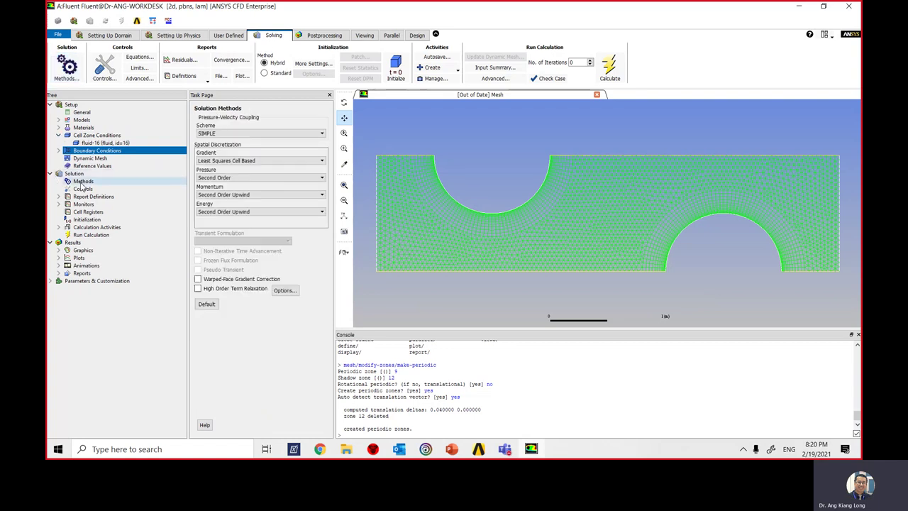
pyautogui.click(220, 137)
pyautogui.click(225, 158)
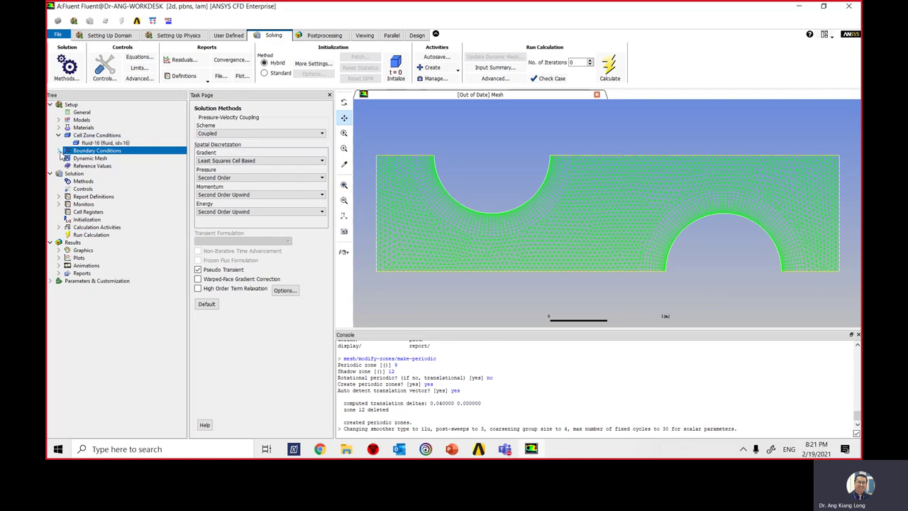
# Review Solution Controls: pseudo transient factors 0.5 for pressure and momentum, 0.75 for energy
pyautogui.click(87, 189)
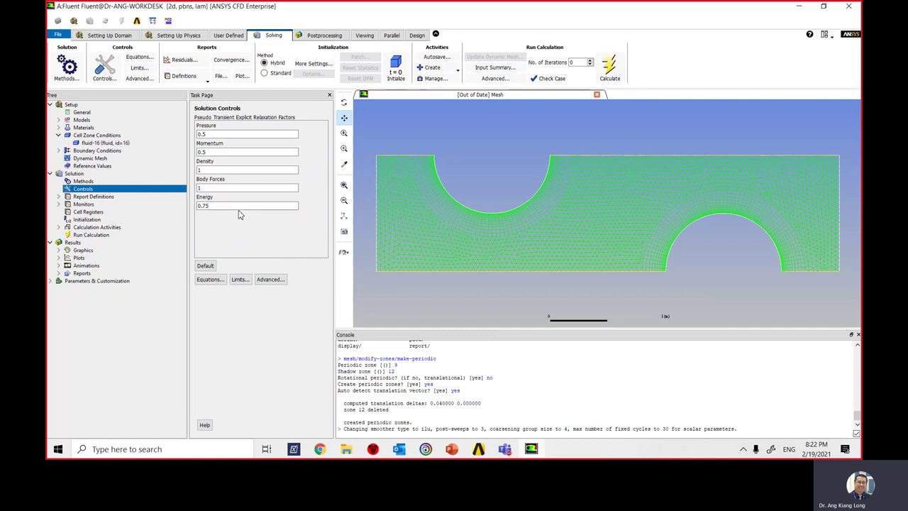
pyautogui.click(258, 188)
pyautogui.click(232, 206)
pyautogui.click(186, 61)
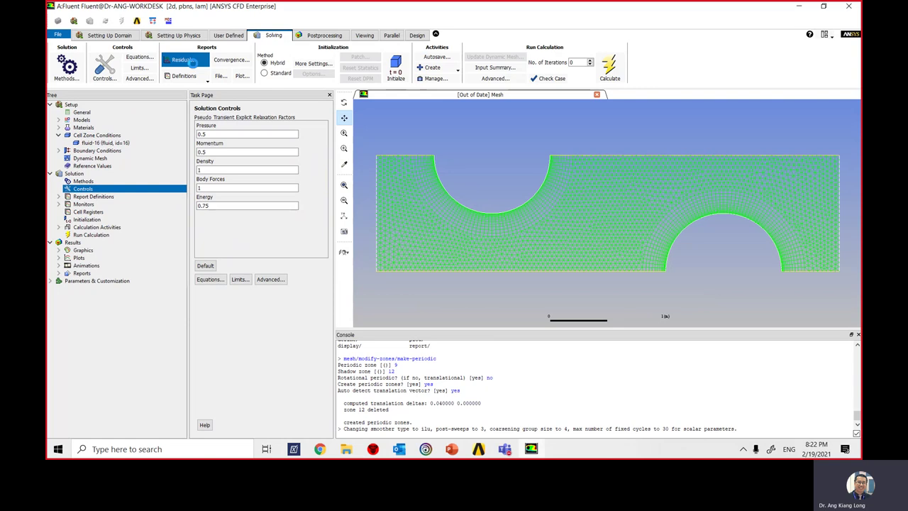
pyautogui.moveTo(305, 213); pyautogui.dragTo(370, 104)
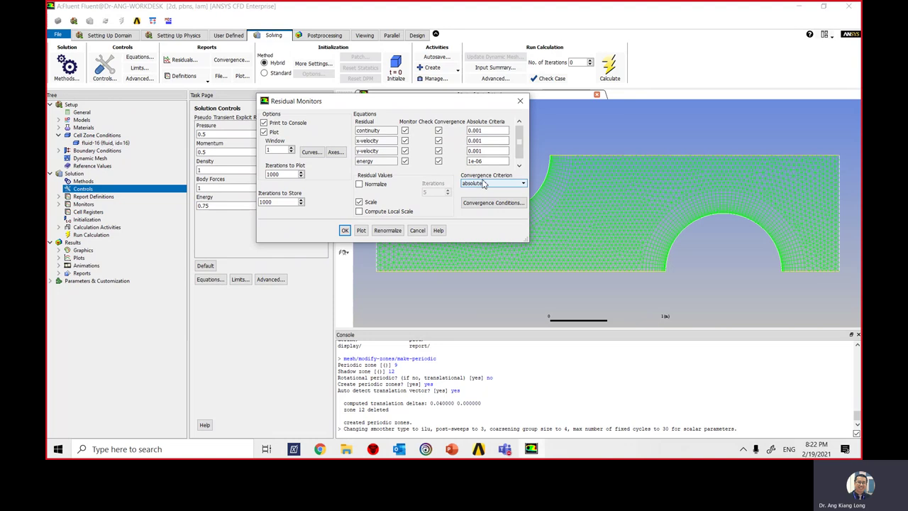
pyautogui.click(346, 231)
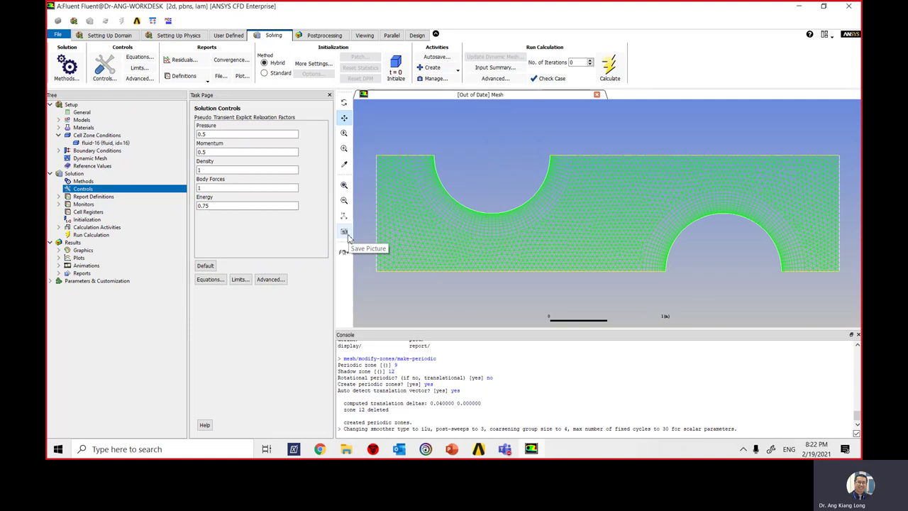
# Run Hybrid Initialization of the flow field from the Initialization page
pyautogui.click(87, 220)
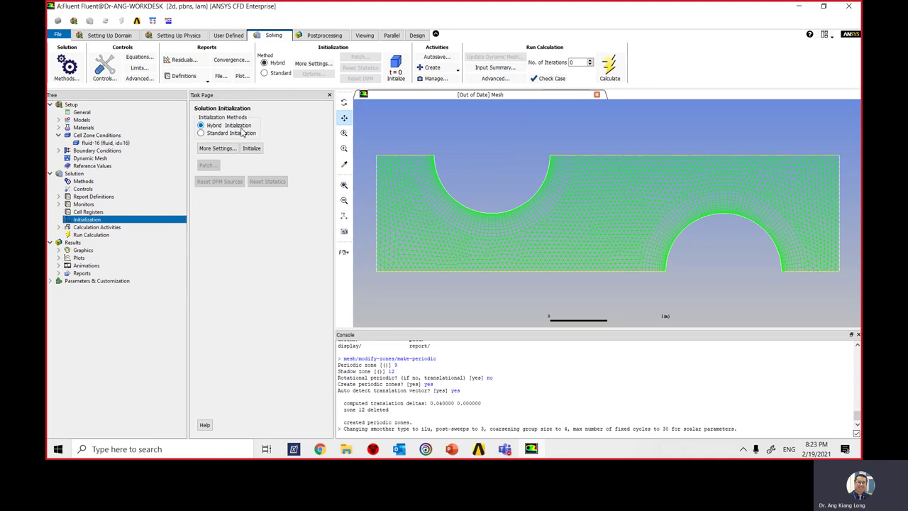
pyautogui.click(252, 151)
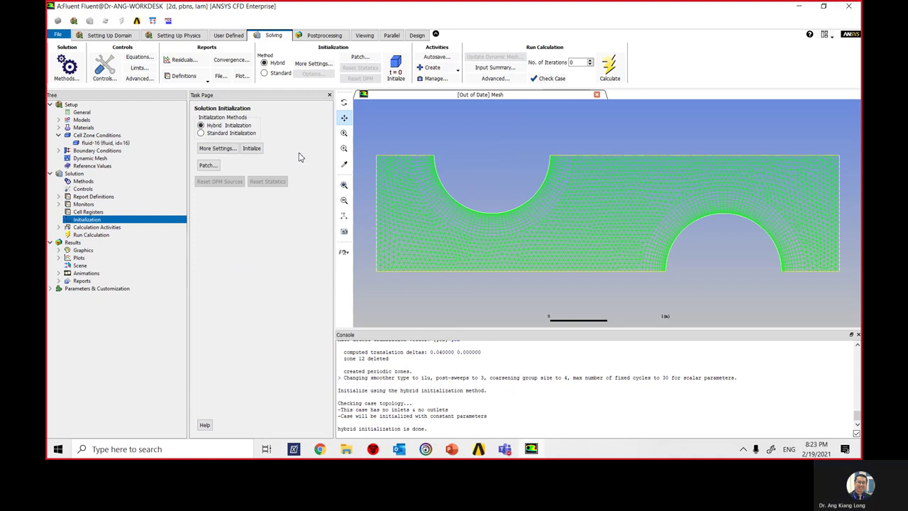
# Patch Temperature = 300 K into zone fluid-16 and close the Patch dialog
pyautogui.click(207, 165)
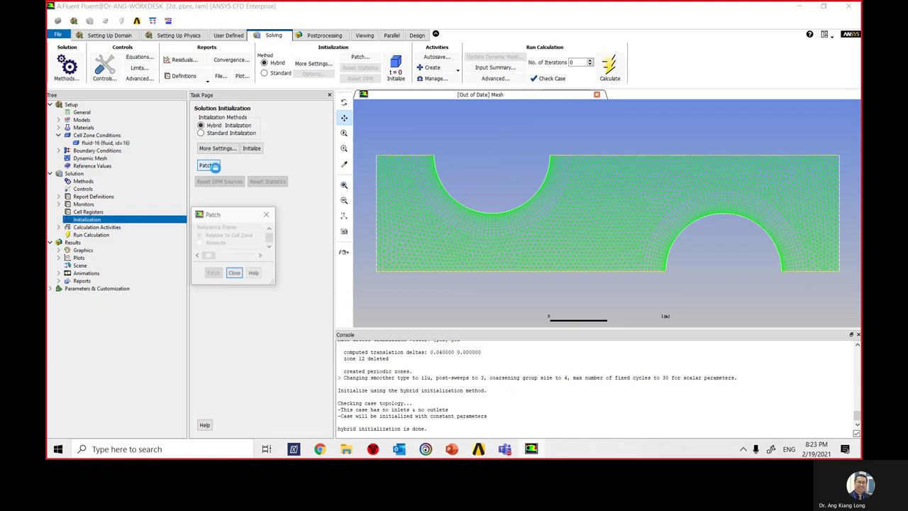
pyautogui.moveTo(300, 216); pyautogui.dragTo(272, 149)
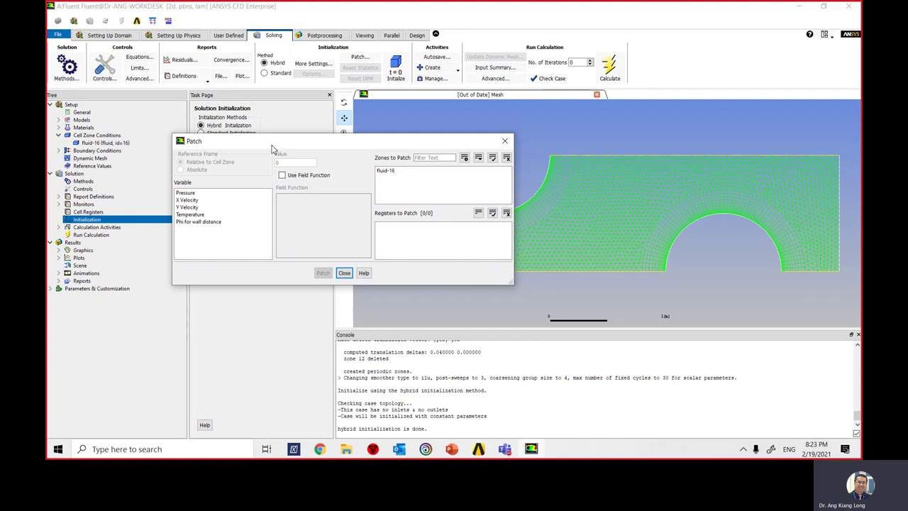
pyautogui.click(204, 215)
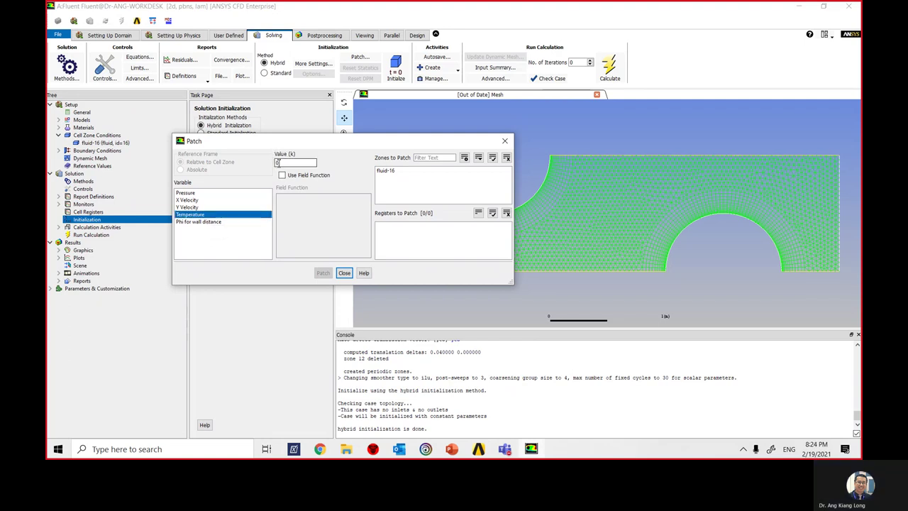
pyautogui.doubleClick(277, 162)
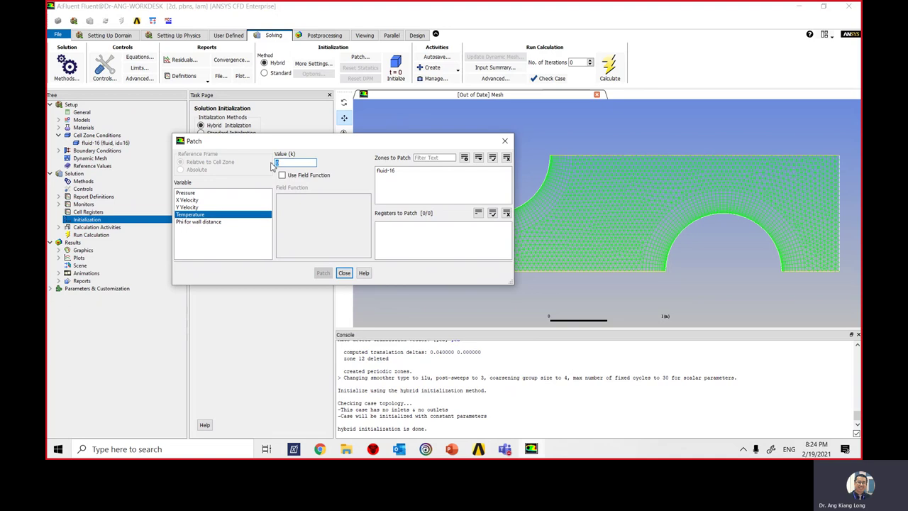
pyautogui.write('300')
pyautogui.click(400, 171)
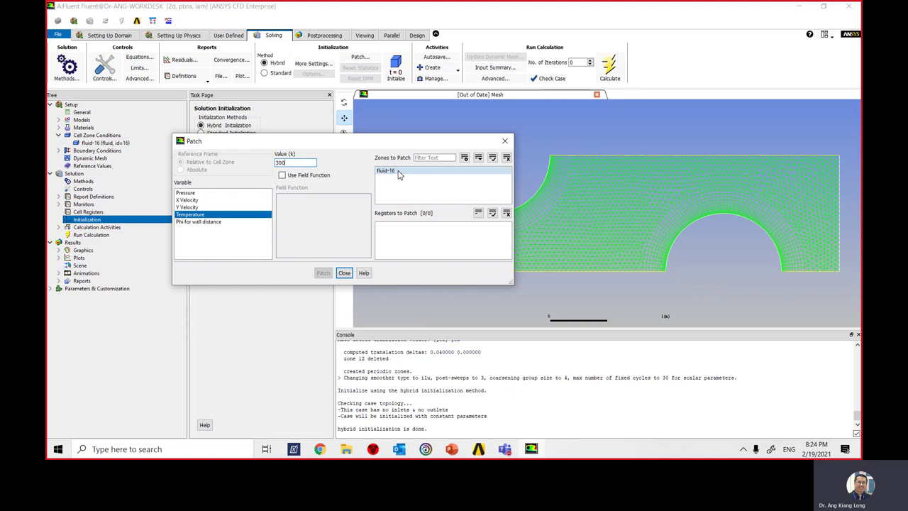
pyautogui.click(399, 173)
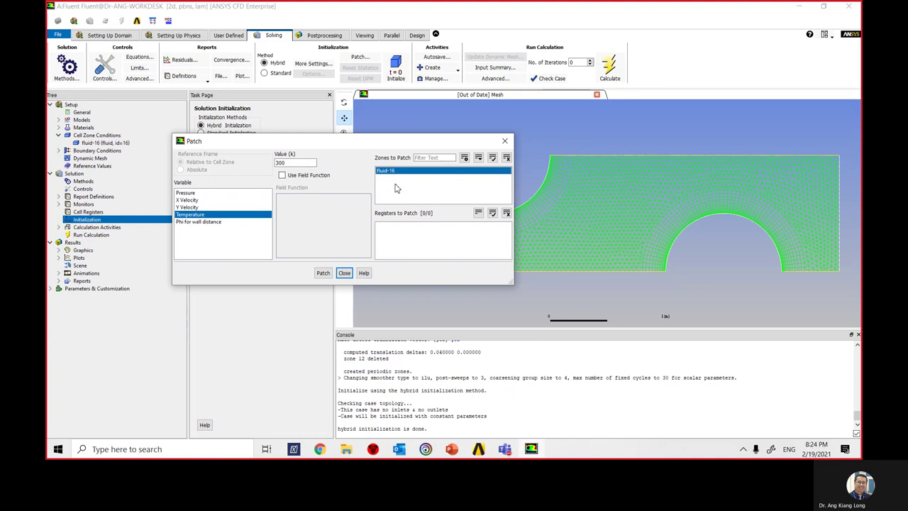
pyautogui.click(325, 275)
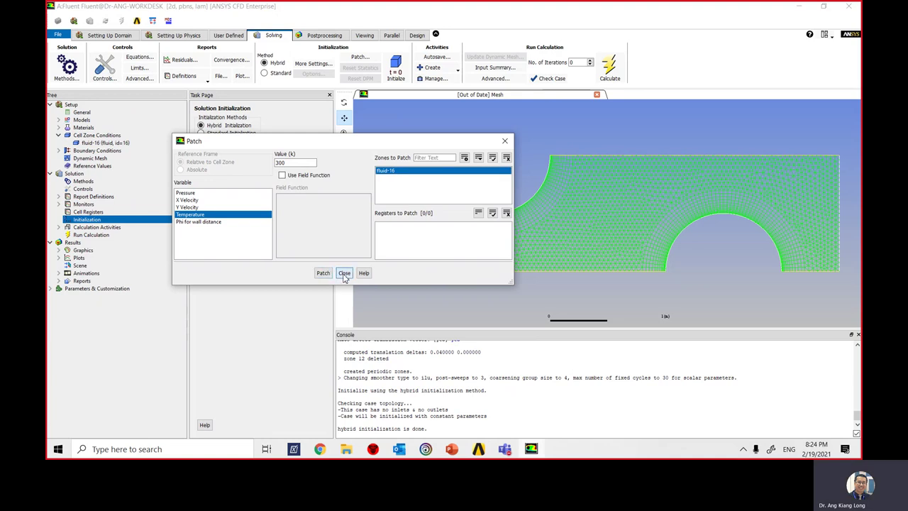
pyautogui.click(344, 273)
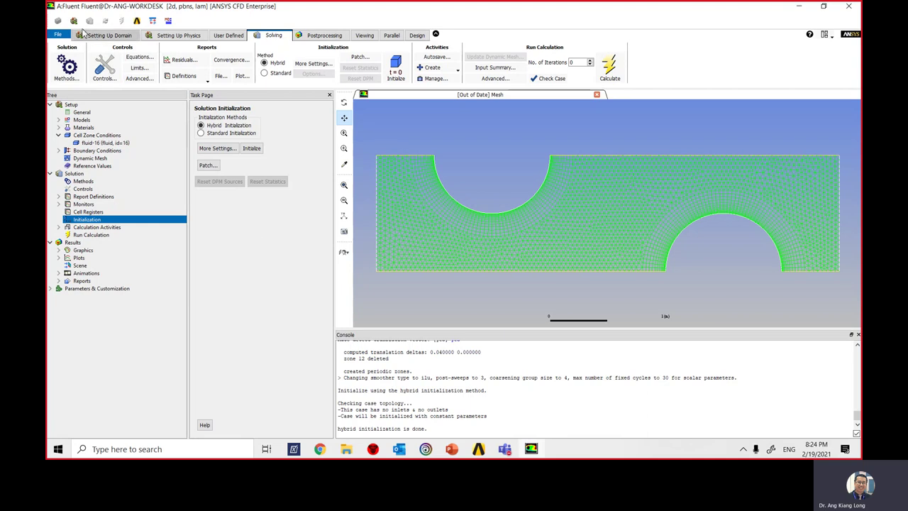
# Export the case as tubebank into the ANSYS workbench exercise folder, overwriting tubebank.cas.gz
pyautogui.click(58, 34)
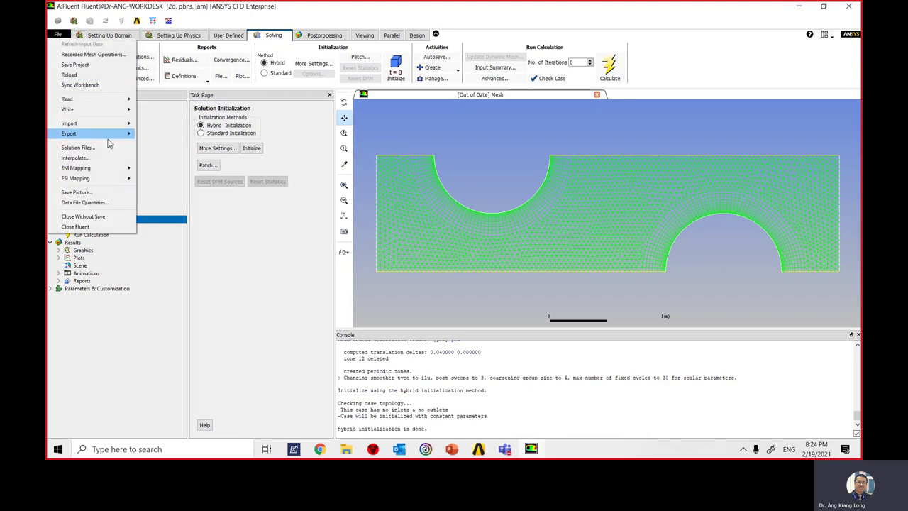
pyautogui.moveTo(113, 135)
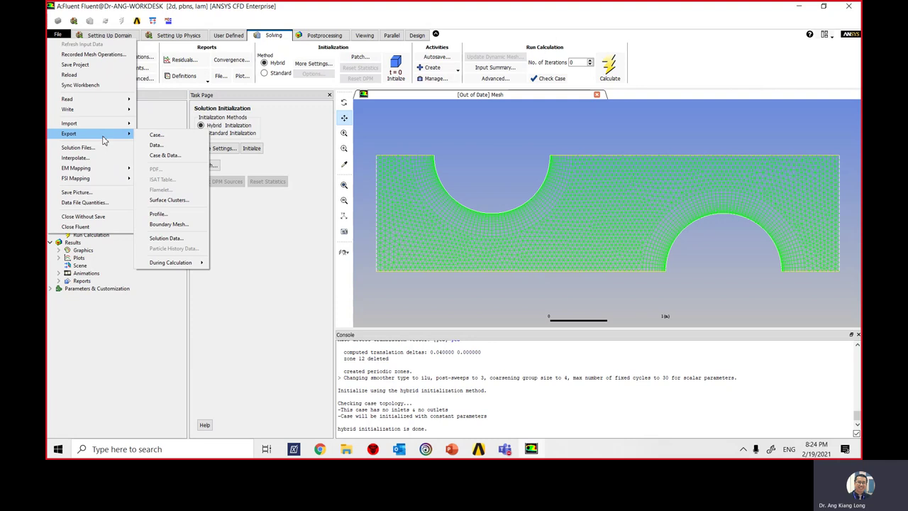
pyautogui.click(157, 135)
pyautogui.click(436, 146)
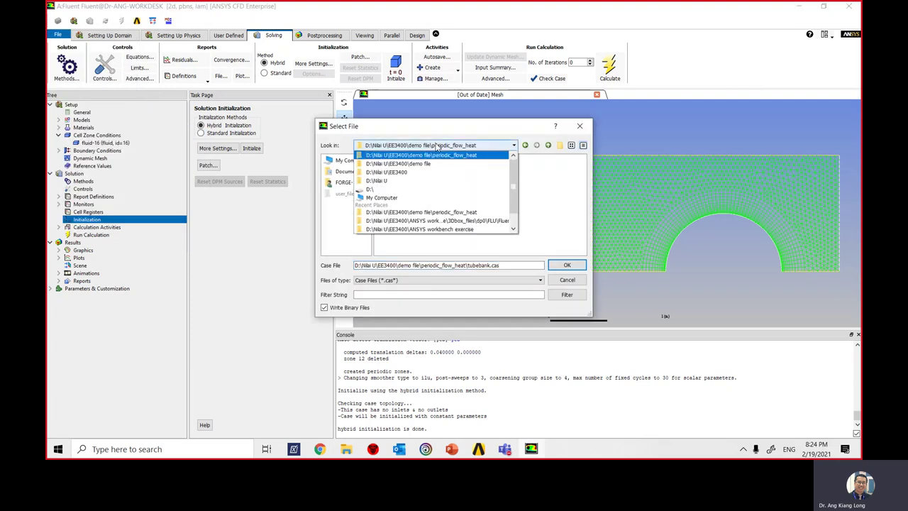
pyautogui.click(423, 174)
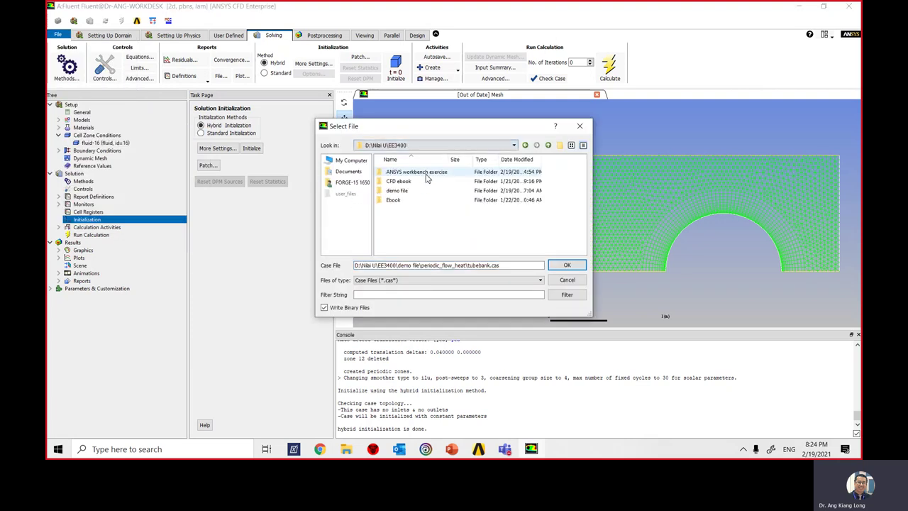
pyautogui.doubleClick(425, 174)
pyautogui.moveTo(500, 265); pyautogui.dragTo(355, 265)
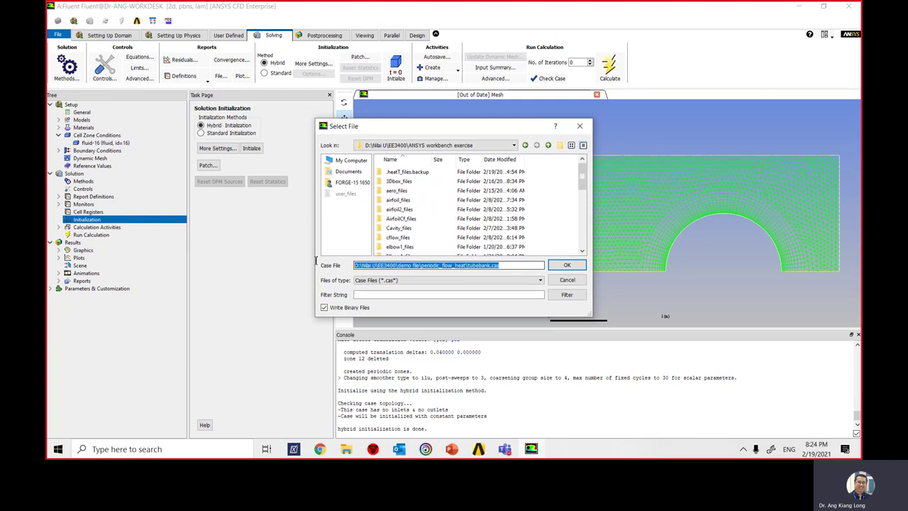
pyautogui.write('tube')
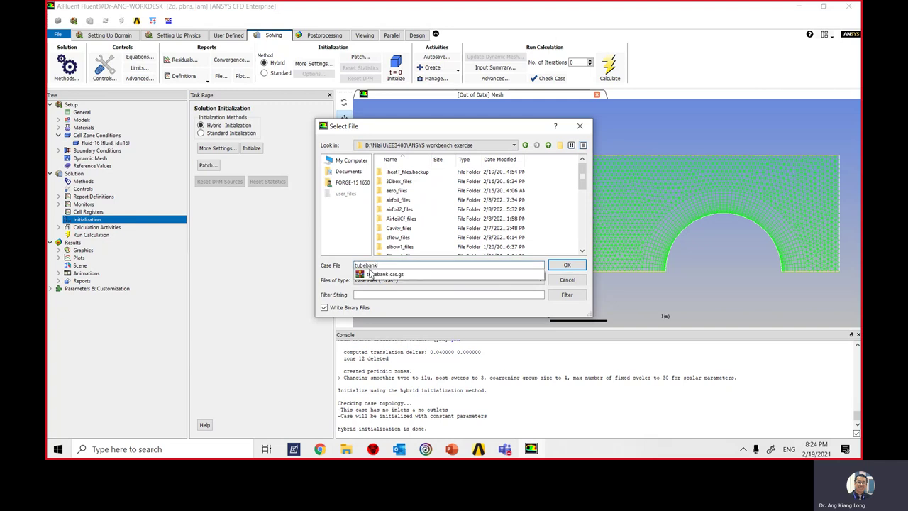
pyautogui.write('bank.cas.gz')
pyautogui.click(566, 267)
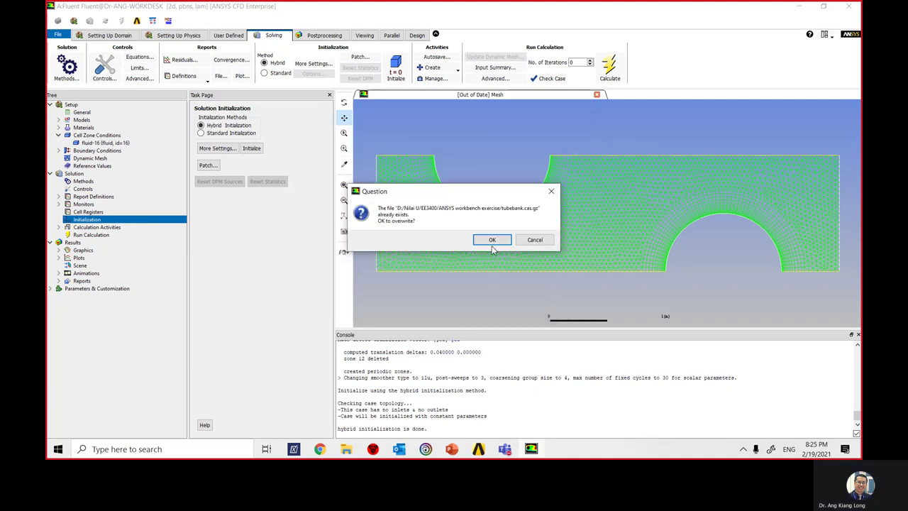
pyautogui.click(492, 239)
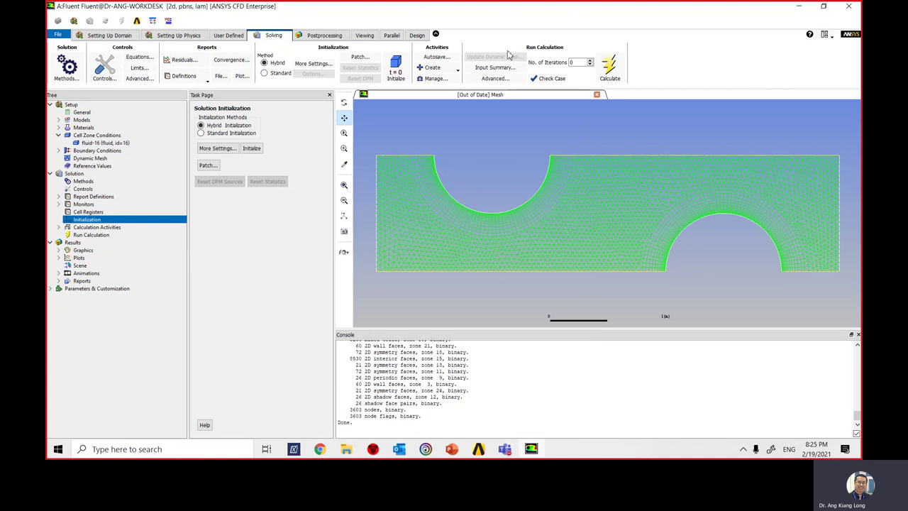
# Calculate with 350 iterations; the solution converges at iteration 113
pyautogui.click(495, 78)
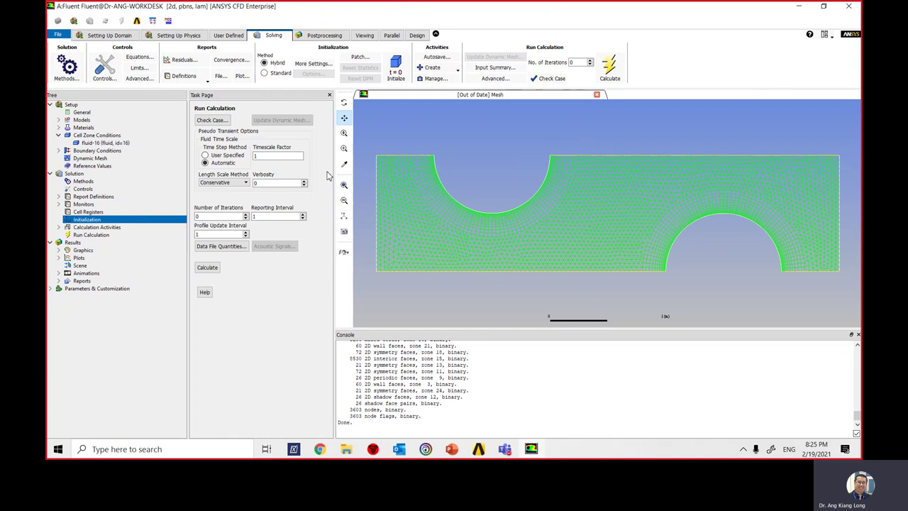
pyautogui.click(207, 216)
pyautogui.press('BackSpace')
pyautogui.write('35')
pyautogui.click(207, 268)
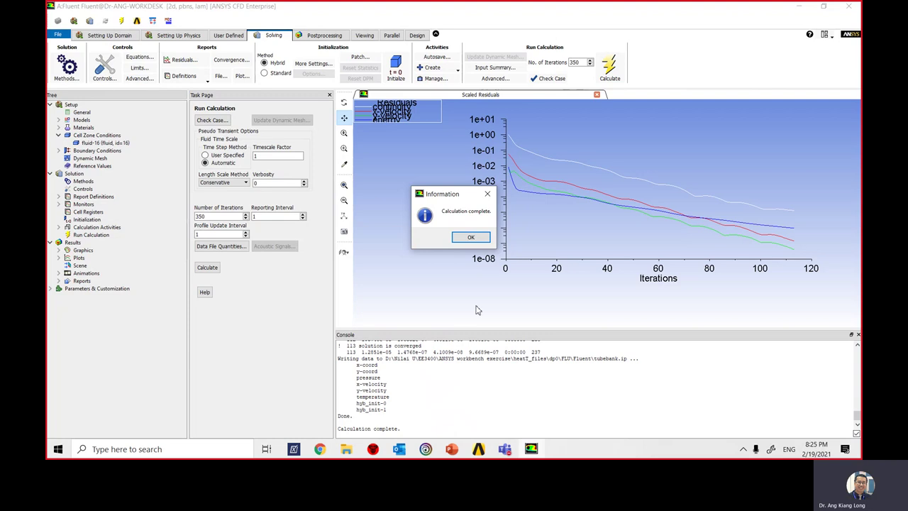
pyautogui.scroll(2, 419, 388)
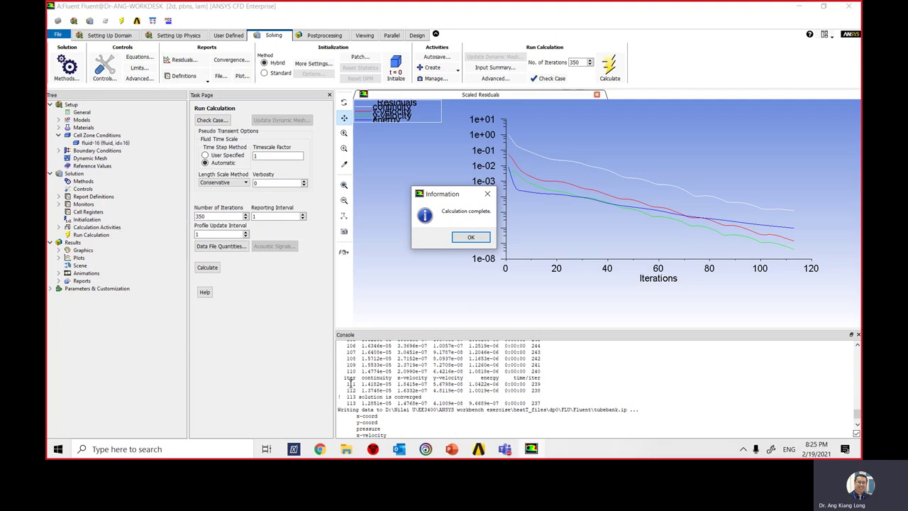
pyautogui.moveTo(347, 397); pyautogui.dragTo(429, 398)
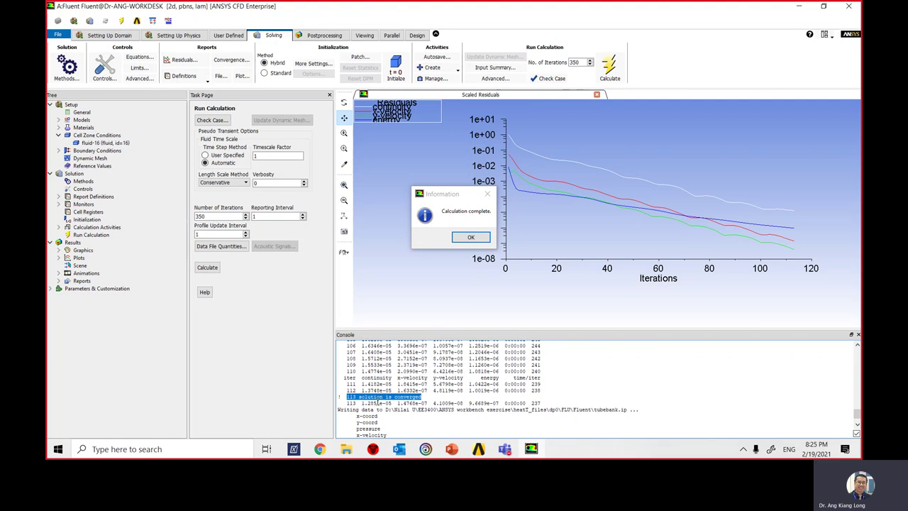
pyautogui.click(469, 237)
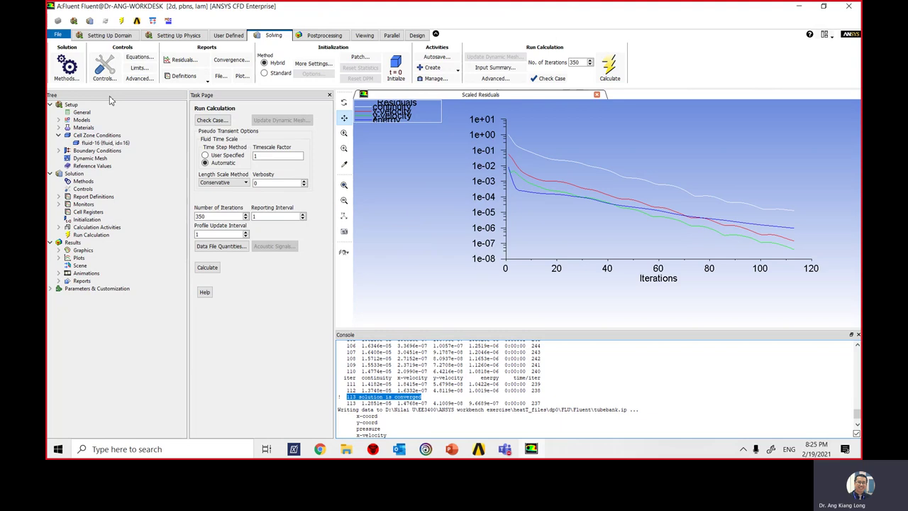
# Export case and data as tubebank.cas.gz in ANSYS workbench exercise, overwriting the old files
pyautogui.click(60, 37)
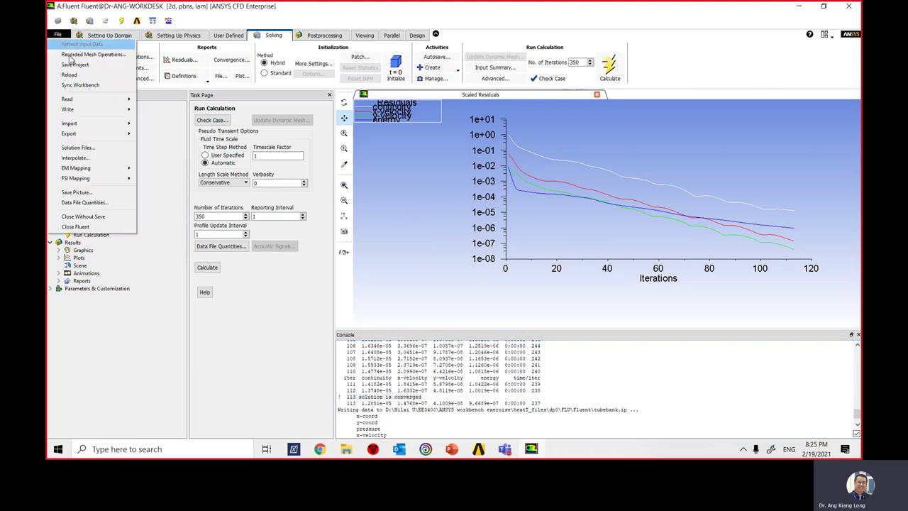
pyautogui.moveTo(103, 128)
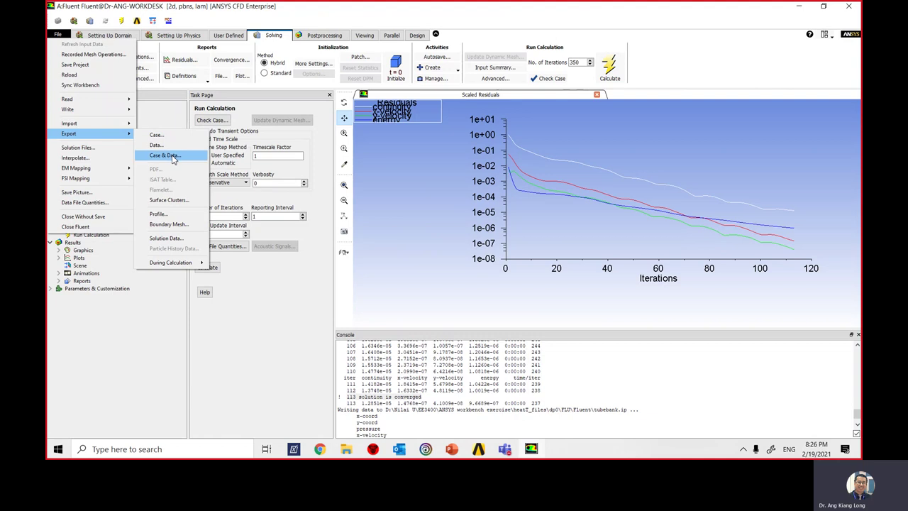
pyautogui.click(157, 146)
pyautogui.click(482, 145)
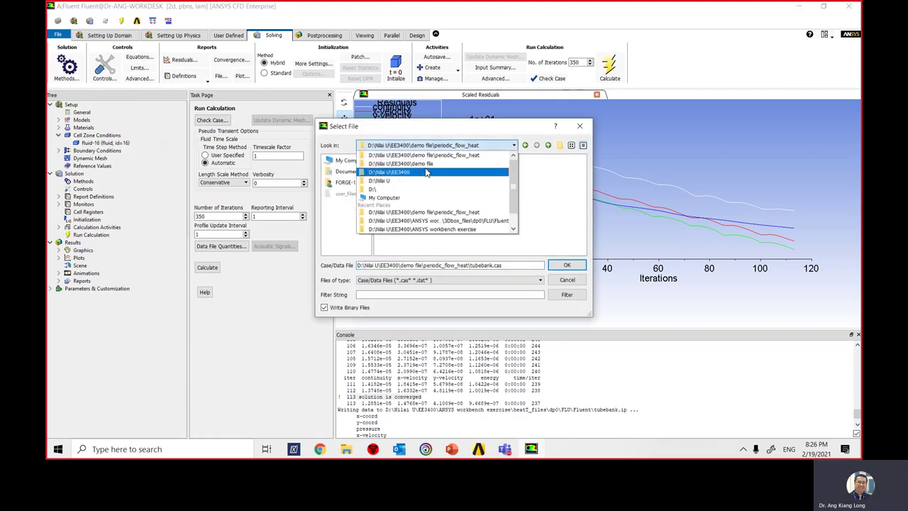
pyautogui.click(428, 171)
pyautogui.doubleClick(428, 175)
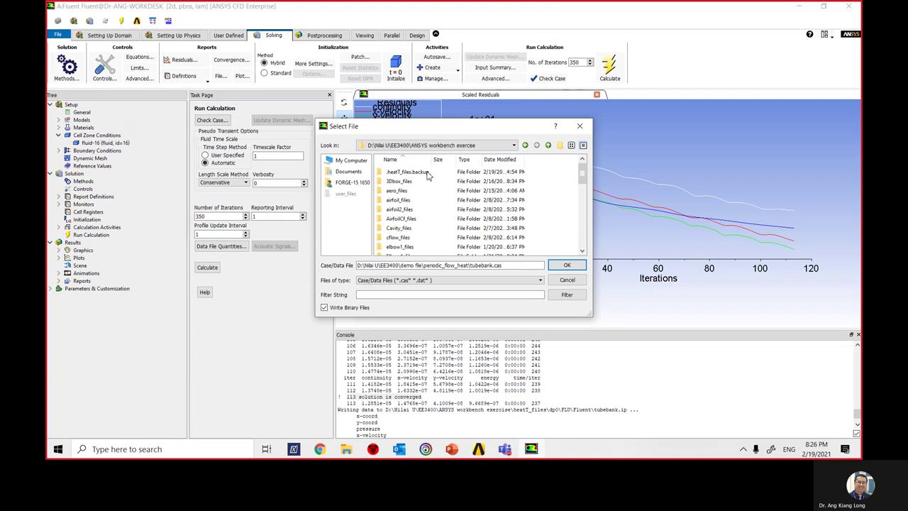
pyautogui.moveTo(509, 265); pyautogui.dragTo(321, 253)
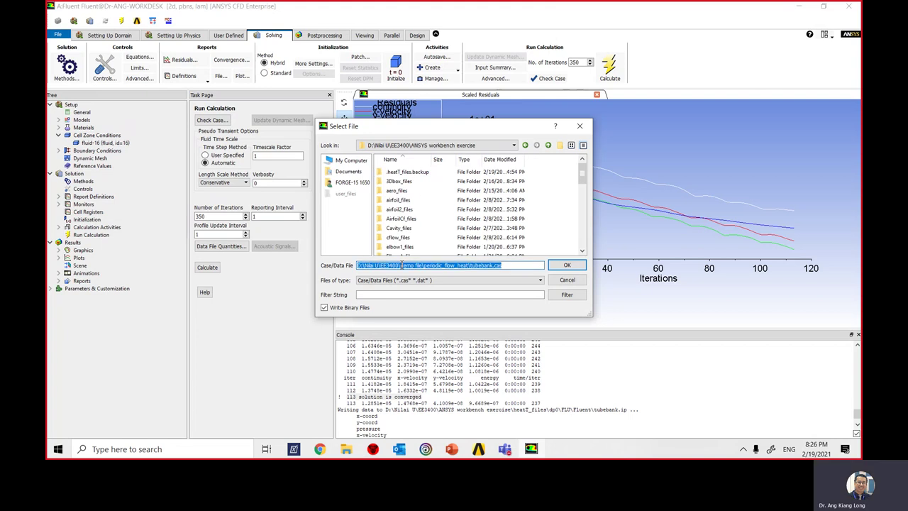
pyautogui.write('tu')
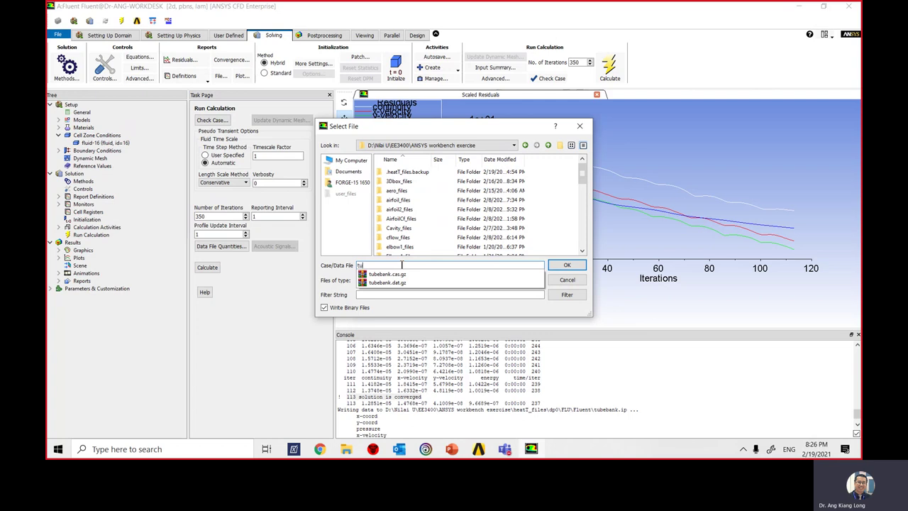
pyautogui.write('bebank.cass')
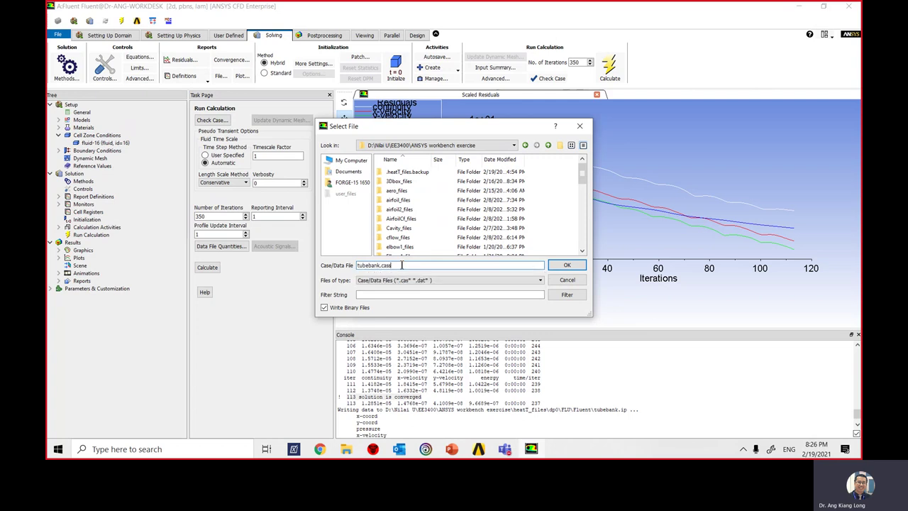
pyautogui.press('BackSpace')
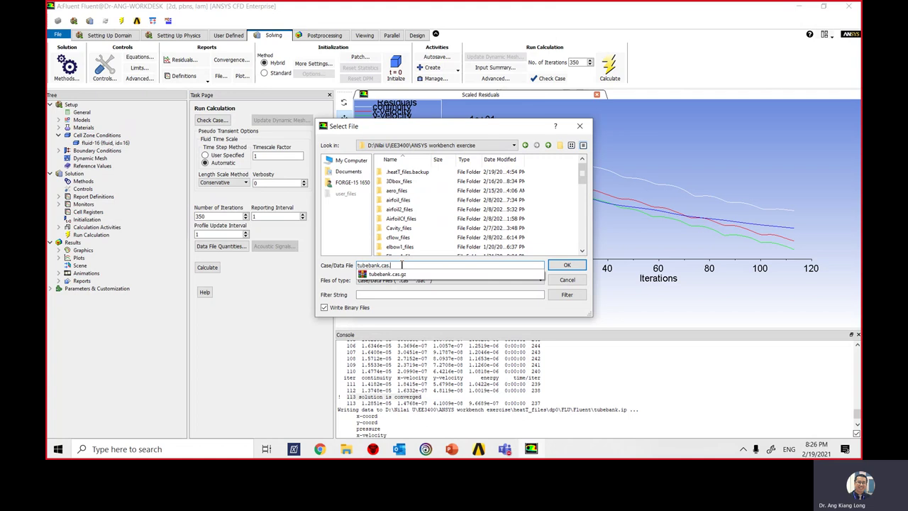
pyautogui.write('.gz')
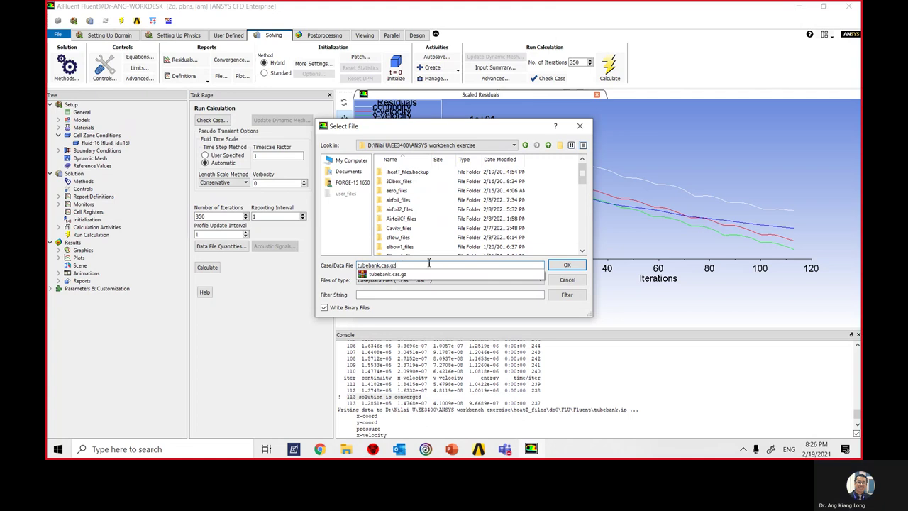
pyautogui.click(567, 265)
pyautogui.click(567, 265)
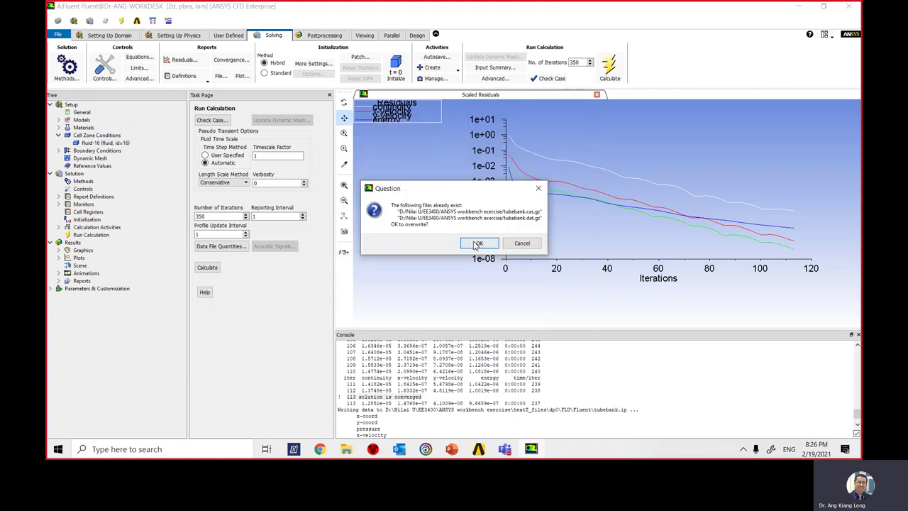
pyautogui.click(479, 243)
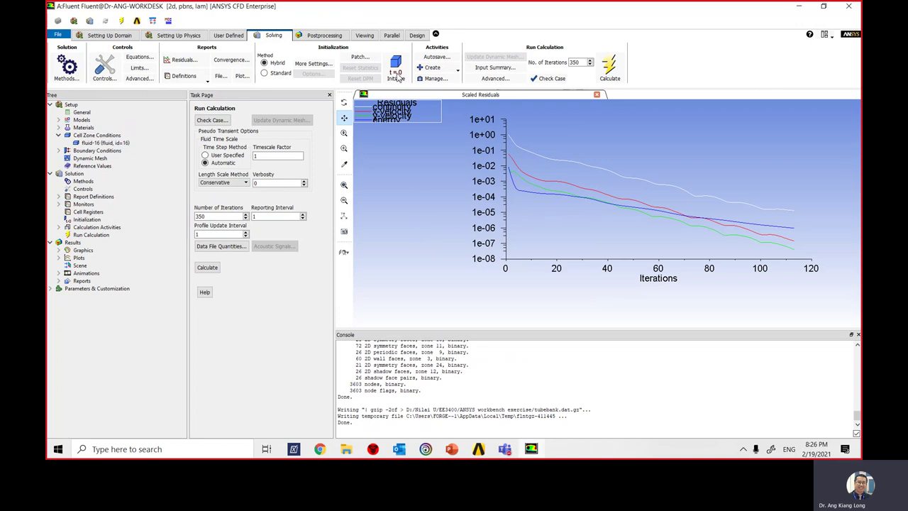
# Display filled static pressure contours from the Postprocessing contour settings
pyautogui.click(325, 36)
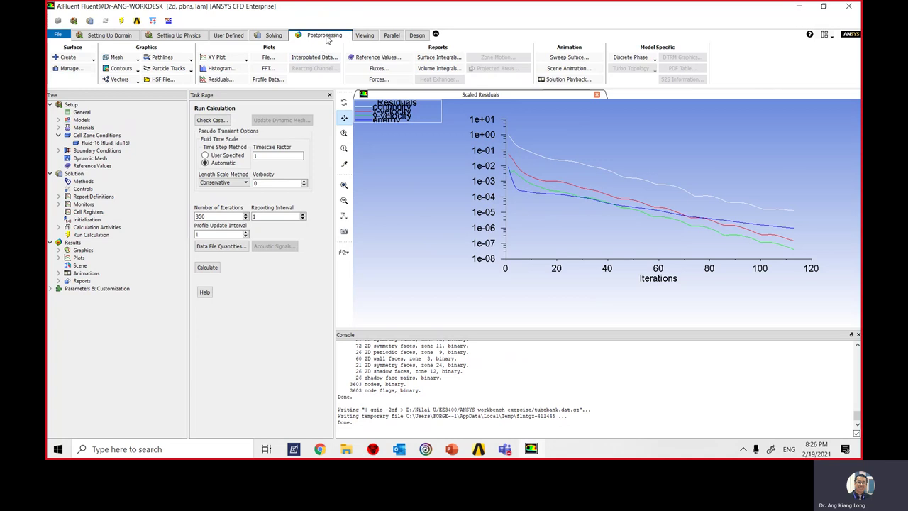
pyautogui.click(134, 70)
pyautogui.click(129, 81)
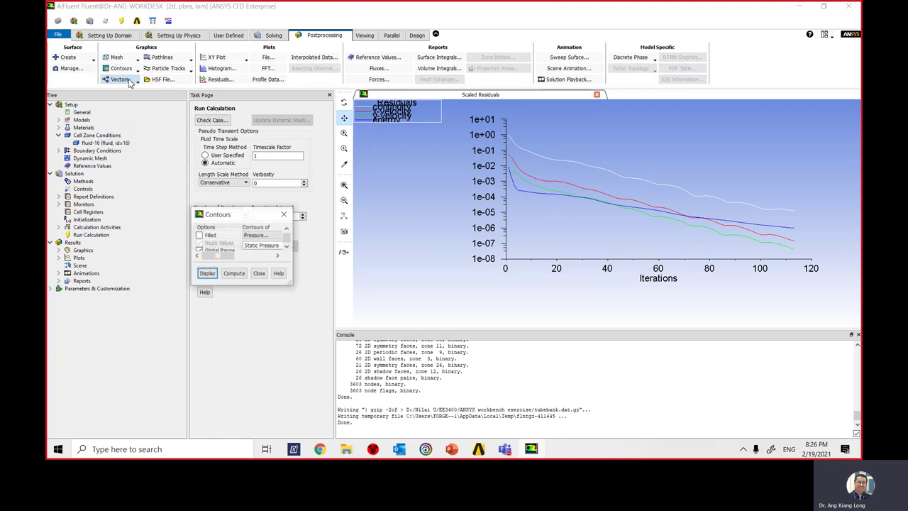
pyautogui.moveTo(290, 205); pyautogui.dragTo(398, 128)
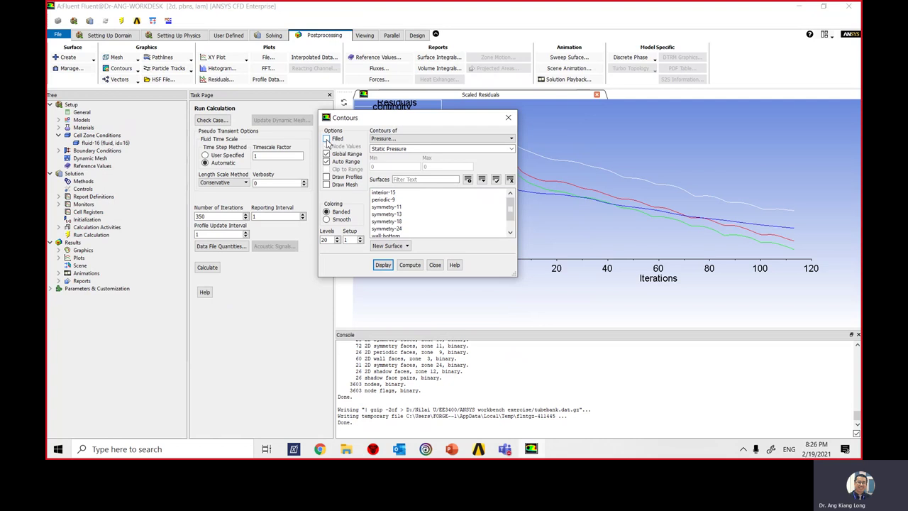
pyautogui.click(327, 142)
pyautogui.moveTo(437, 121); pyautogui.dragTo(331, 119)
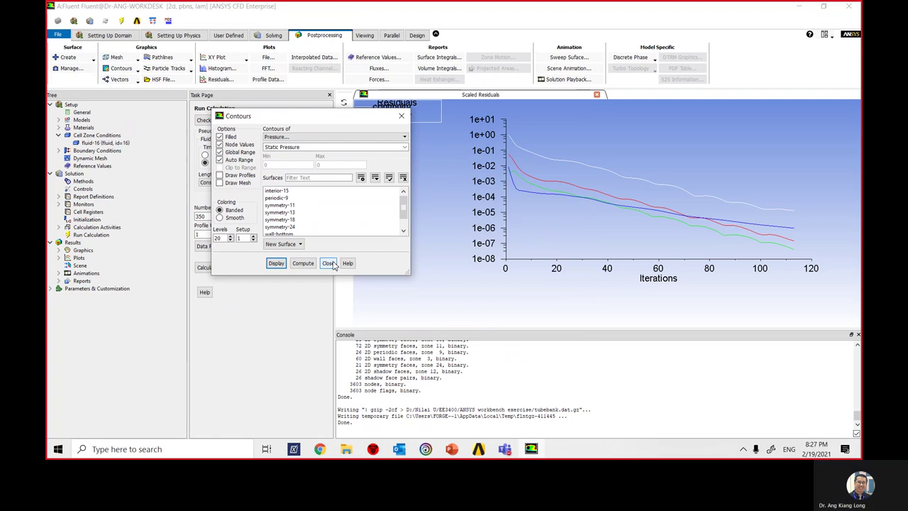
pyautogui.click(276, 263)
pyautogui.moveTo(341, 124); pyautogui.dragTo(253, 109)
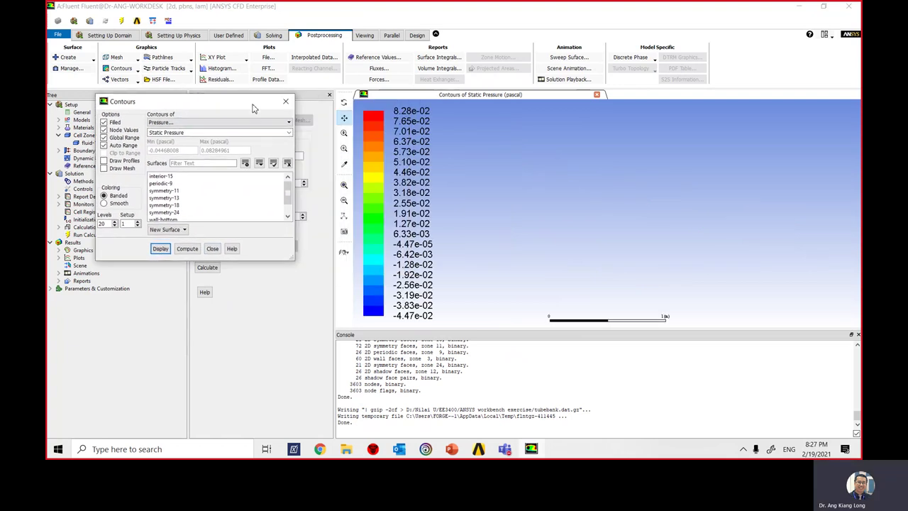
# Fit the pressure plot to the window, zoom out, pan it right, and zoom back in
pyautogui.click(345, 187)
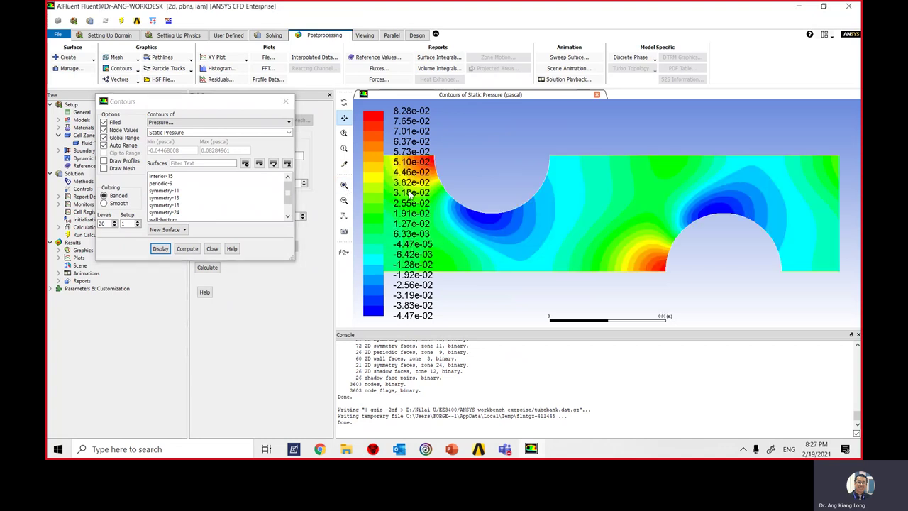
pyautogui.scroll(-2, 506, 207)
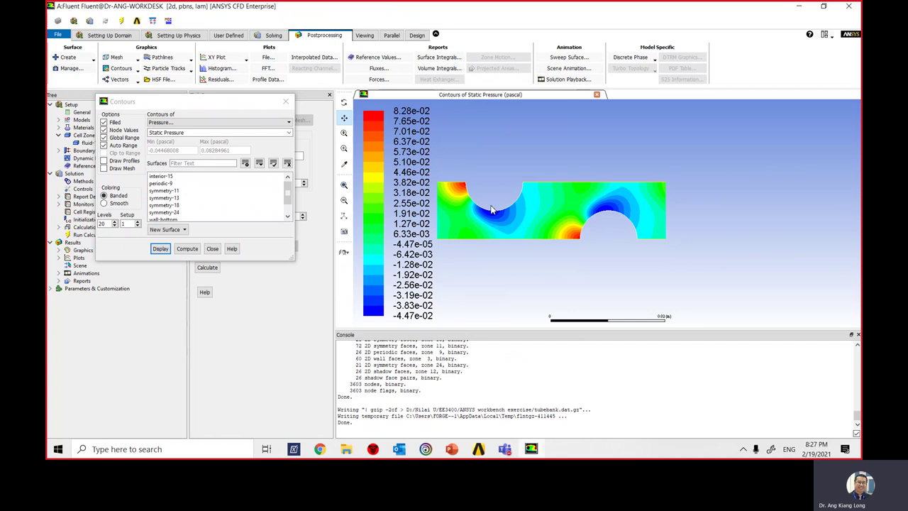
pyautogui.moveTo(478, 193); pyautogui.dragTo(537, 200)
pyautogui.scroll(2, 537, 199)
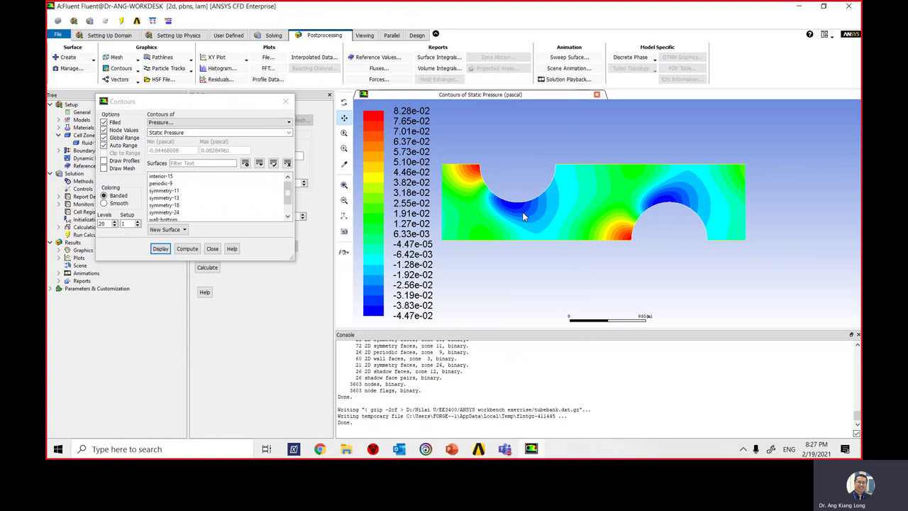
# Close the contour settings and probe two points on the pressure plot
pyautogui.click(212, 248)
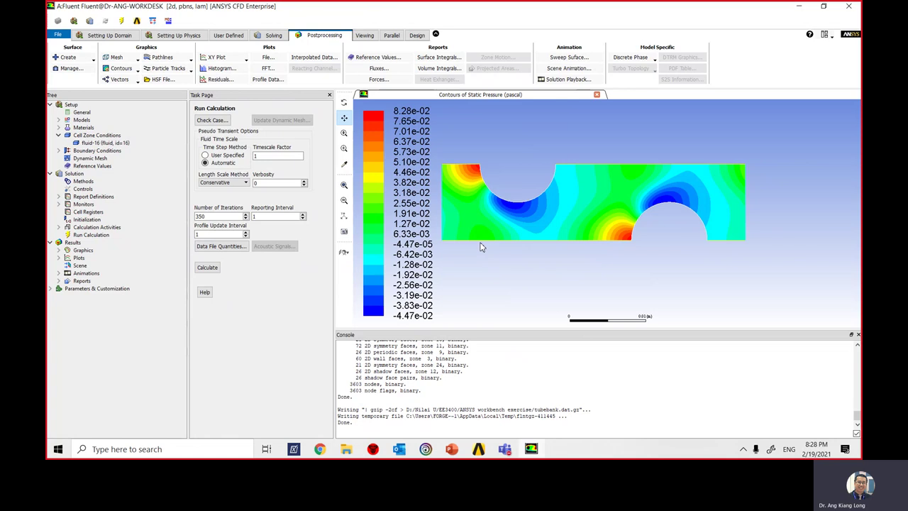
pyautogui.click(527, 148)
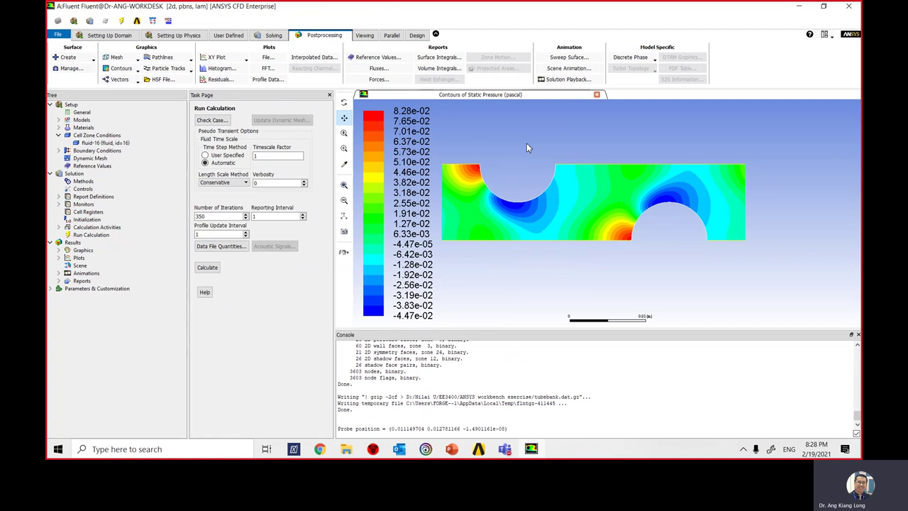
pyautogui.click(508, 144)
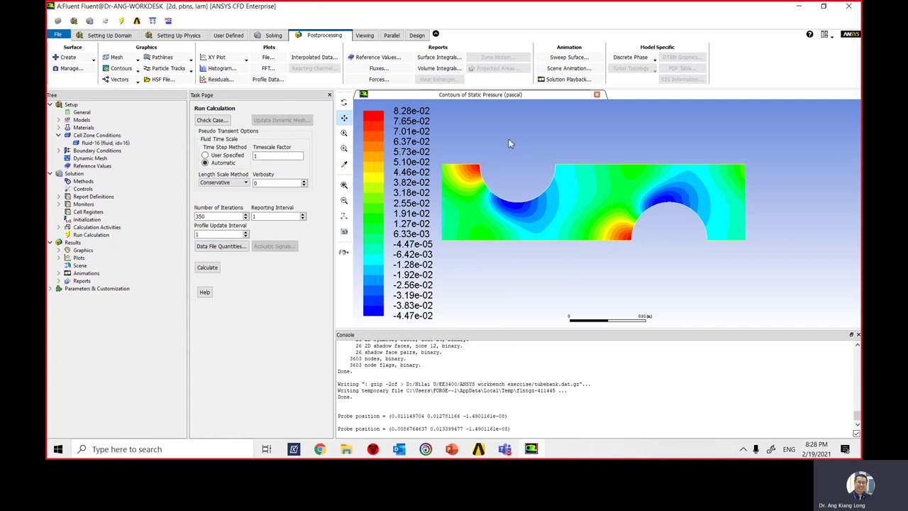
# Open the Save Picture file browser, cancel without saving, and switch to the Viewing tools
pyautogui.click(344, 233)
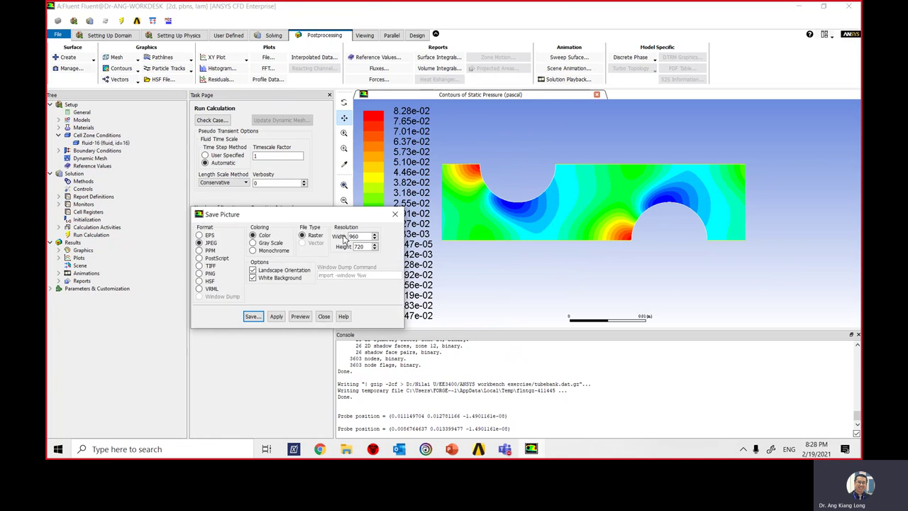
pyautogui.click(254, 317)
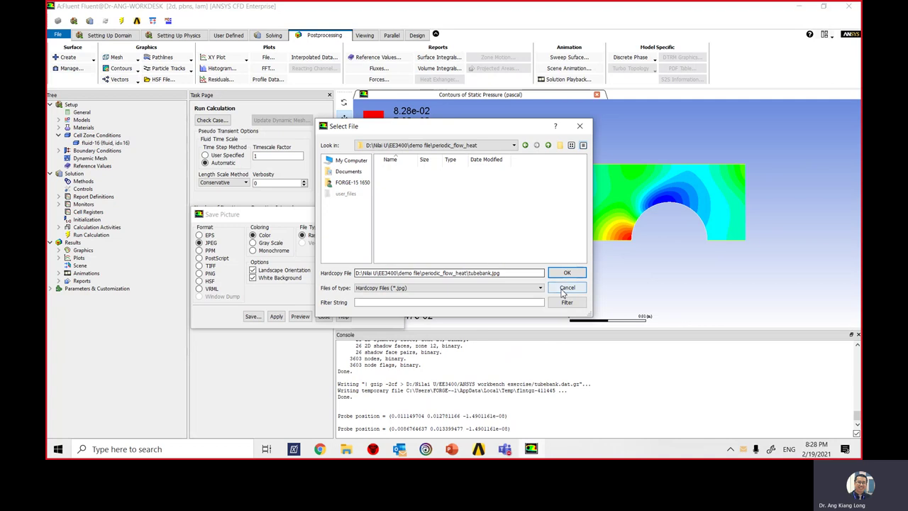
pyautogui.click(567, 273)
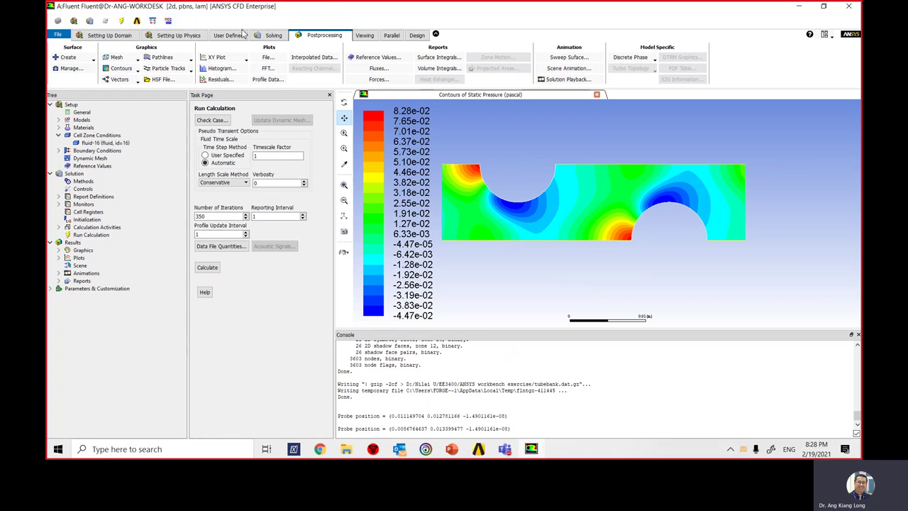
pyautogui.click(362, 37)
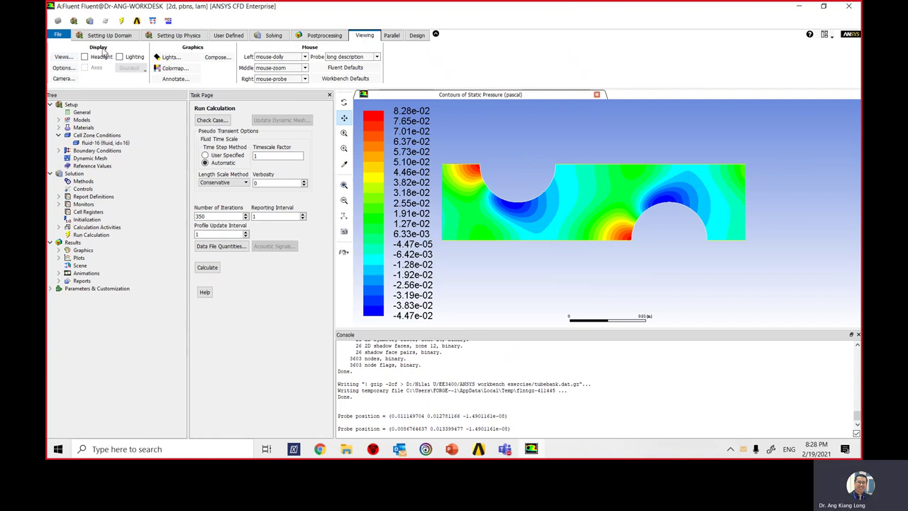
# Select symmetry-18, -13, -11 and -24 as mirror planes and apply
pyautogui.click(63, 56)
pyautogui.moveTo(311, 227); pyautogui.dragTo(348, 132)
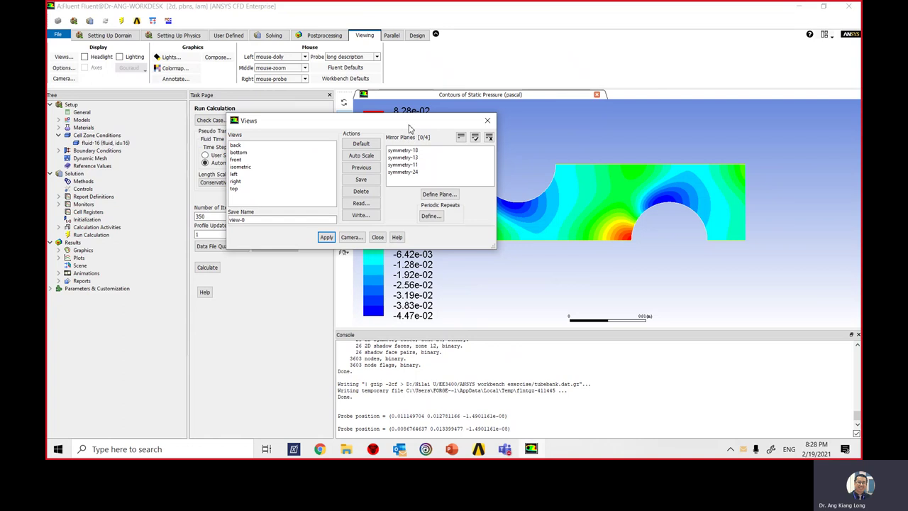
pyautogui.moveTo(410, 124); pyautogui.dragTo(322, 127)
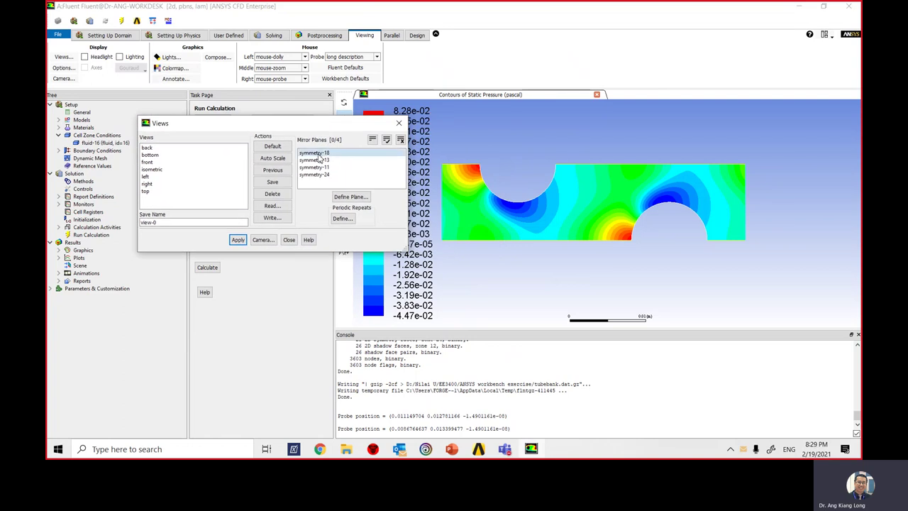
pyautogui.click(318, 154)
pyautogui.click(321, 161)
pyautogui.click(324, 167)
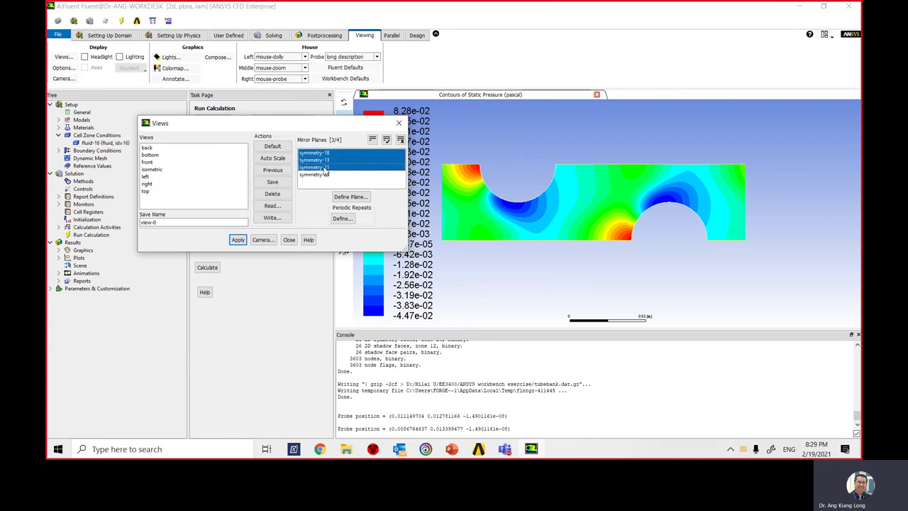
pyautogui.click(325, 175)
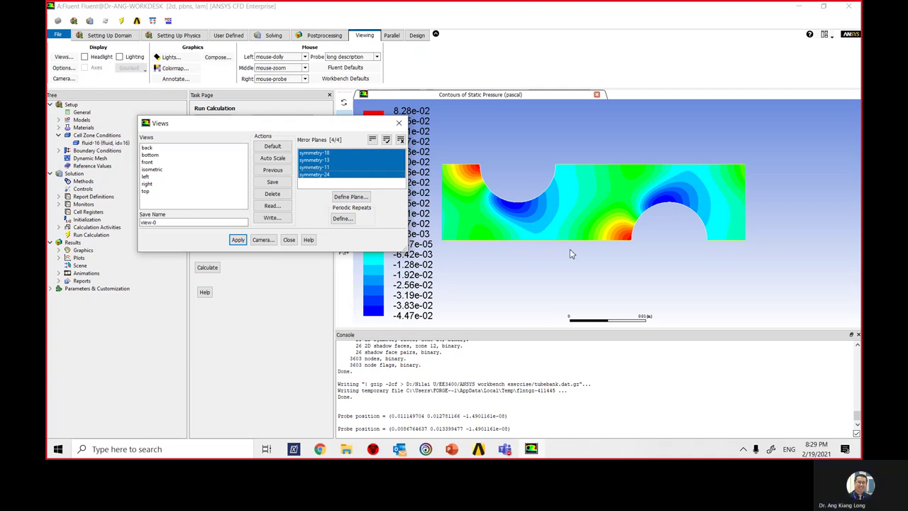
pyautogui.click(238, 241)
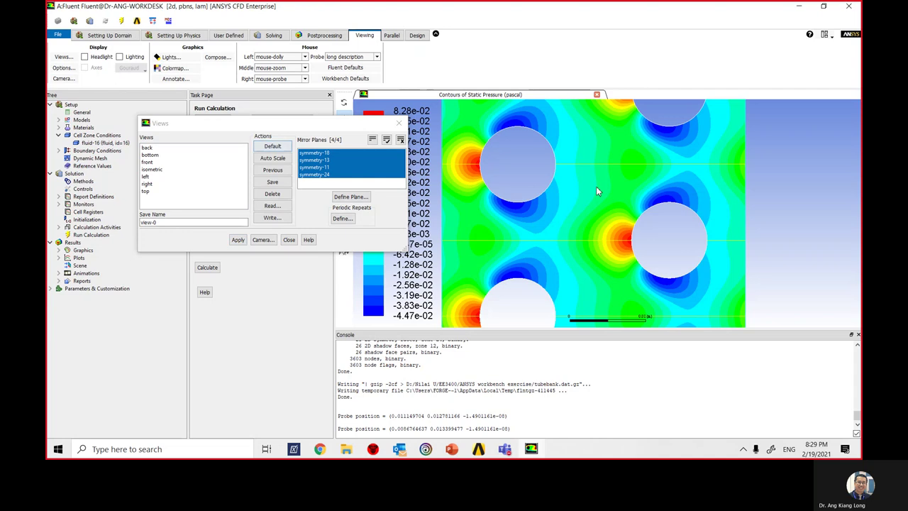
# Close Views, fit the mirrored tube bank to the window, and return to Postprocessing
pyautogui.moveTo(334, 131); pyautogui.dragTo(263, 126)
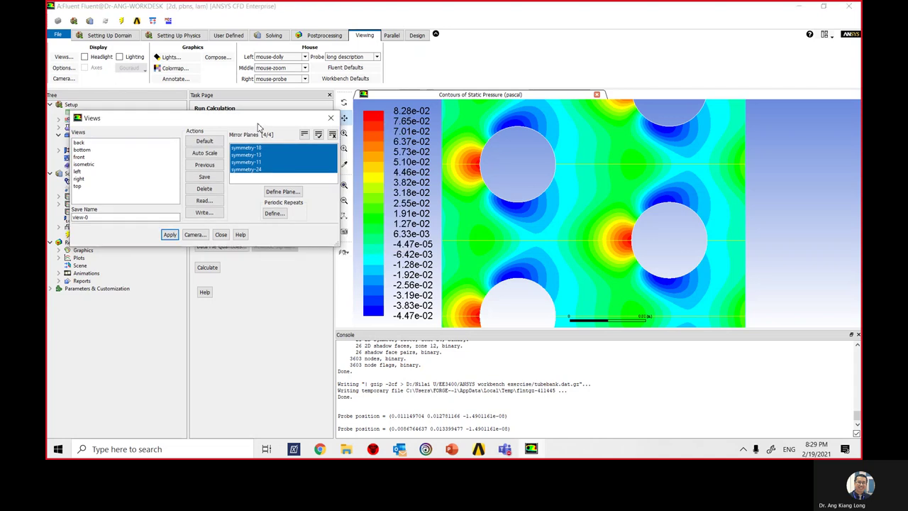
pyautogui.click(218, 234)
pyautogui.click(344, 184)
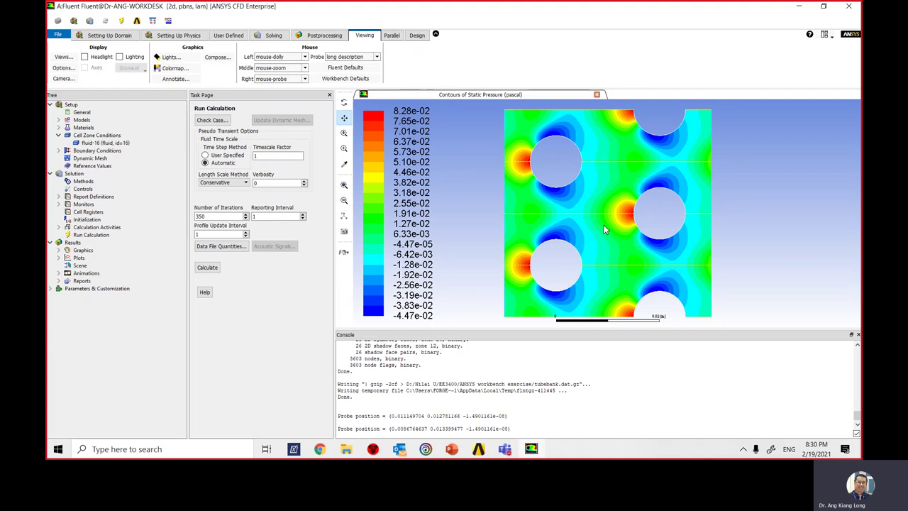
pyautogui.scroll(-1, 604, 229)
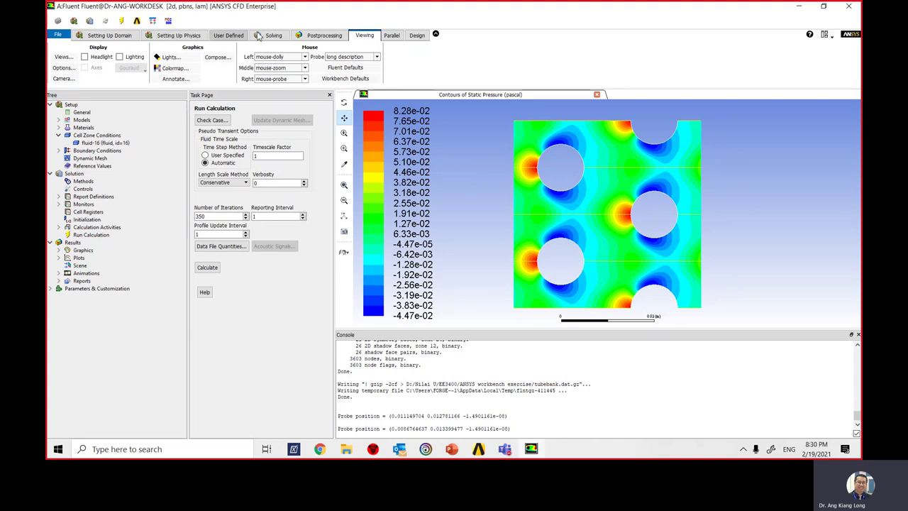
pyautogui.click(323, 35)
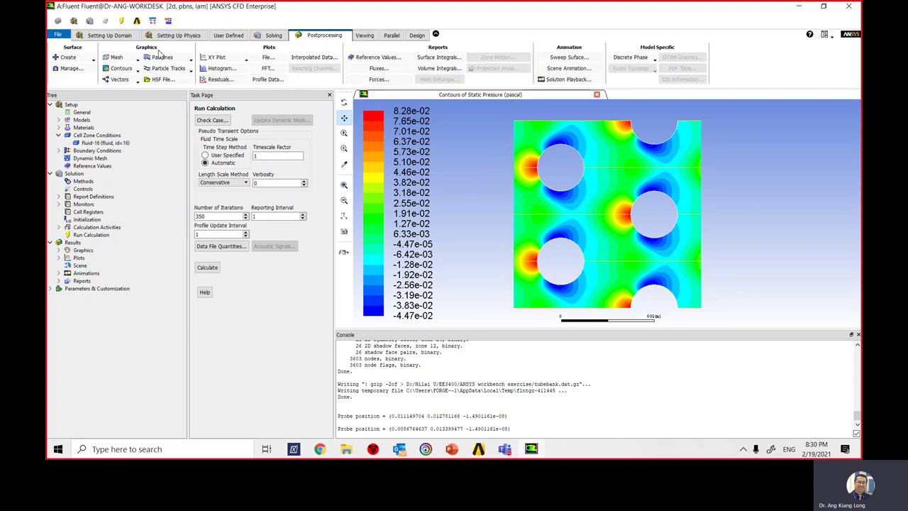
# Switch the contour plot to Temperature / Static Temperature and display it (277–400 K)
pyautogui.click(137, 70)
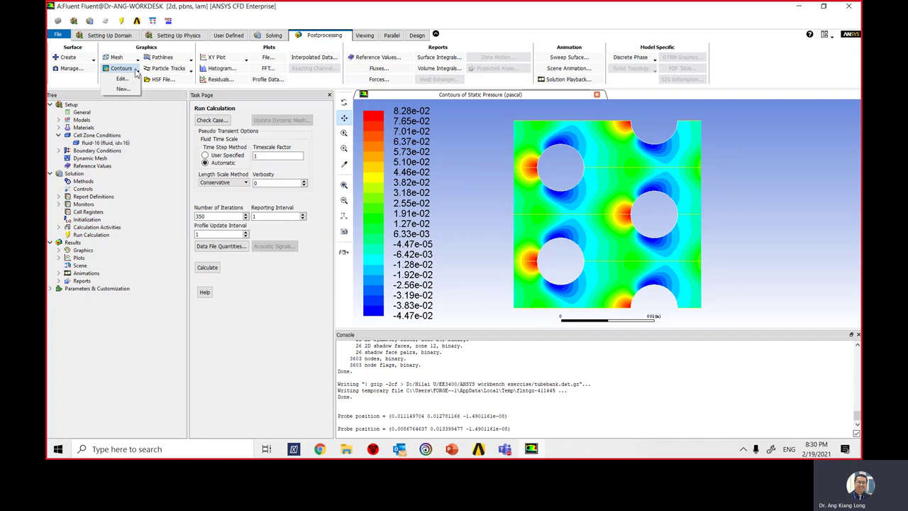
pyautogui.click(122, 79)
pyautogui.moveTo(201, 101); pyautogui.dragTo(213, 100)
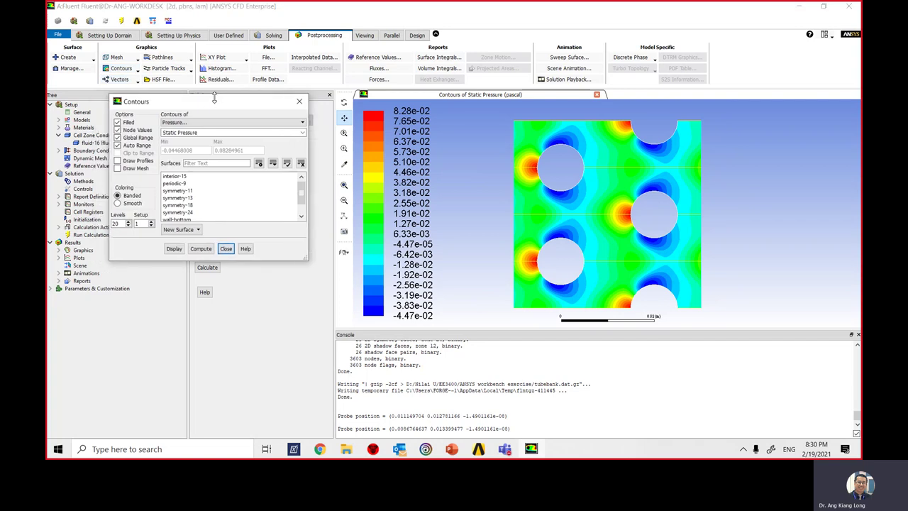
pyautogui.click(190, 124)
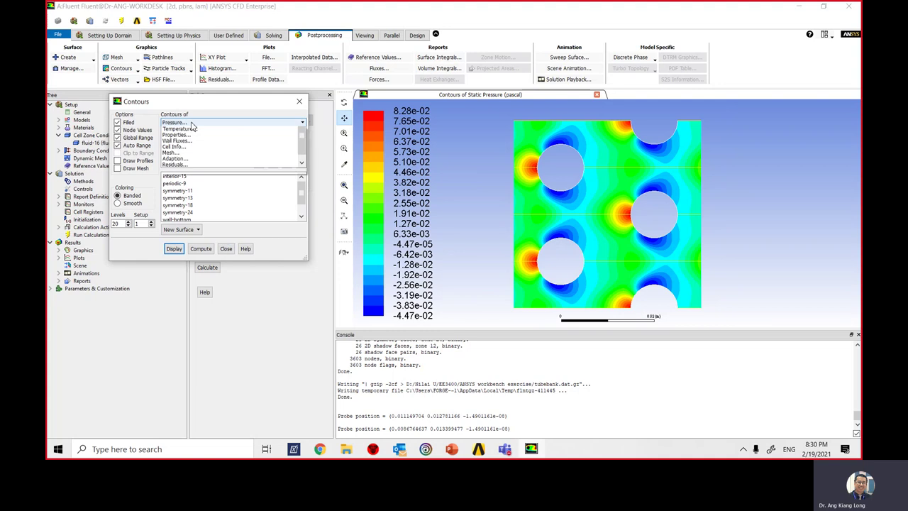
pyautogui.click(178, 129)
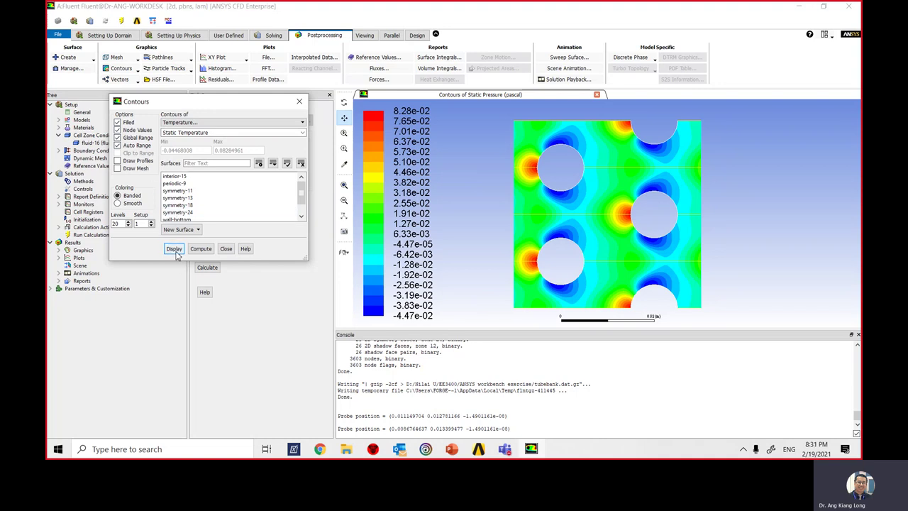
pyautogui.click(175, 251)
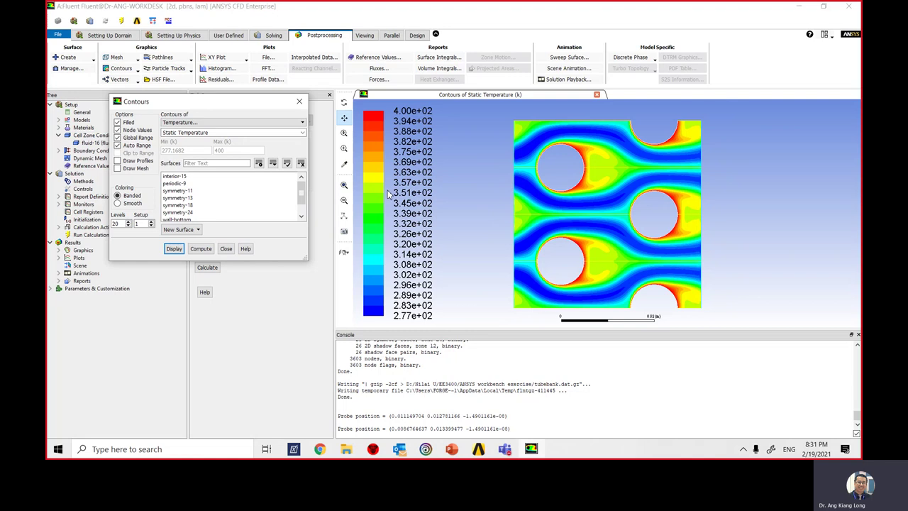
# Close the Contours dialog and zoom in and out on the static temperature contours (277–400 K)
pyautogui.click(226, 249)
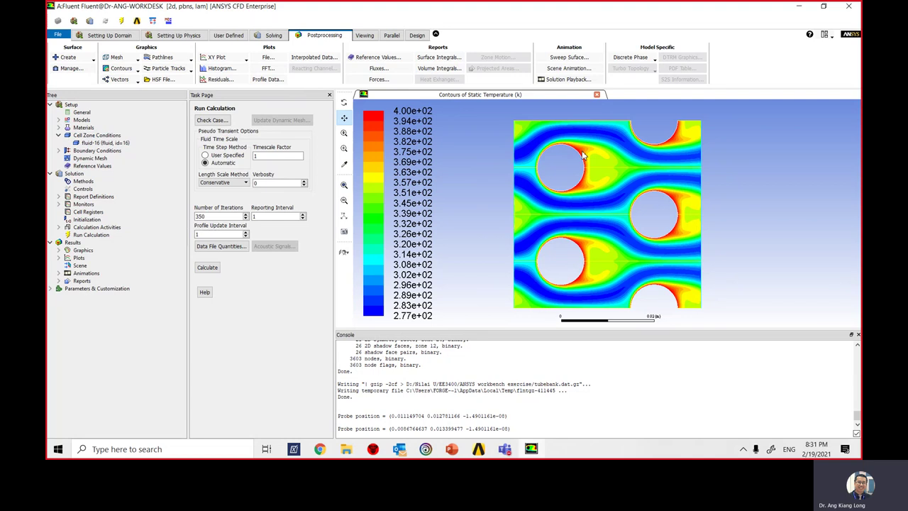
pyautogui.scroll(2, 582, 159)
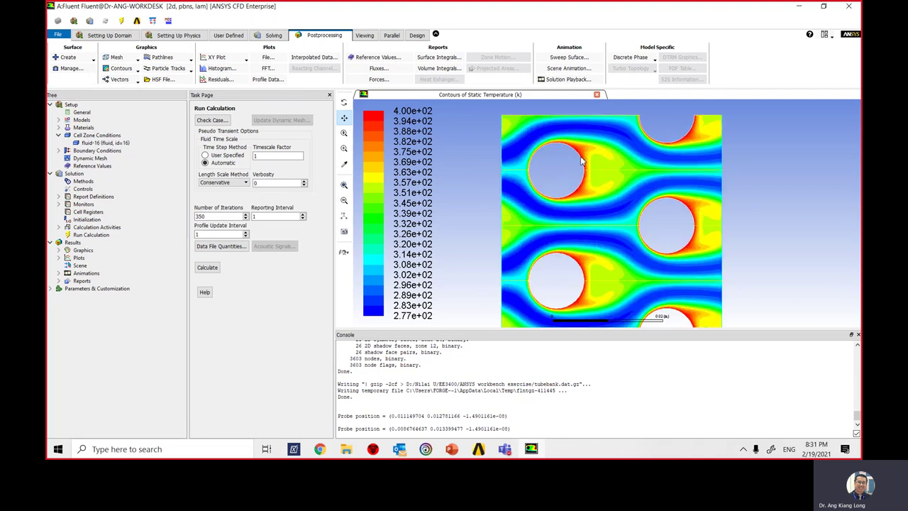
pyautogui.scroll(1, 582, 162)
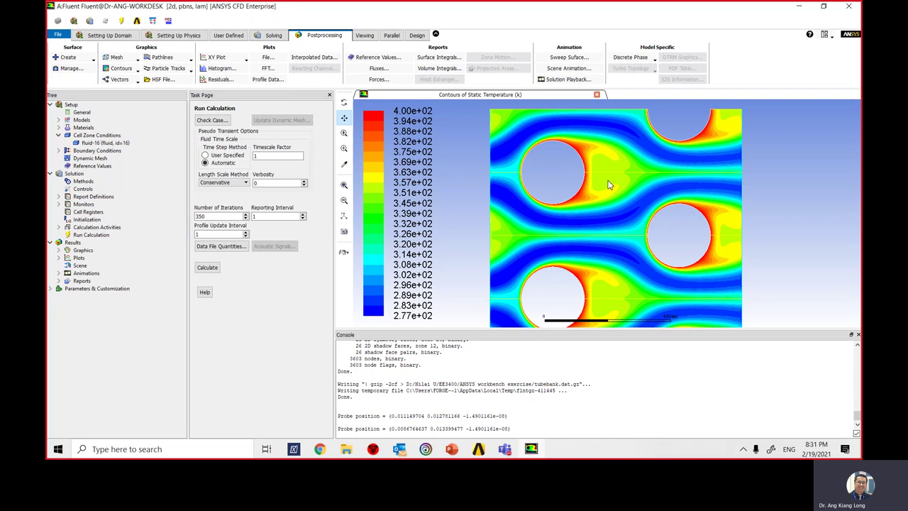
pyautogui.scroll(-3, 601, 175)
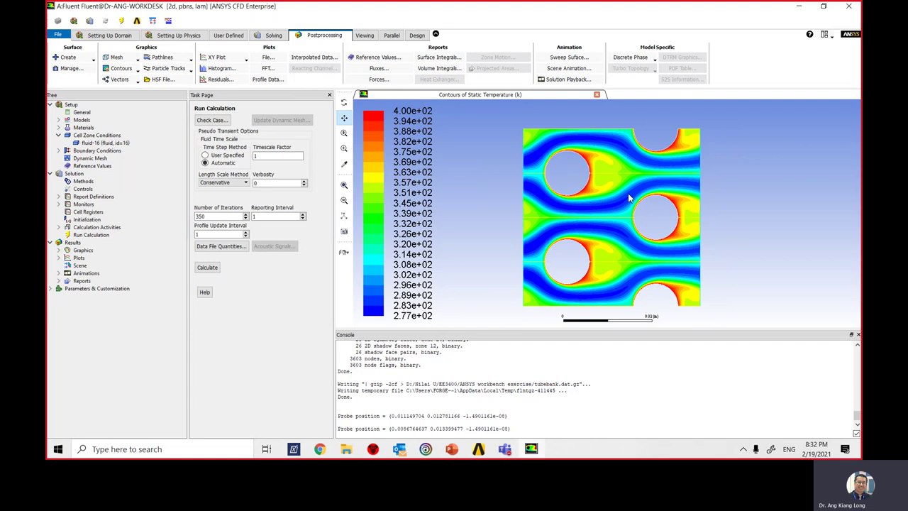
# Set the vector scale and display velocity vectors coloured by velocity magnitude
pyautogui.click(136, 81)
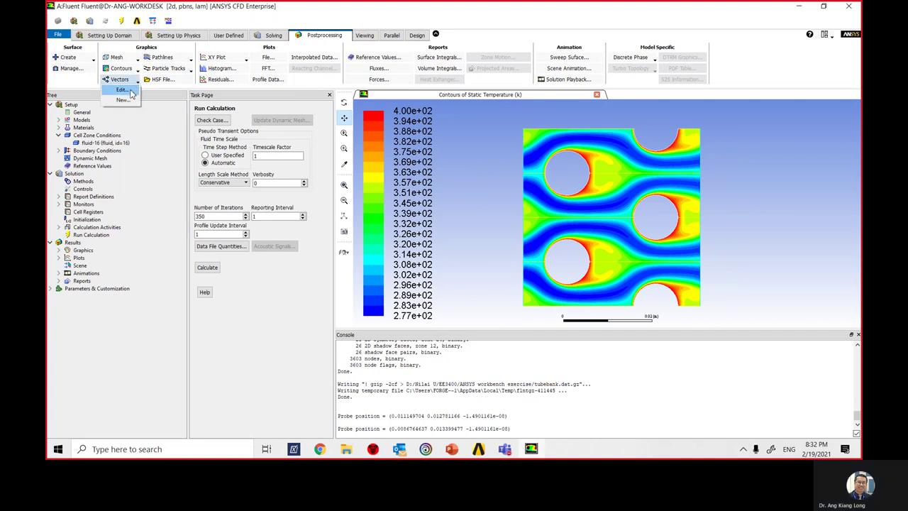
pyautogui.click(130, 94)
pyautogui.moveTo(276, 217); pyautogui.dragTo(296, 130)
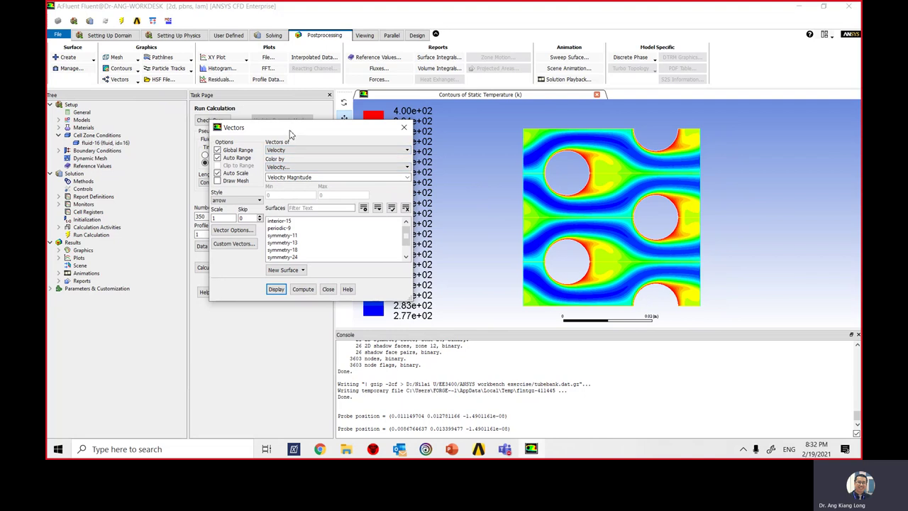
pyautogui.moveTo(291, 131); pyautogui.dragTo(225, 124)
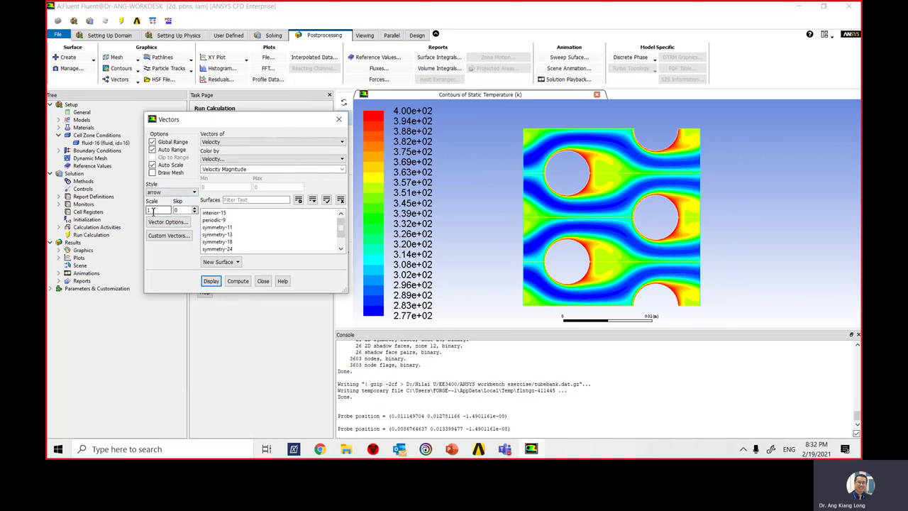
pyautogui.write('0')
pyautogui.click(210, 281)
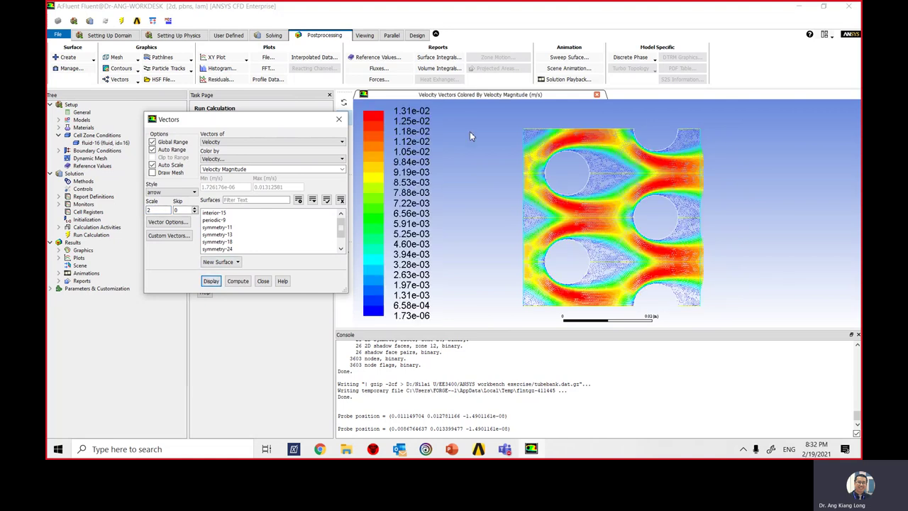
# Inspect the vector plot up close, revise the scale to 2, and zoom out to the whole domain
pyautogui.scroll(5, 567, 203)
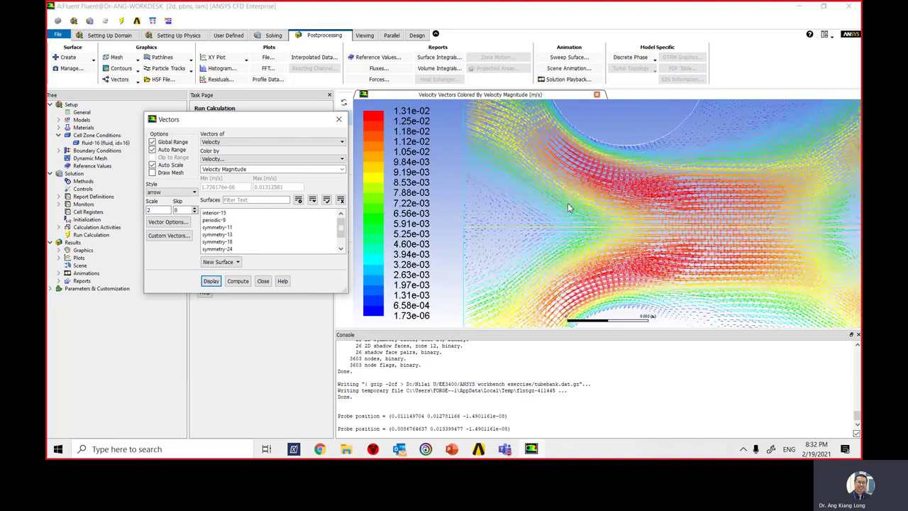
pyautogui.scroll(-5, 567, 208)
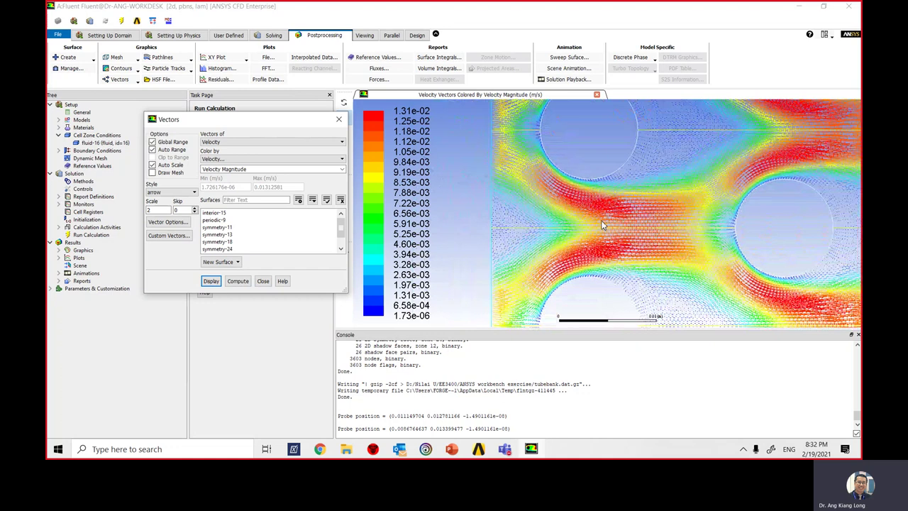
pyautogui.scroll(4, 602, 226)
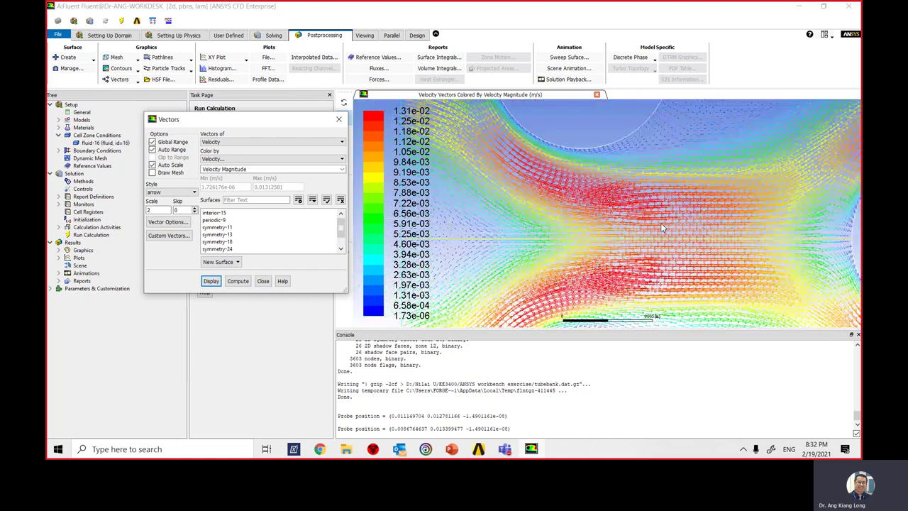
pyautogui.scroll(-3, 663, 225)
pyautogui.scroll(3, 592, 226)
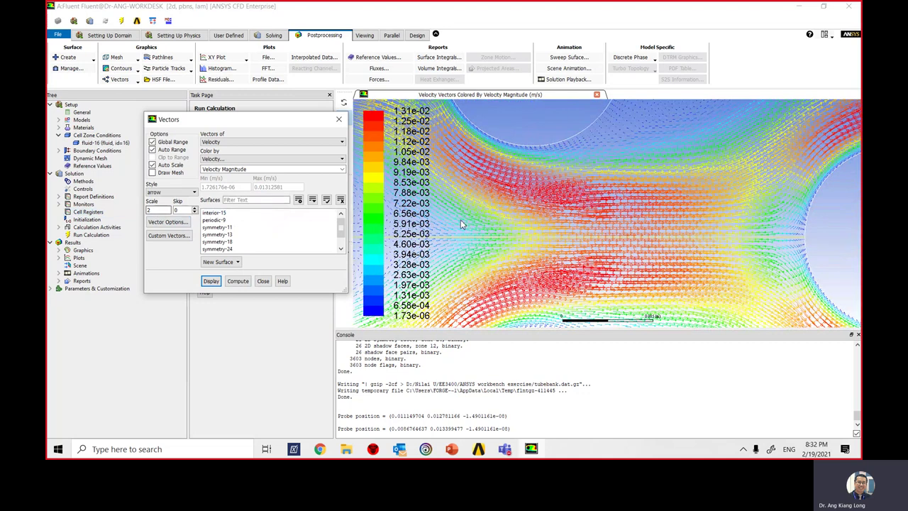
pyautogui.scroll(-3, 461, 220)
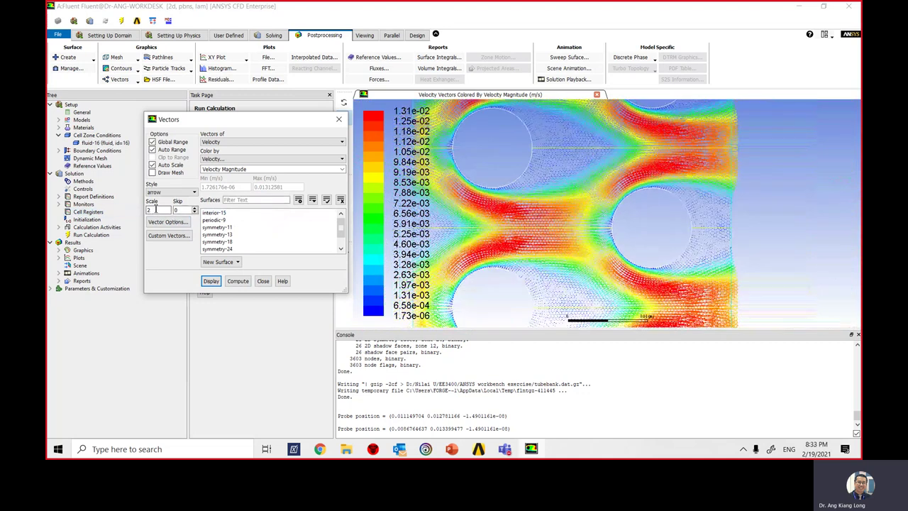
pyautogui.click(156, 209)
pyautogui.press('BackSpace')
pyautogui.moveTo(294, 122); pyautogui.dragTo(247, 123)
pyautogui.scroll(-2, 532, 227)
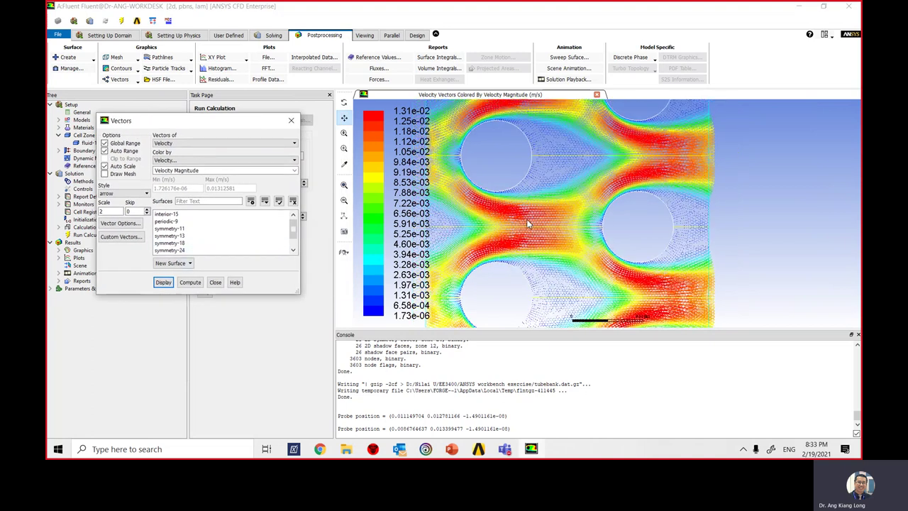
pyautogui.click(343, 186)
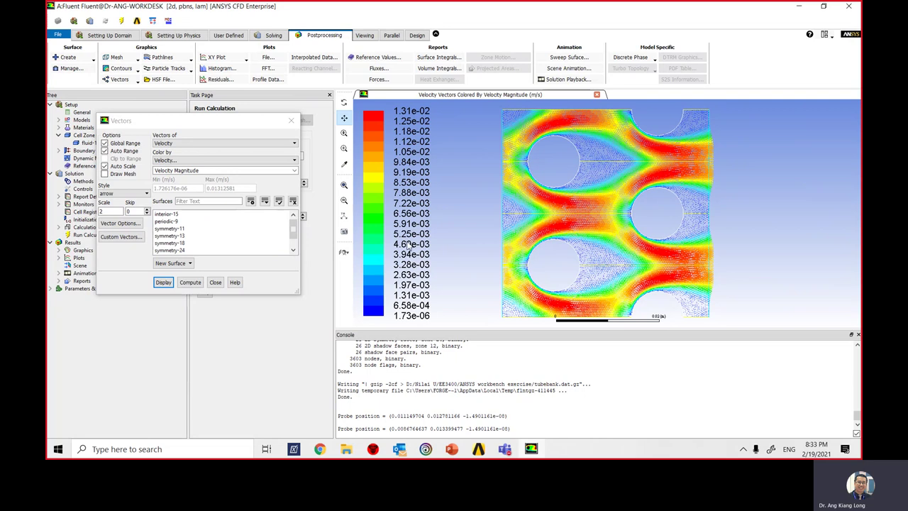
# Close the Vectors dialog and zoom in and out on the velocity vectors
pyautogui.click(215, 282)
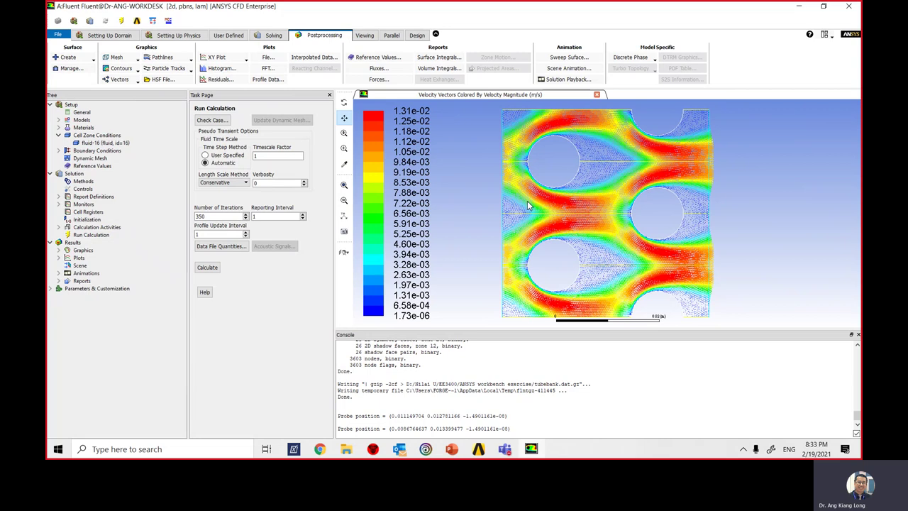
pyautogui.scroll(2, 562, 127)
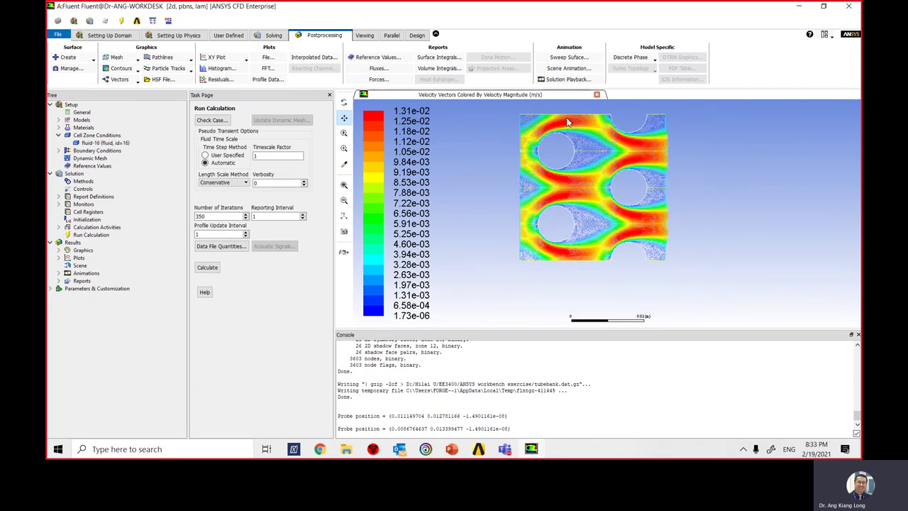
pyautogui.scroll(3, 562, 122)
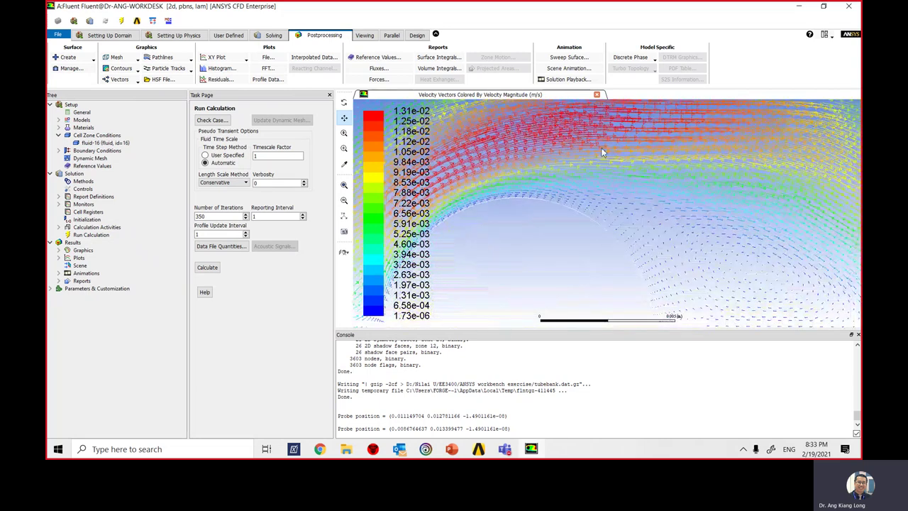
pyautogui.scroll(-1, 596, 156)
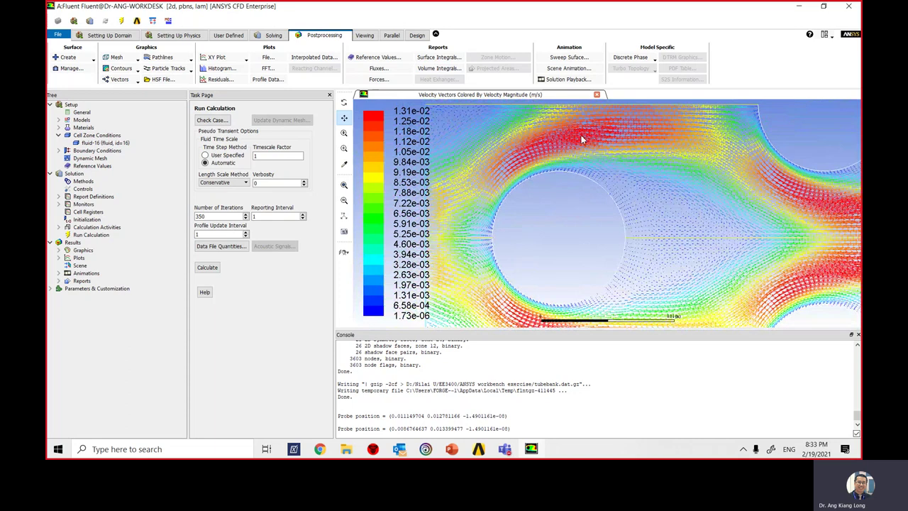
pyautogui.scroll(-3, 581, 140)
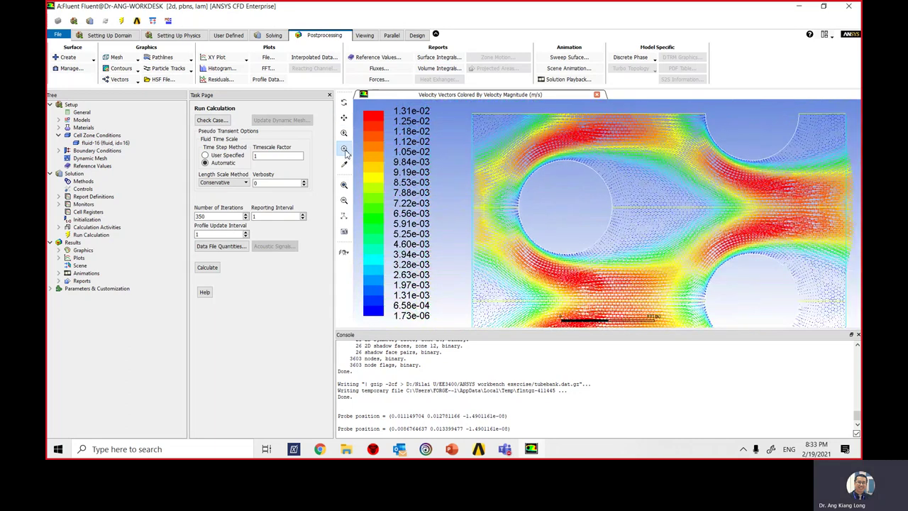
# Zoom into the flow above a tube, refit the whole domain, and show the domain setup tools
pyautogui.click(344, 149)
pyautogui.moveTo(528, 111); pyautogui.dragTo(647, 192)
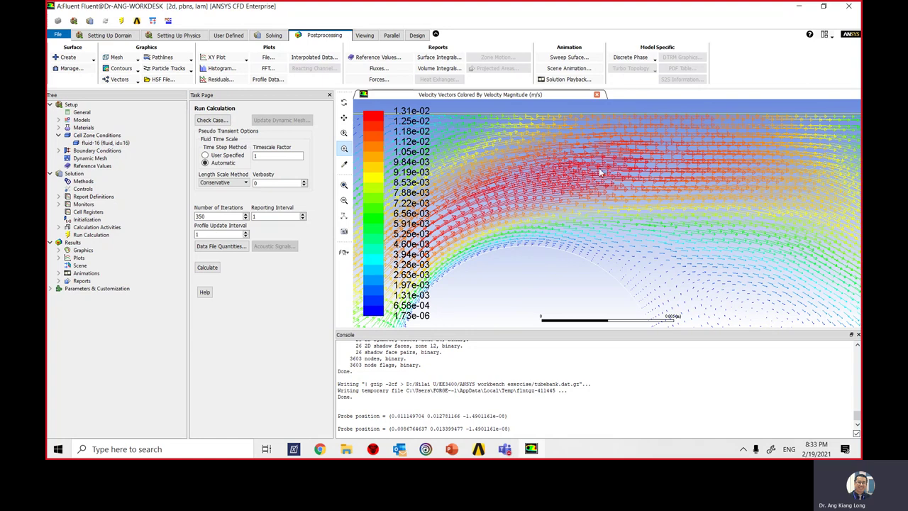
pyautogui.scroll(-5, 571, 190)
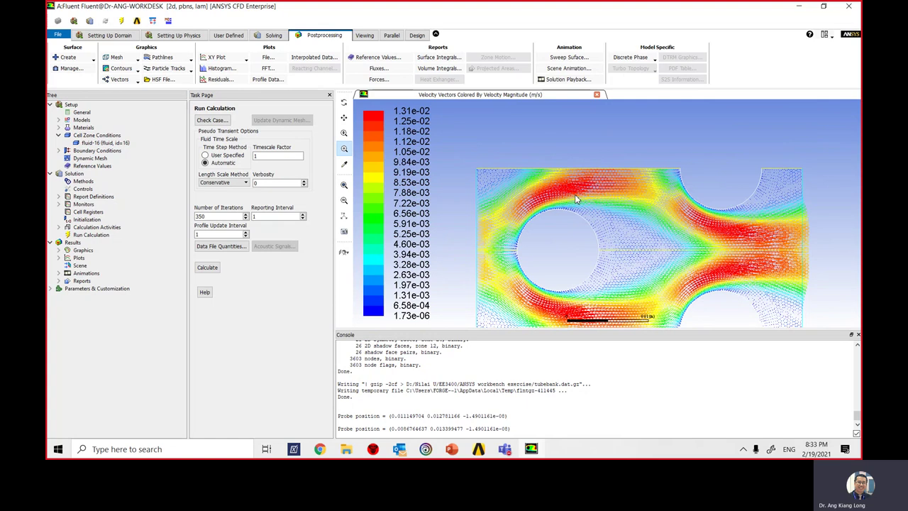
pyautogui.scroll(-1, 574, 194)
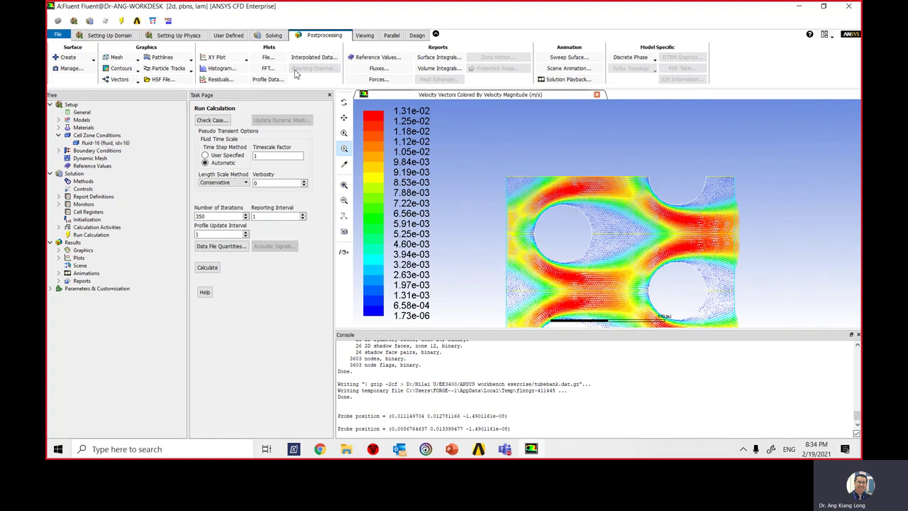
pyautogui.click(344, 185)
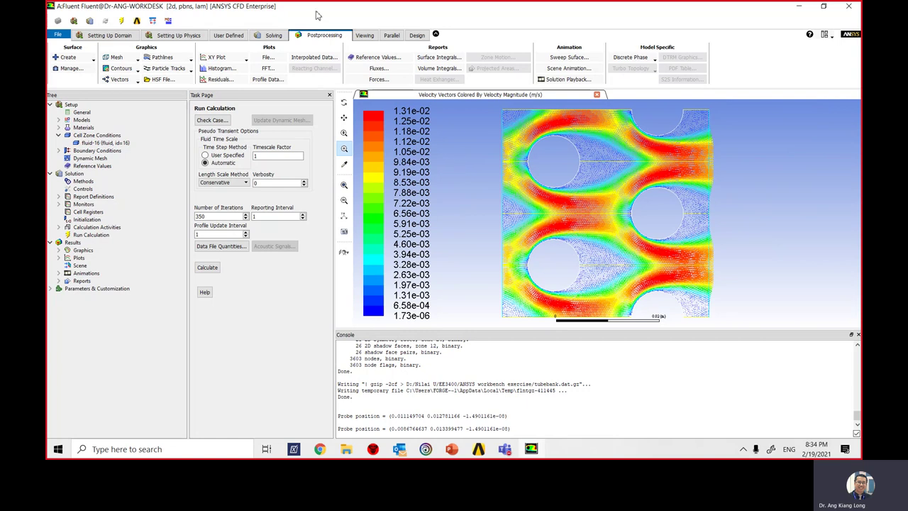
pyautogui.click(113, 37)
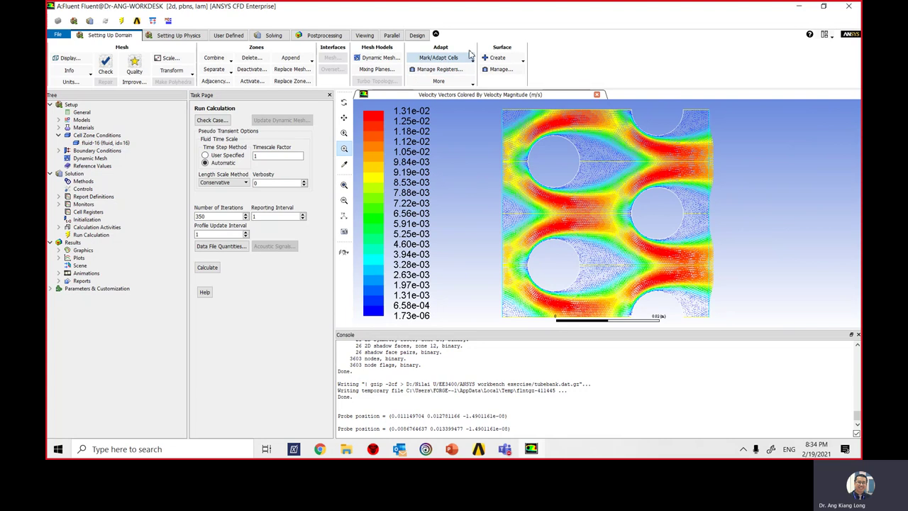
# Create a Mesh X-Coordinate iso-surface at iso-value 0.01 named x=0.01m
pyautogui.click(503, 59)
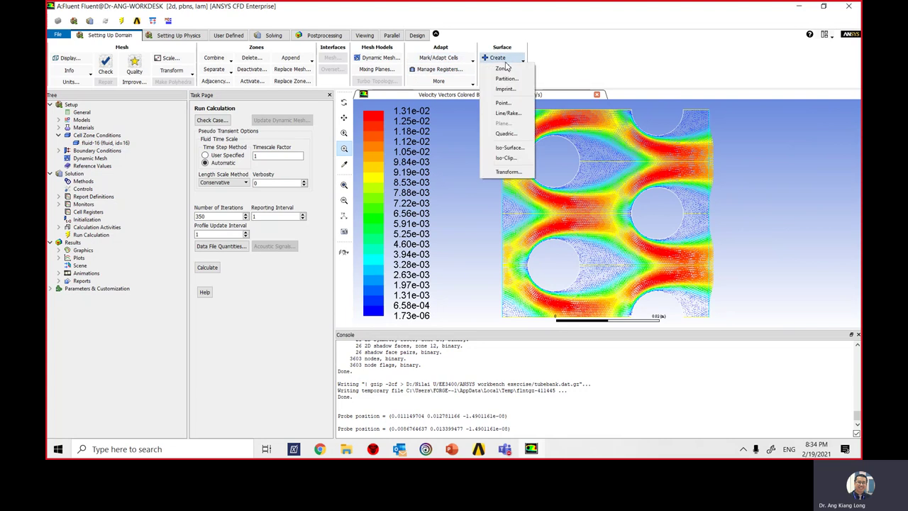
pyautogui.click(515, 149)
pyautogui.moveTo(331, 211); pyautogui.dragTo(388, 150)
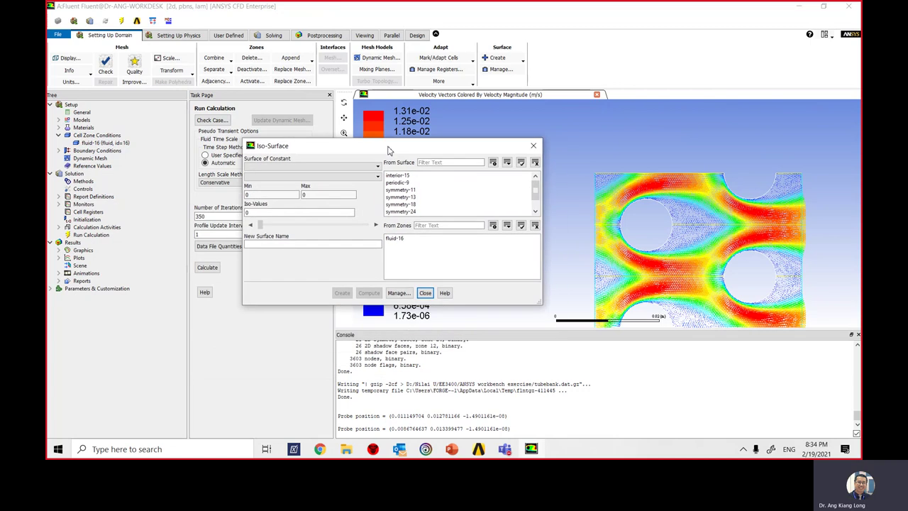
pyautogui.click(276, 165)
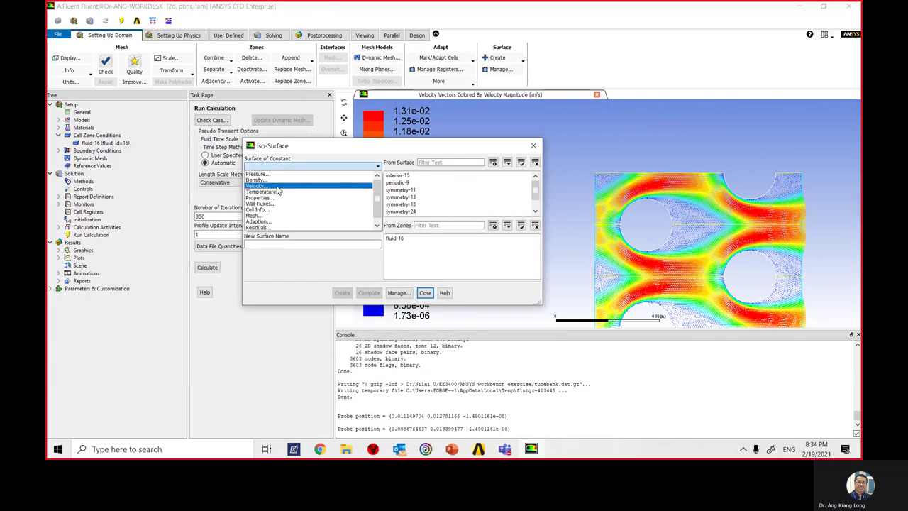
pyautogui.click(277, 215)
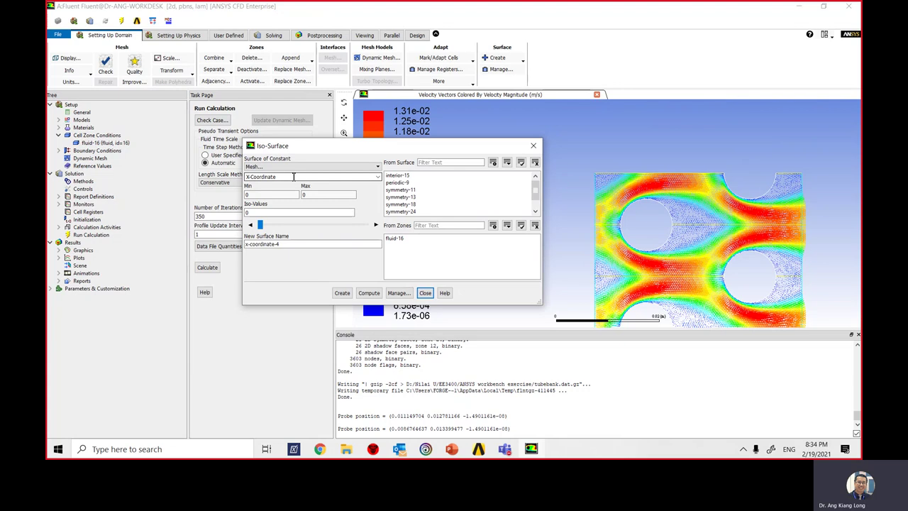
pyautogui.doubleClick(253, 213)
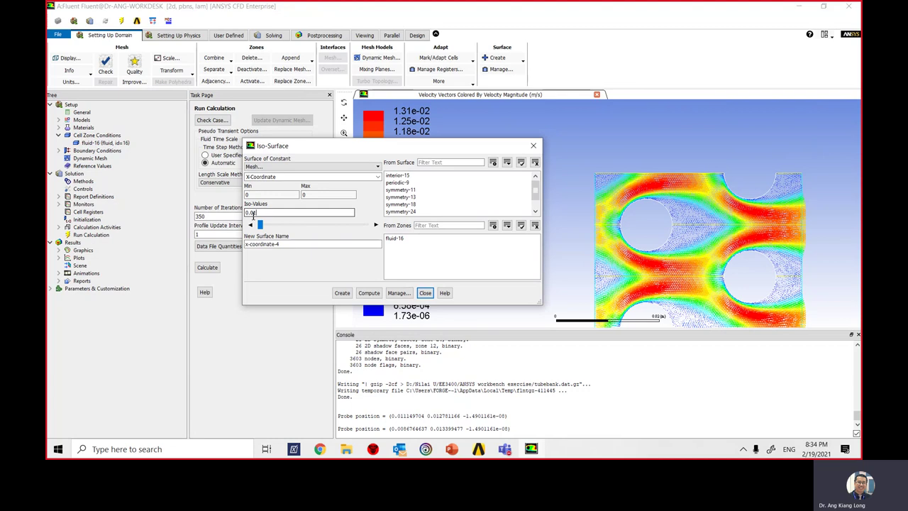
pyautogui.write('0.0')
pyautogui.write('0')
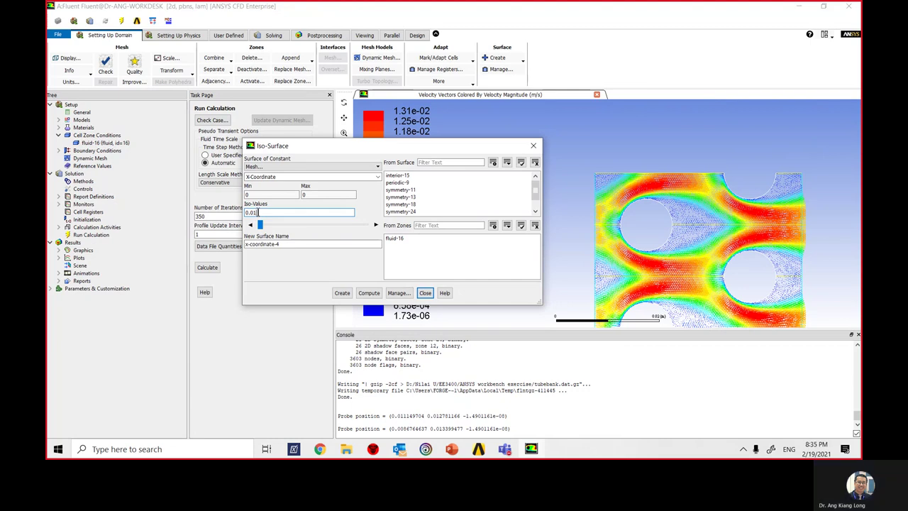
pyautogui.moveTo(286, 245); pyautogui.dragTo(245, 244)
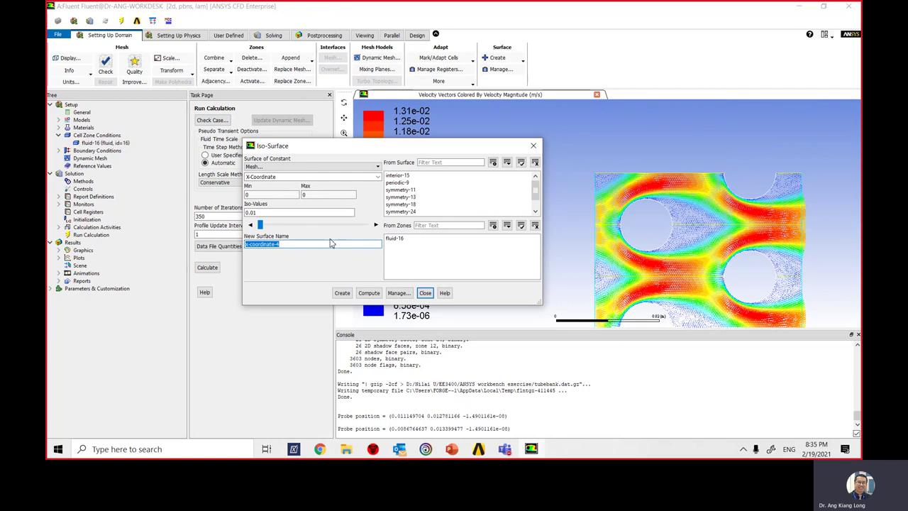
pyautogui.write('x=0.01m')
pyautogui.click(343, 293)
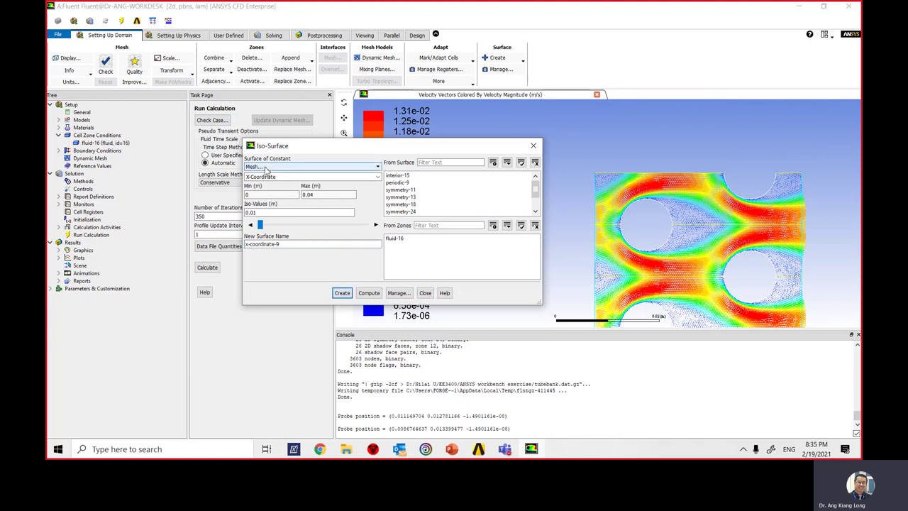
# Create iso-surface x=0.02m at X-Coordinate iso-value 0.02
pyautogui.doubleClick(263, 213)
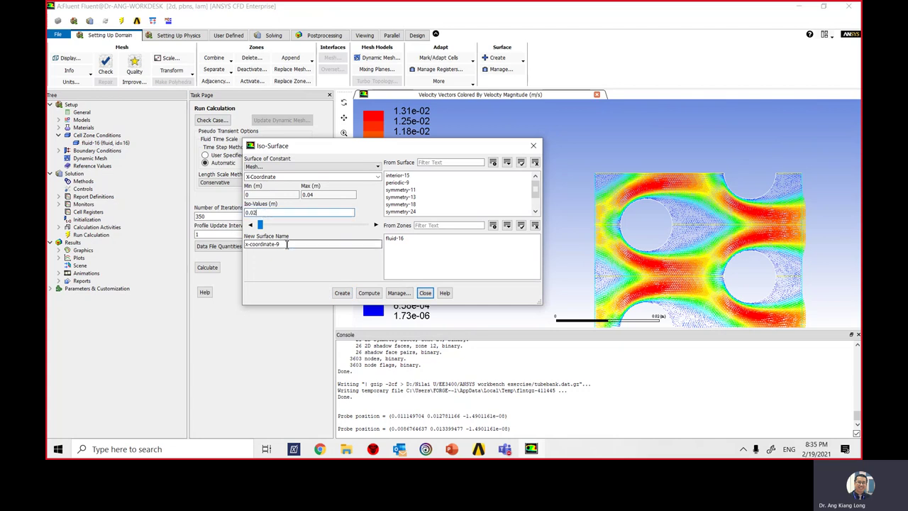
pyautogui.moveTo(284, 244); pyautogui.dragTo(220, 245)
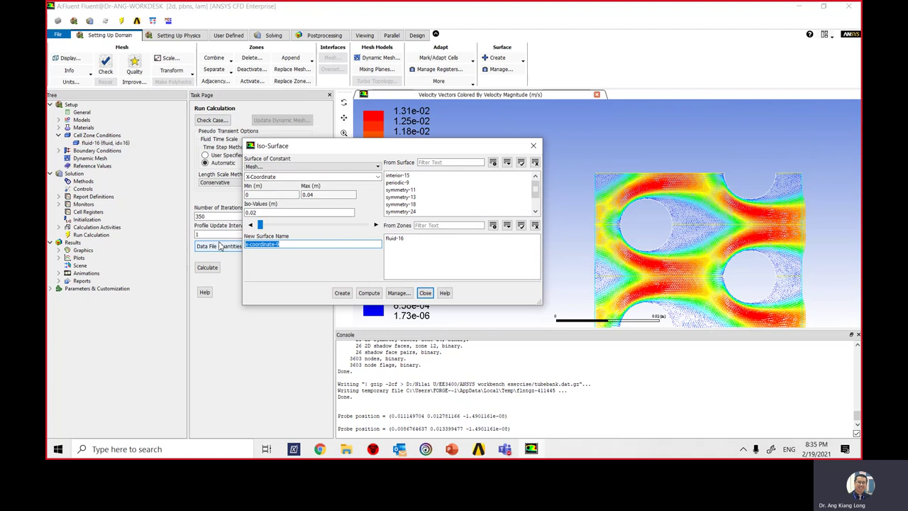
pyautogui.write('x=0.02m')
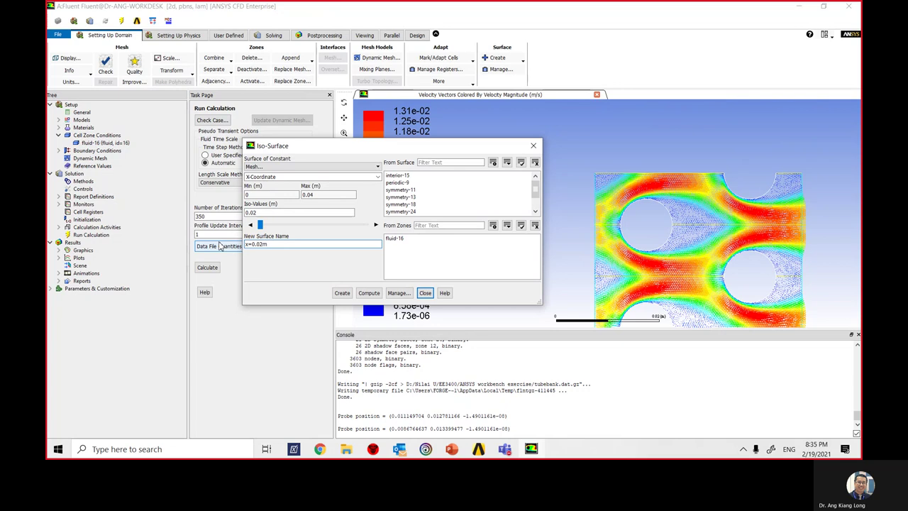
pyautogui.click(342, 294)
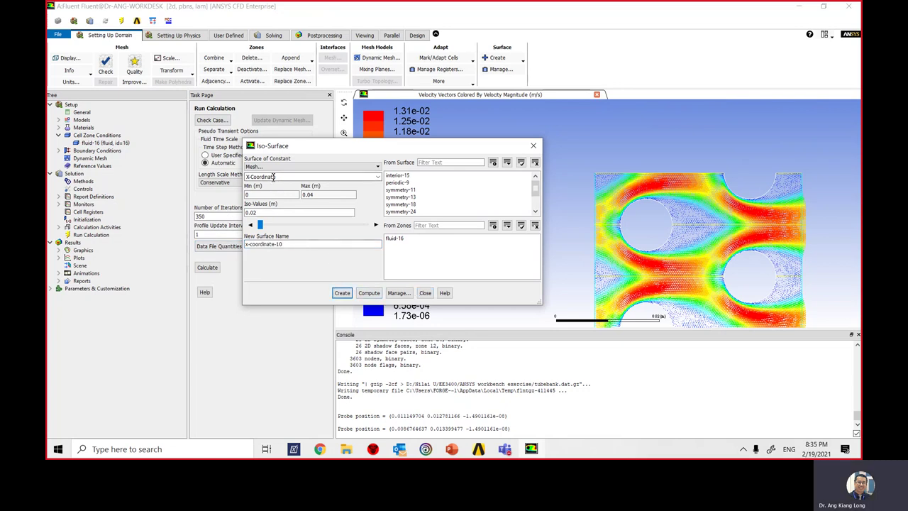
# Create iso-surface x=0.03m at X-Coordinate iso-value 0.03
pyautogui.moveTo(264, 213); pyautogui.dragTo(238, 215)
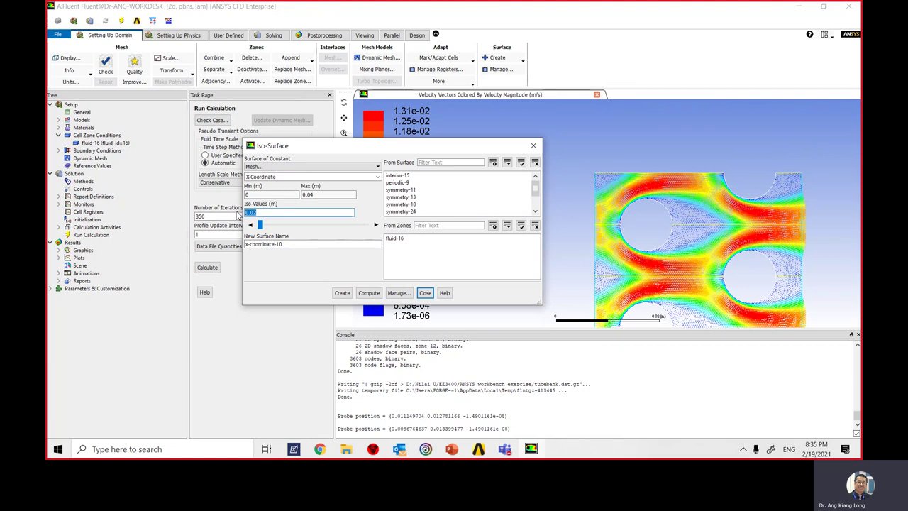
pyautogui.write('0.')
pyautogui.moveTo(276, 244); pyautogui.dragTo(222, 248)
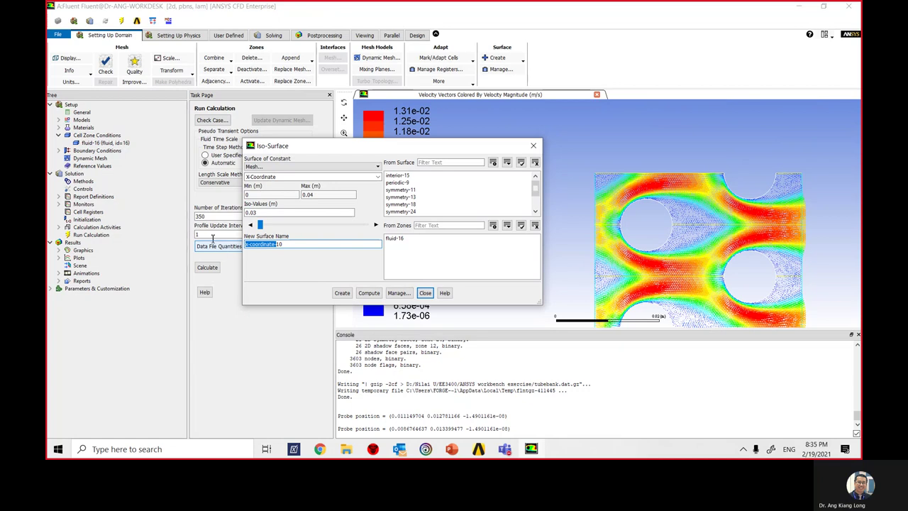
pyautogui.moveTo(287, 245); pyautogui.dragTo(235, 237)
pyautogui.write('x=0.03m')
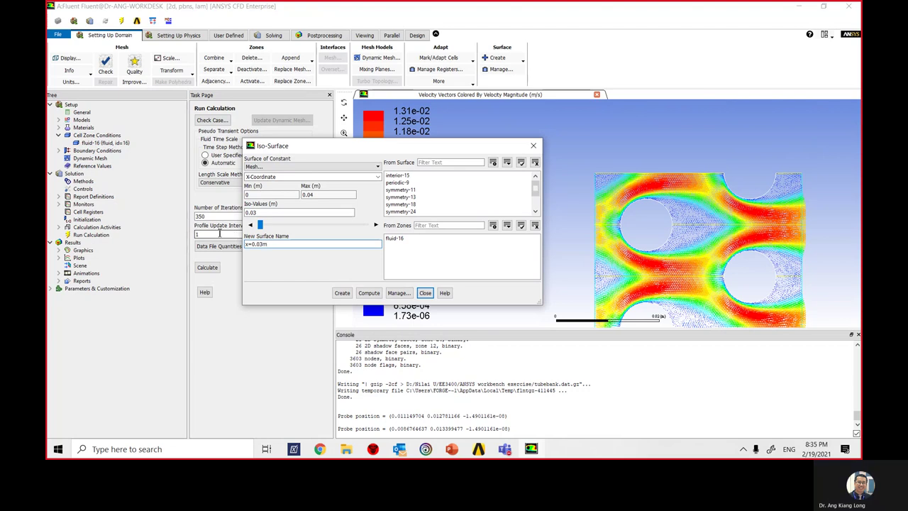
pyautogui.click(341, 295)
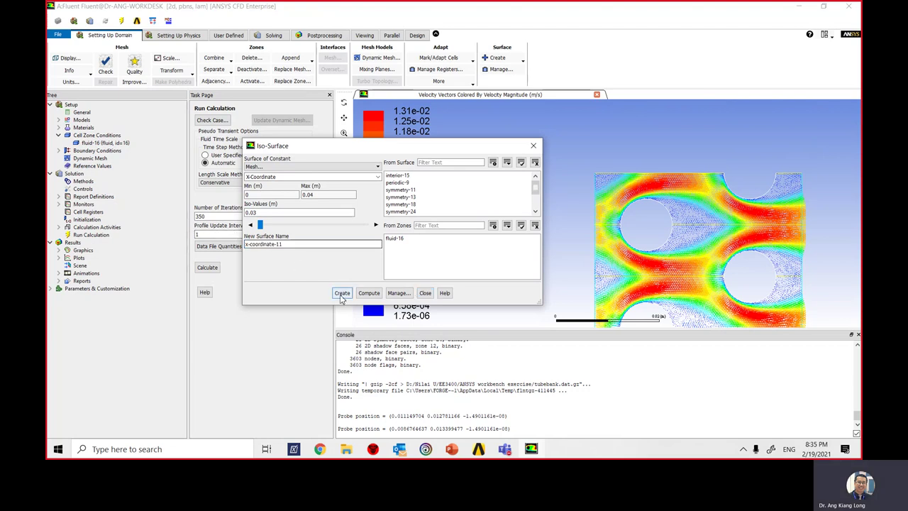
# Check the new x=0.02m surface in the surface list, then close the Surfaces and Iso-Surface dialogs
pyautogui.click(398, 293)
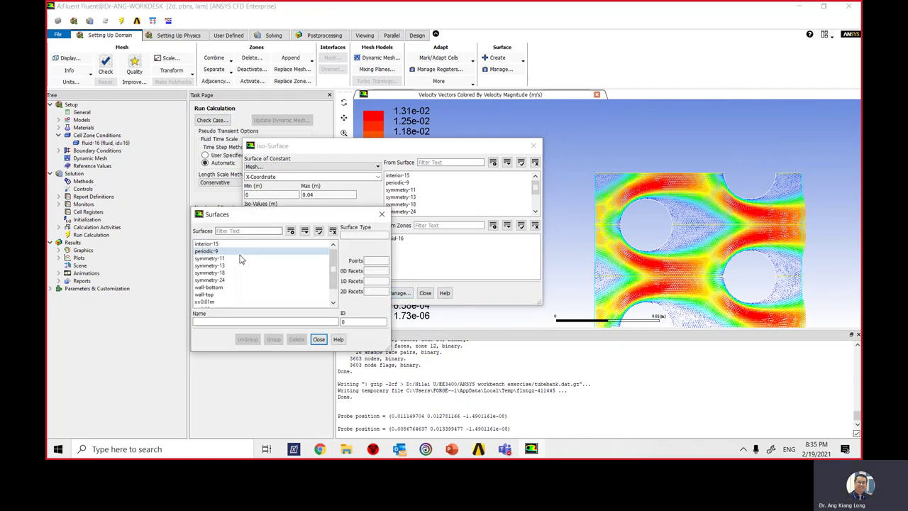
pyautogui.scroll(-1, 334, 272)
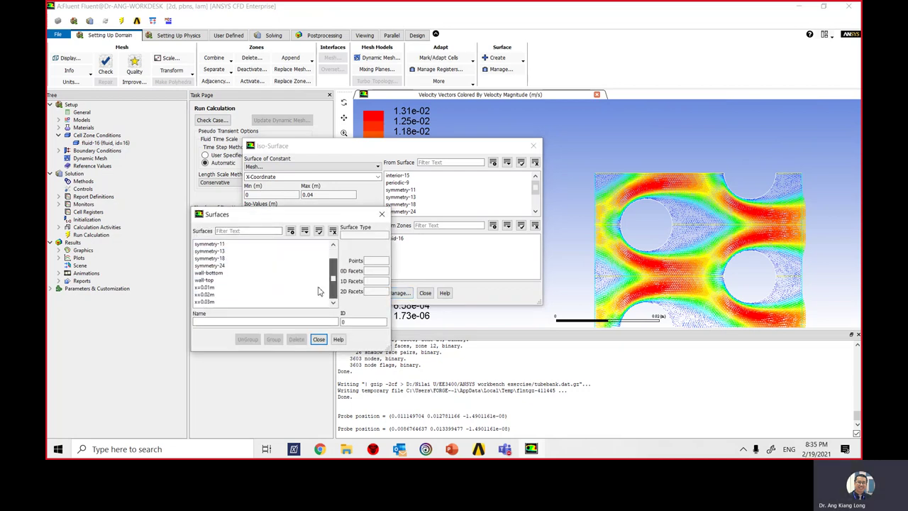
pyautogui.click(219, 296)
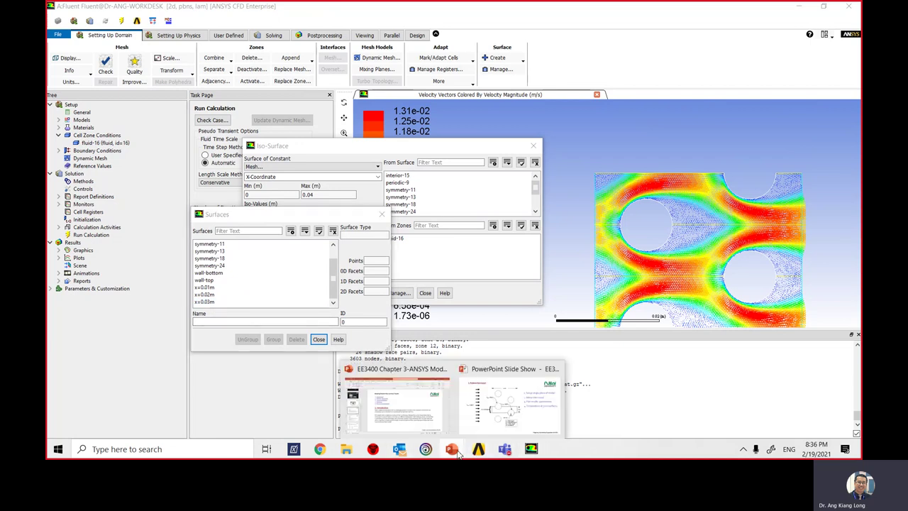
pyautogui.click(318, 339)
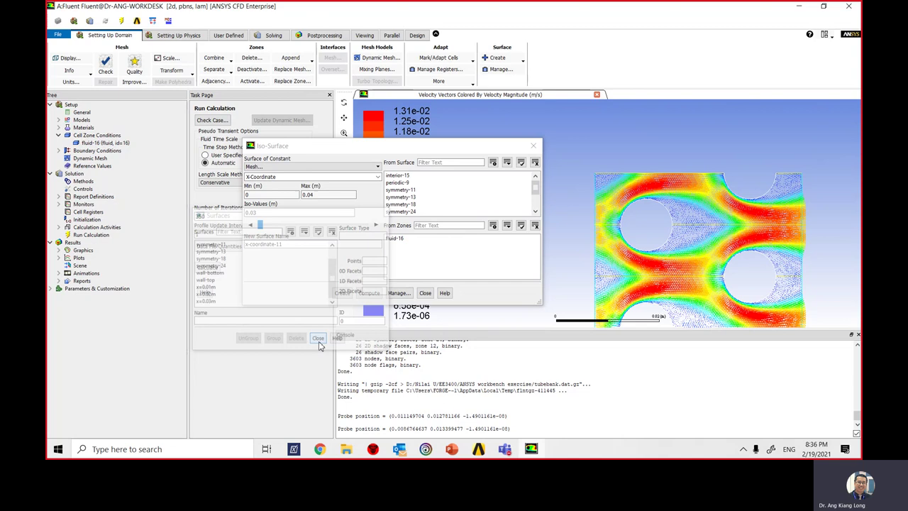
pyautogui.click(425, 293)
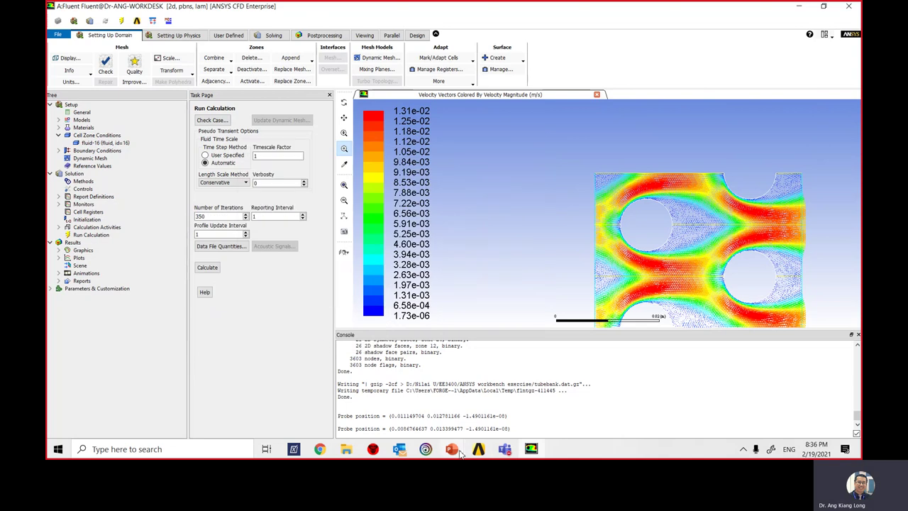
# Show the PowerPoint Problem Description slide marking x = 0.01, 0.02 and 0.03 m, then return to Fluent
pyautogui.moveTo(458, 454)
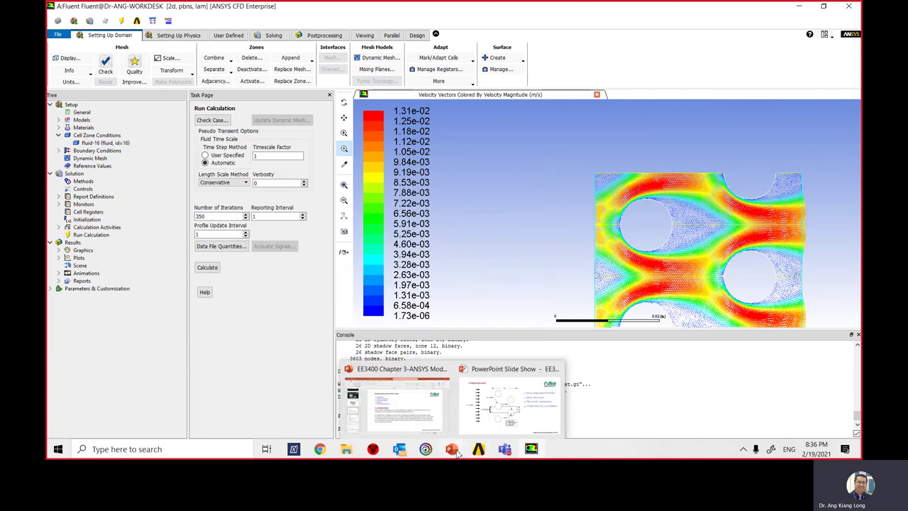
pyautogui.click(518, 408)
pyautogui.scroll(6, 434, 355)
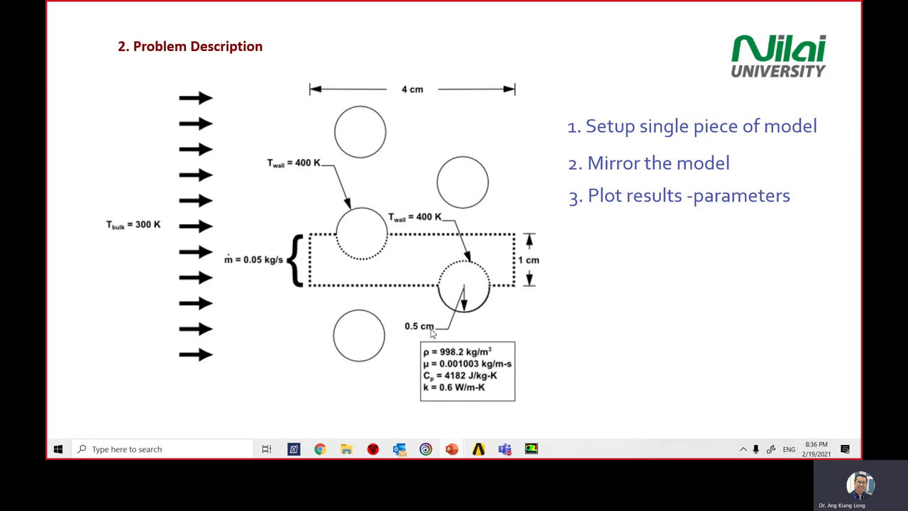
pyautogui.scroll(-1, 432, 333)
pyautogui.scroll(-1, 432, 334)
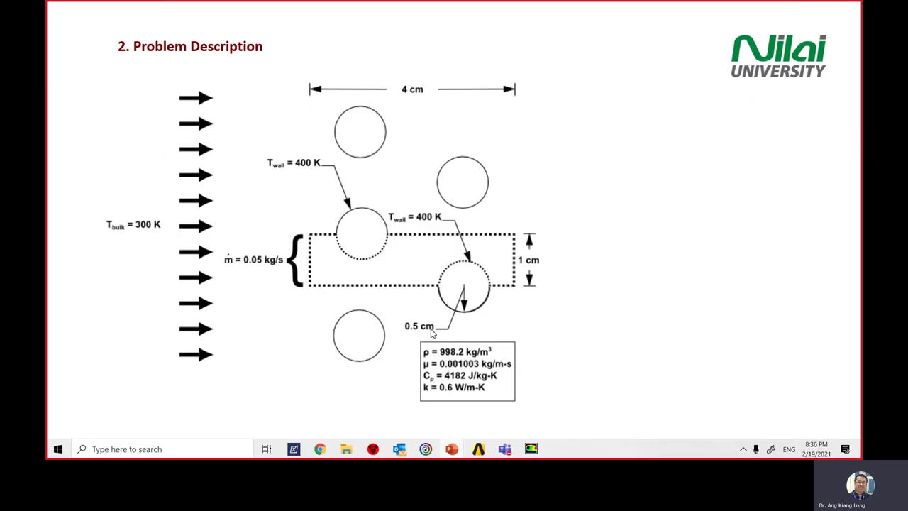
pyautogui.scroll(1, 431, 333)
pyautogui.scroll(-1, 432, 333)
pyautogui.scroll(-5, 380, 167)
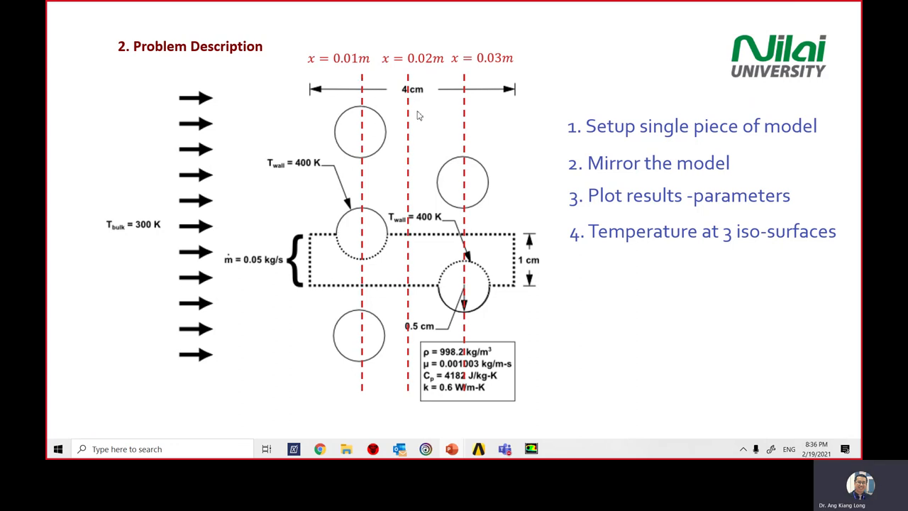
pyautogui.click(532, 451)
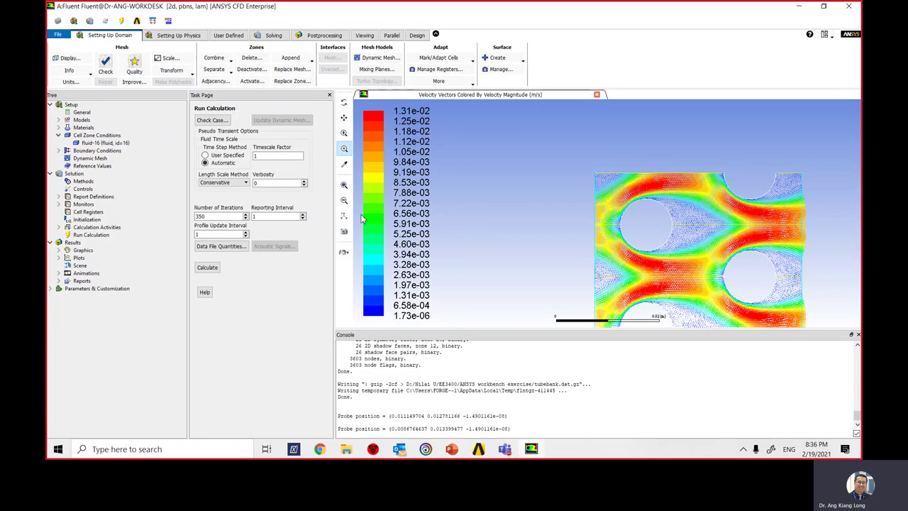
# Fit the vector plot and open the Solution XY Plot settings with plot direction X 0, Y 1
pyautogui.click(344, 186)
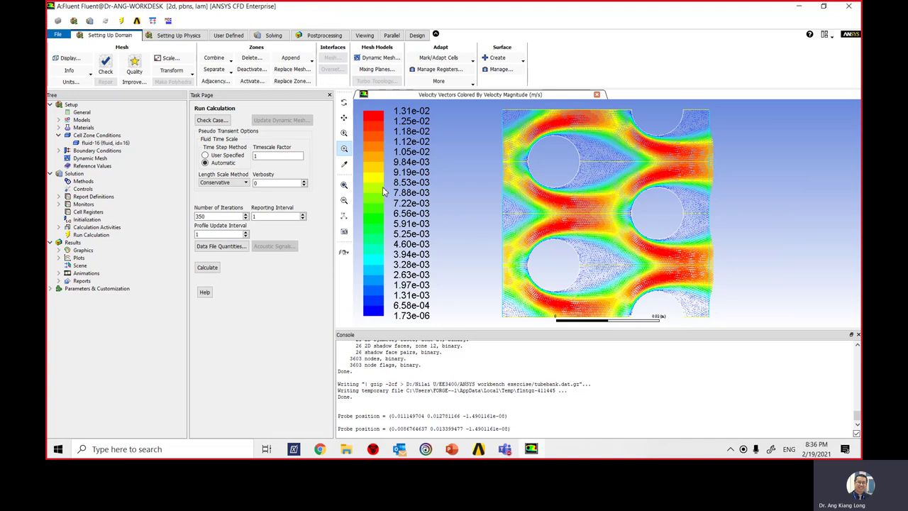
pyautogui.click(322, 37)
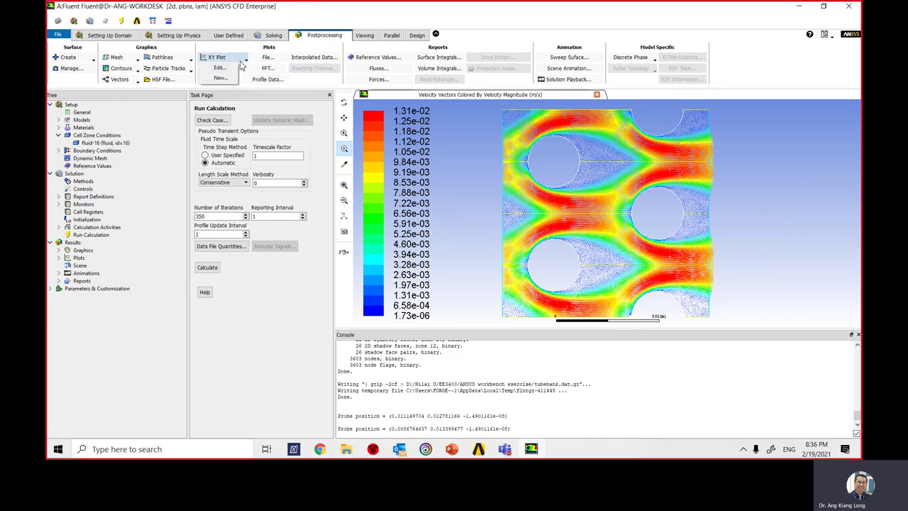
pyautogui.click(216, 57)
pyautogui.moveTo(289, 224); pyautogui.dragTo(328, 156)
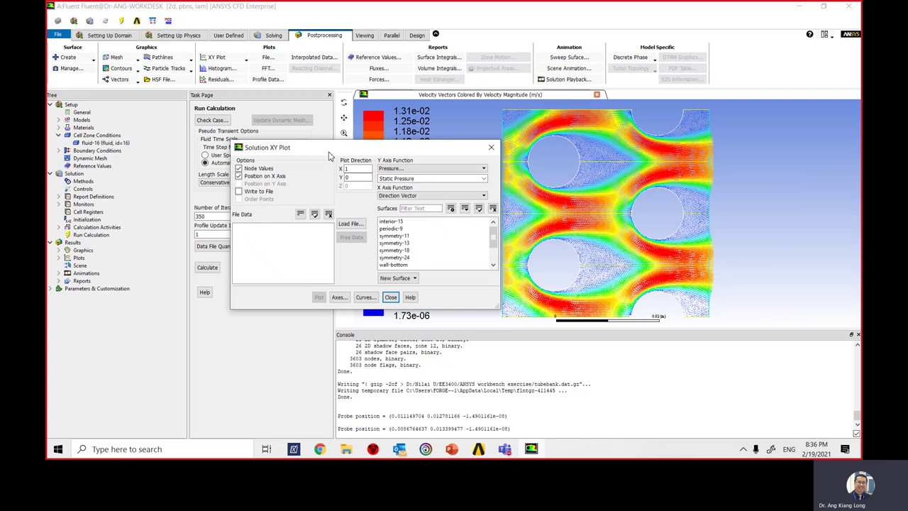
pyautogui.moveTo(328, 156); pyautogui.dragTo(278, 149)
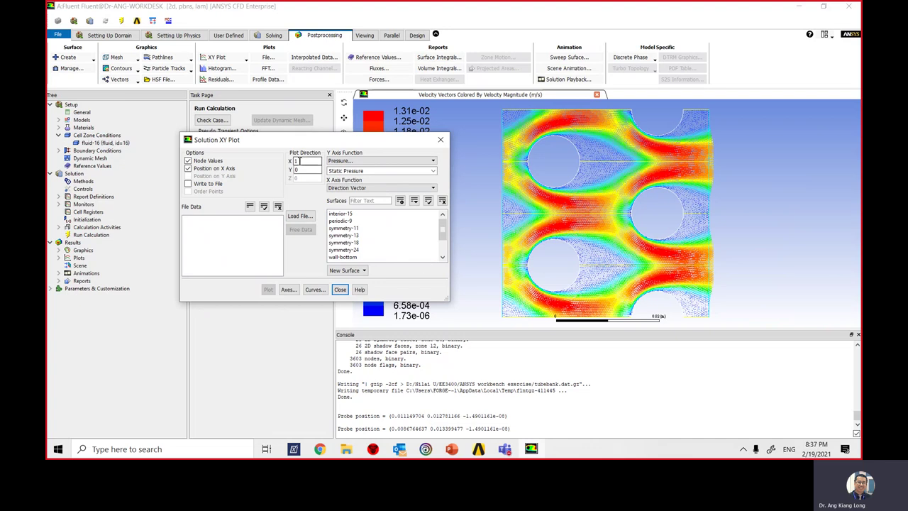
pyautogui.doubleClick(297, 162)
pyautogui.doubleClick(297, 171)
pyautogui.write('1')
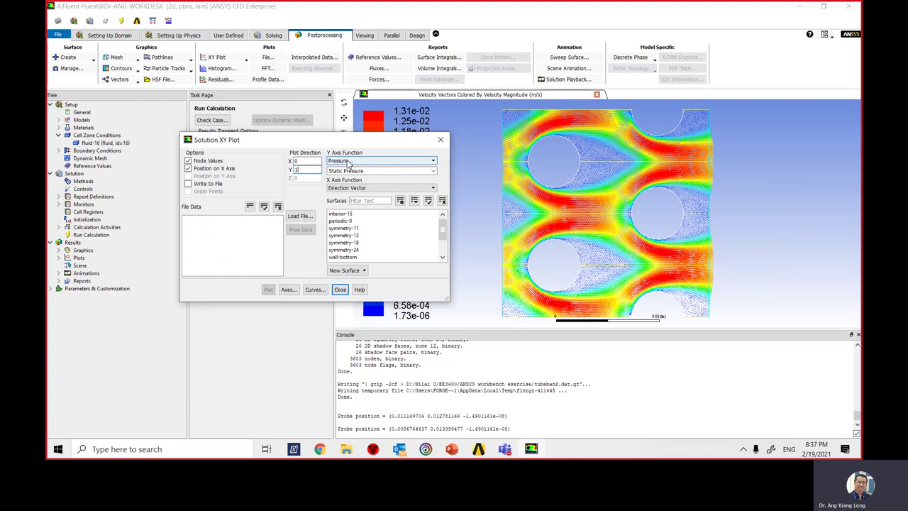
# Plot Static Temperature on the y axis over surfaces x=0.01m, x=0.02m and x=0.03m
pyautogui.click(381, 162)
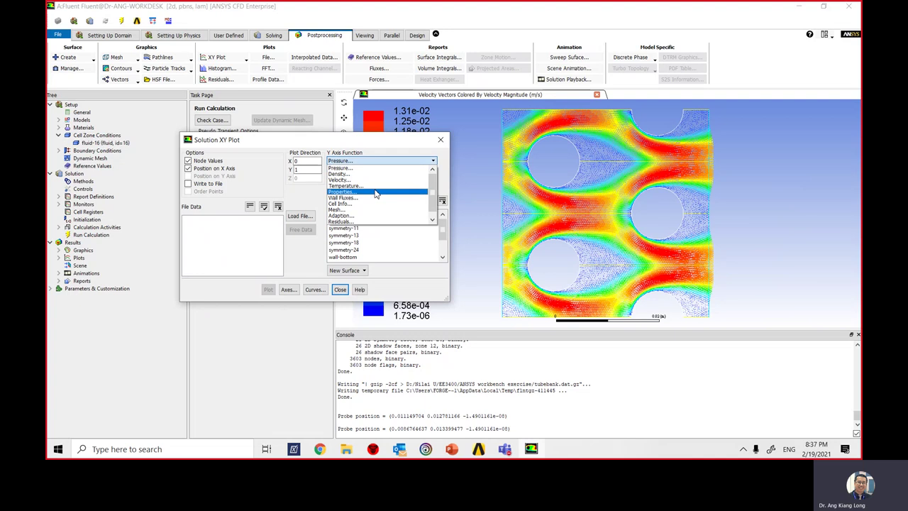
pyautogui.click(375, 189)
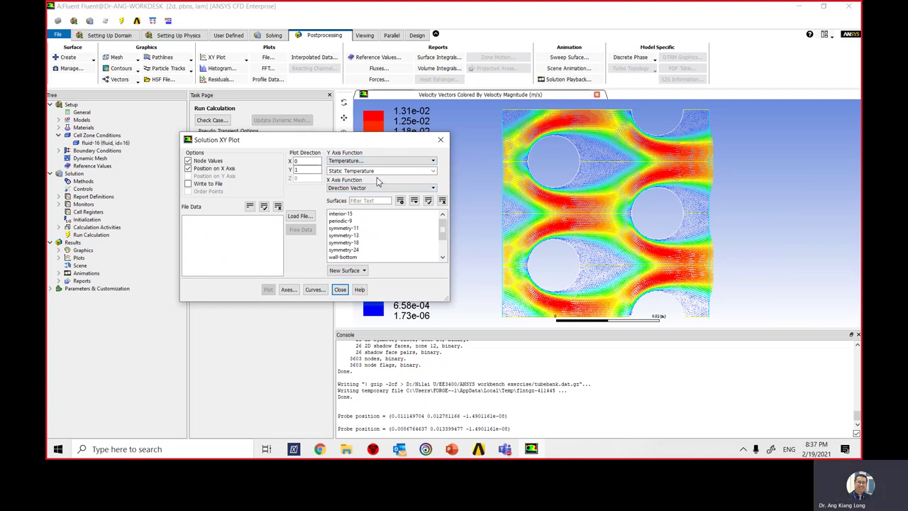
pyautogui.scroll(-2, 383, 234)
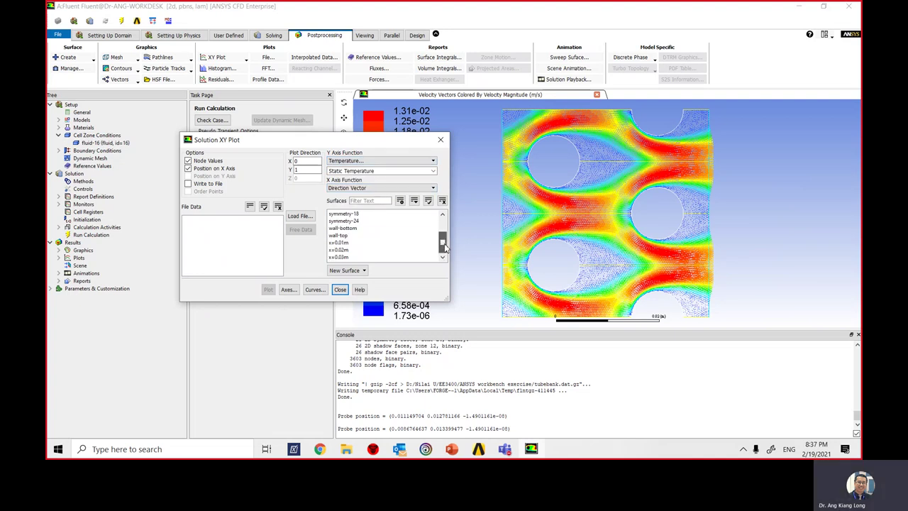
pyautogui.click(357, 243)
pyautogui.click(356, 250)
pyautogui.click(354, 257)
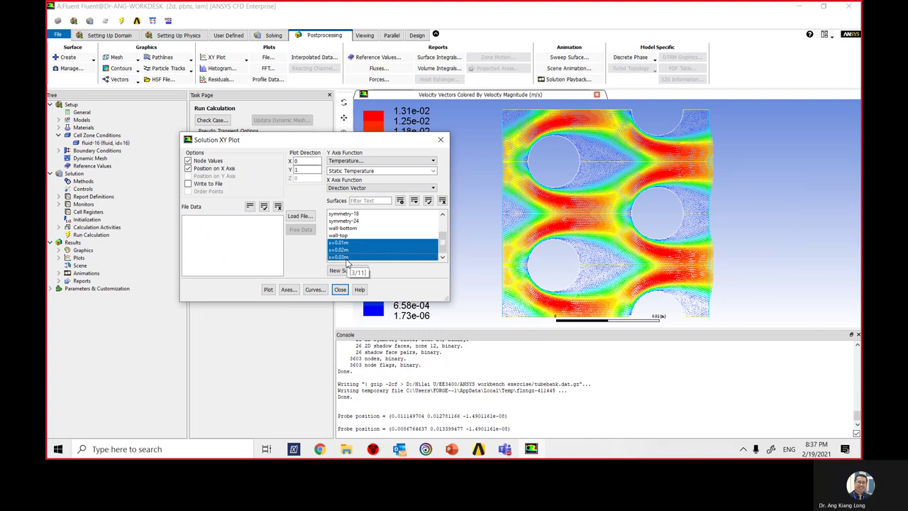
# In the Curves settings, give Curve 0 '+' markers and move to Curve 1
pyautogui.click(320, 291)
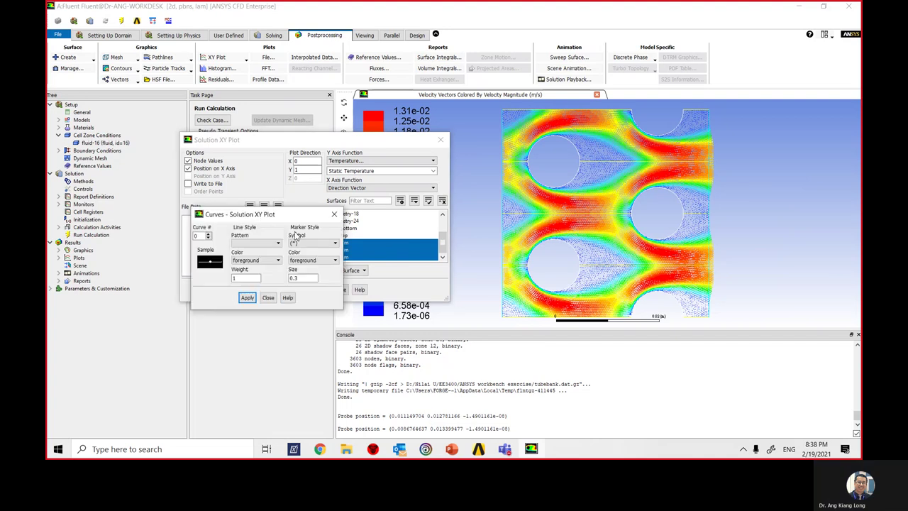
pyautogui.moveTo(273, 215); pyautogui.dragTo(562, 161)
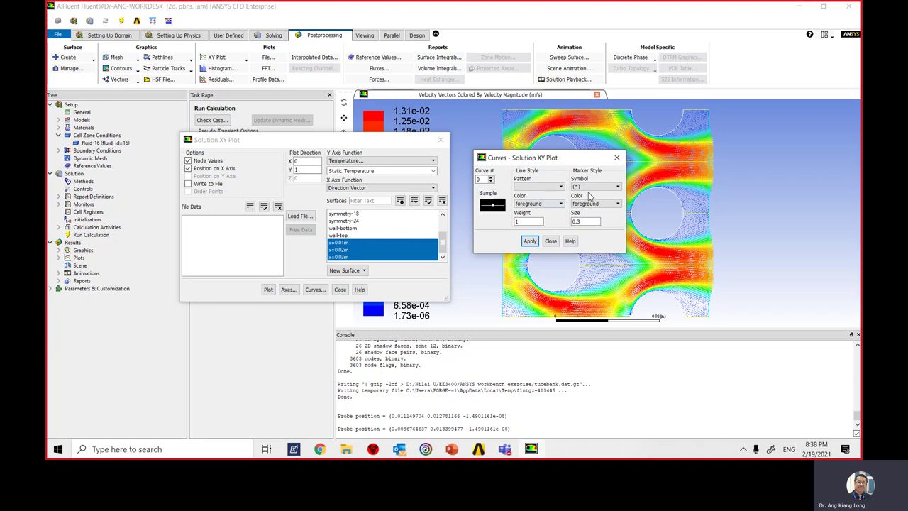
pyautogui.click(603, 188)
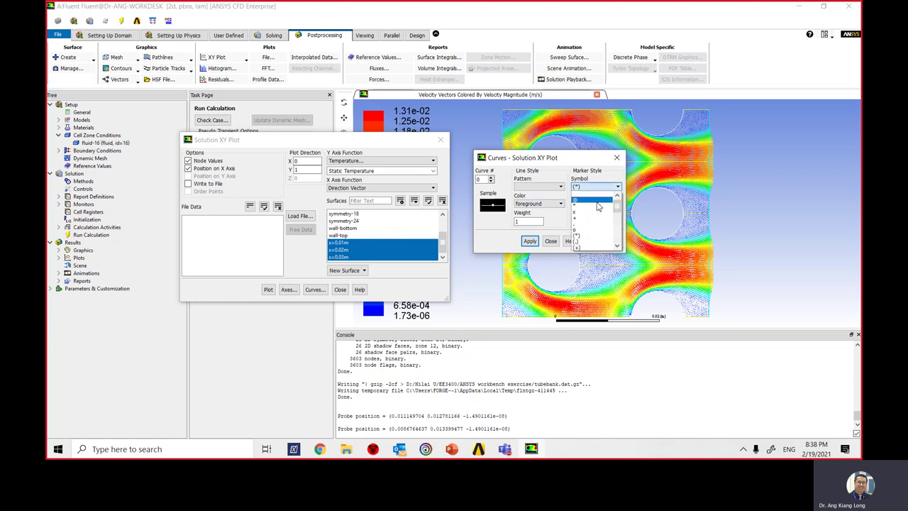
pyautogui.click(596, 220)
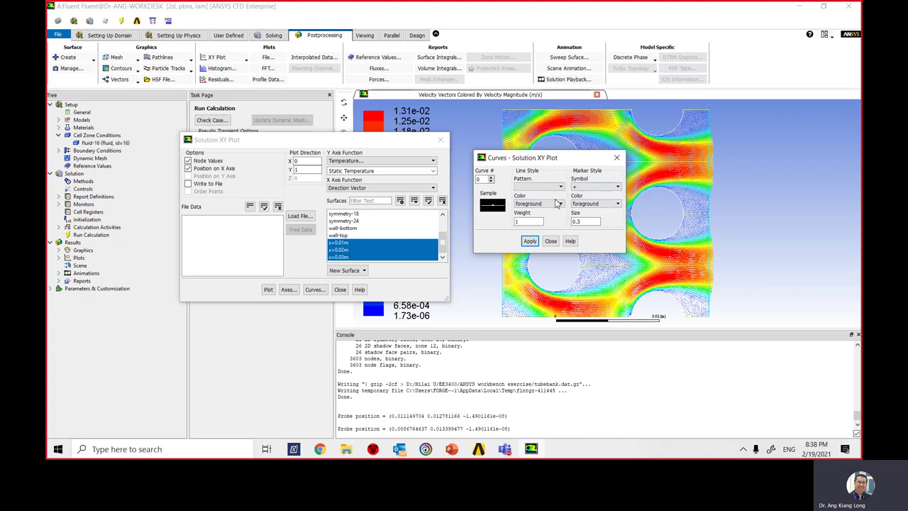
pyautogui.click(532, 241)
pyautogui.click(490, 178)
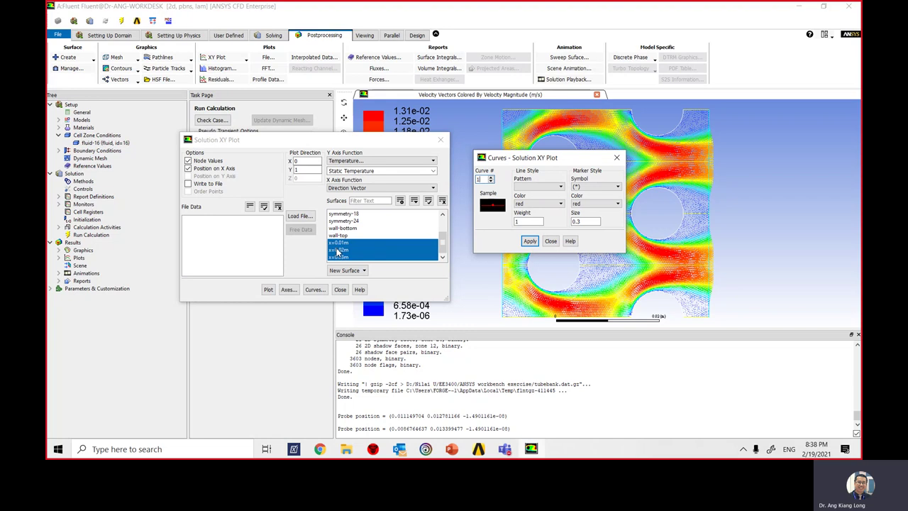
# Give Curve 1 'x' marker symbols and close the Curves settings
pyautogui.click(596, 188)
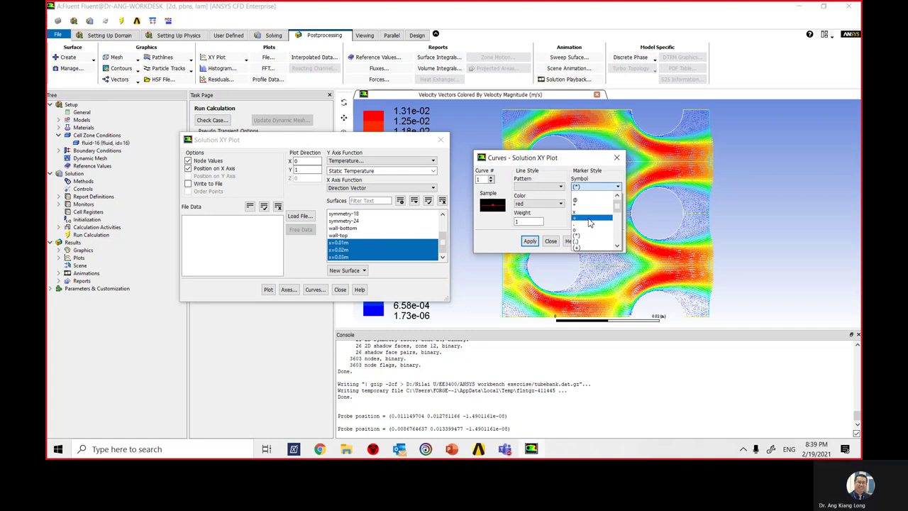
pyautogui.click(589, 212)
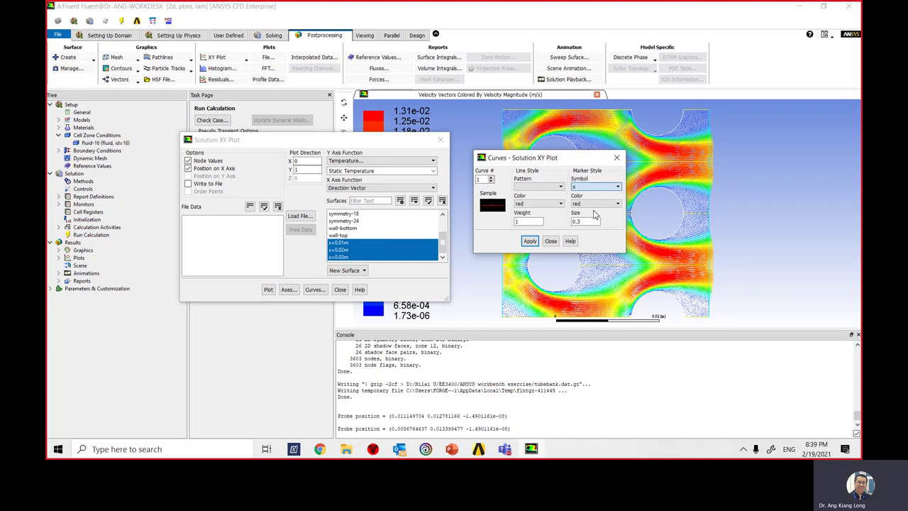
pyautogui.click(532, 242)
pyautogui.click(492, 182)
pyautogui.click(550, 241)
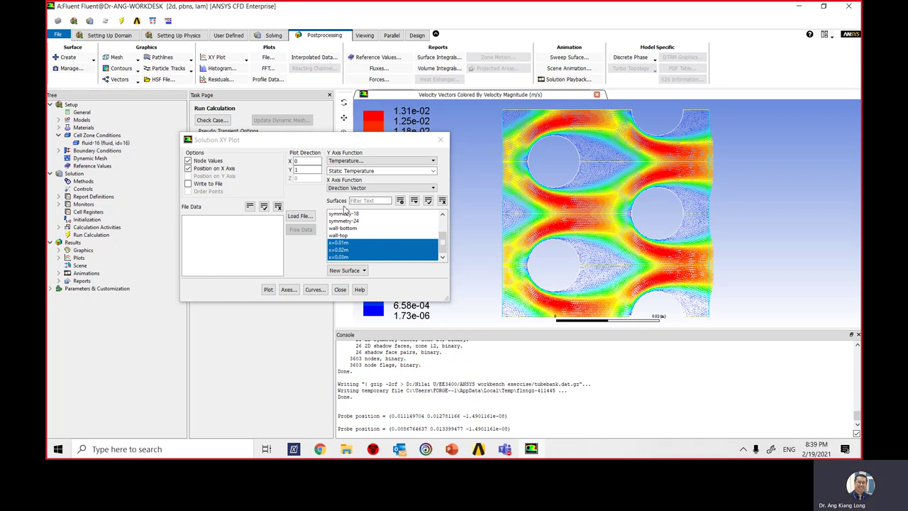
# Raise Curve 1's marker size from 0.3 to 0.5 and close the Curves settings
pyautogui.click(316, 290)
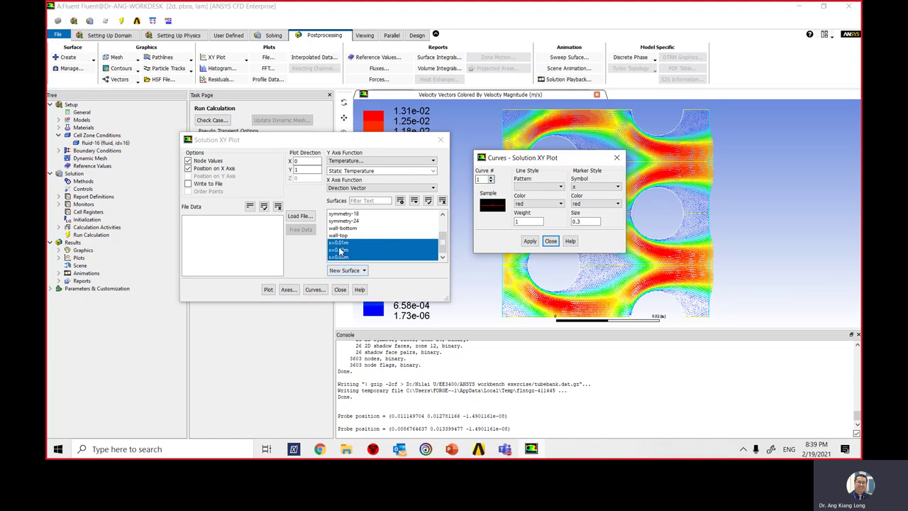
pyautogui.click(586, 222)
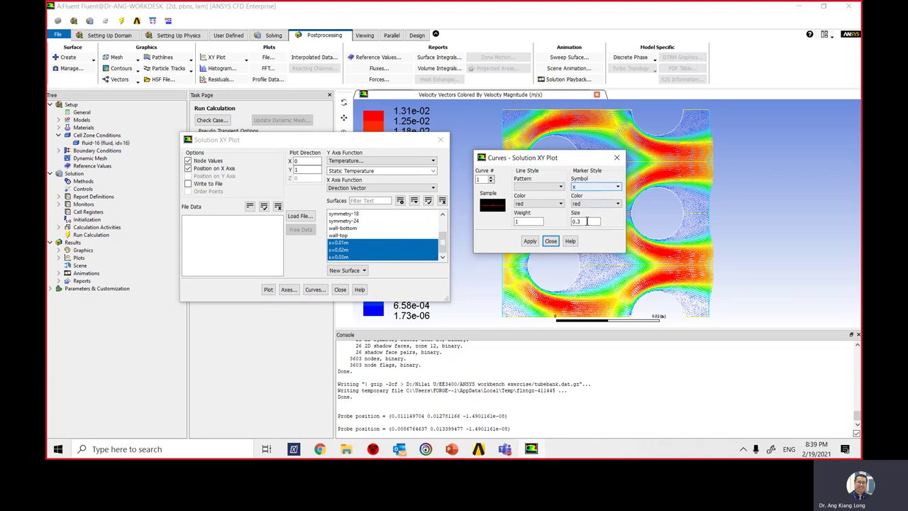
pyautogui.doubleClick(580, 222)
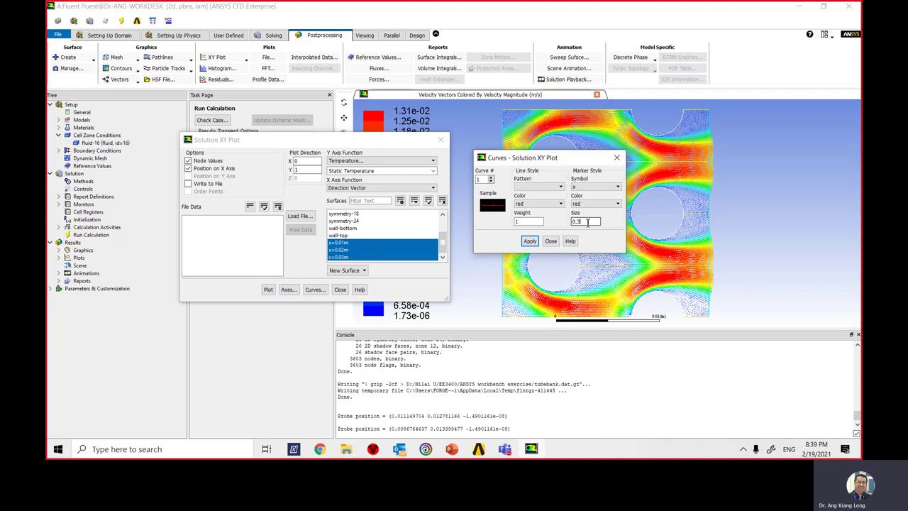
pyautogui.write('0.5')
pyautogui.click(530, 242)
pyautogui.click(551, 241)
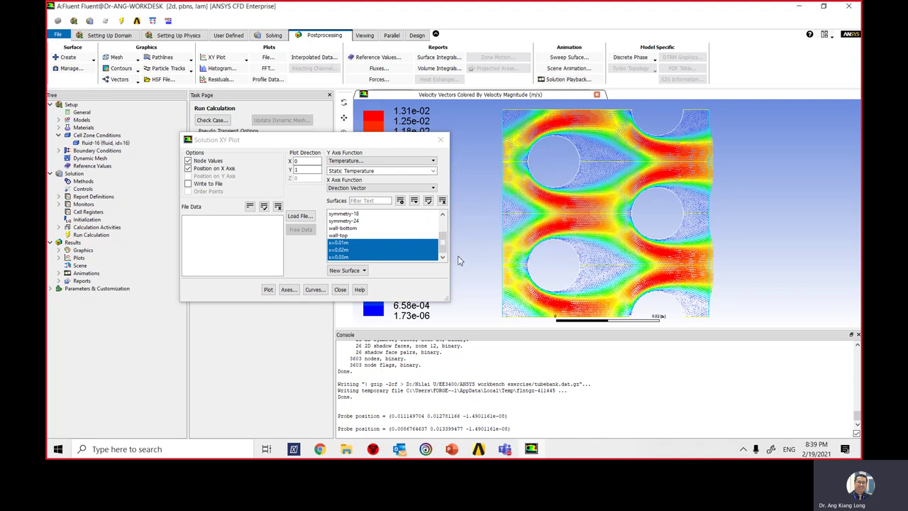
# Draw the static temperature XY plot for the x = 0.01, 0.02 and 0.03 m lines, then close its settings
pyautogui.click(269, 292)
pyautogui.moveTo(374, 142); pyautogui.dragTo(283, 139)
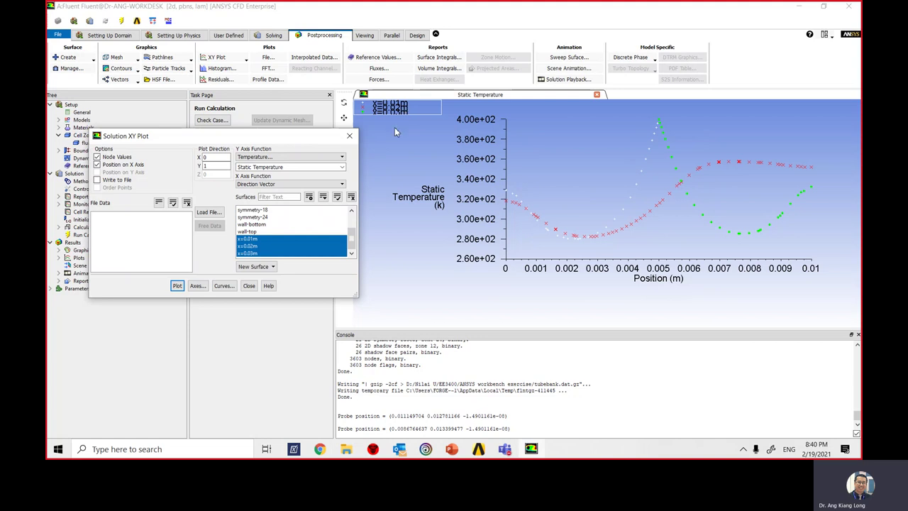
pyautogui.click(249, 285)
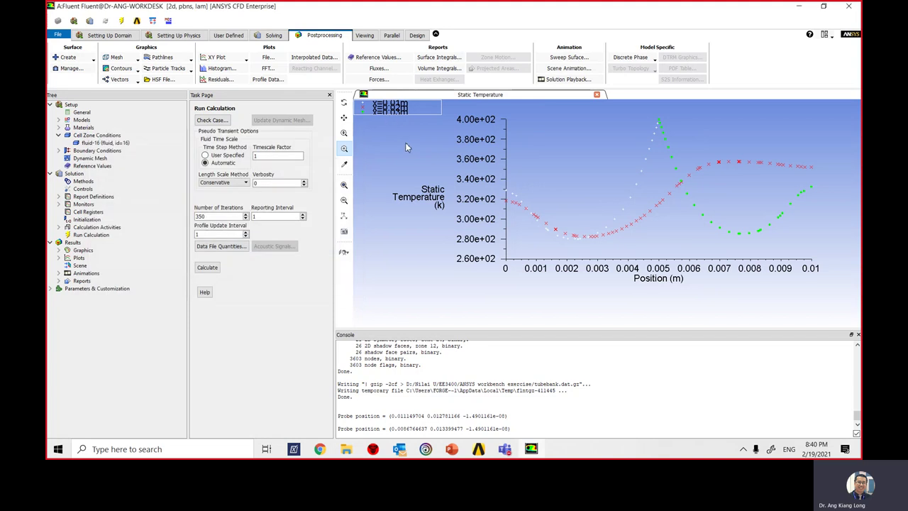
pyautogui.click(346, 240)
pyautogui.moveTo(349, 185); pyautogui.dragTo(400, 132)
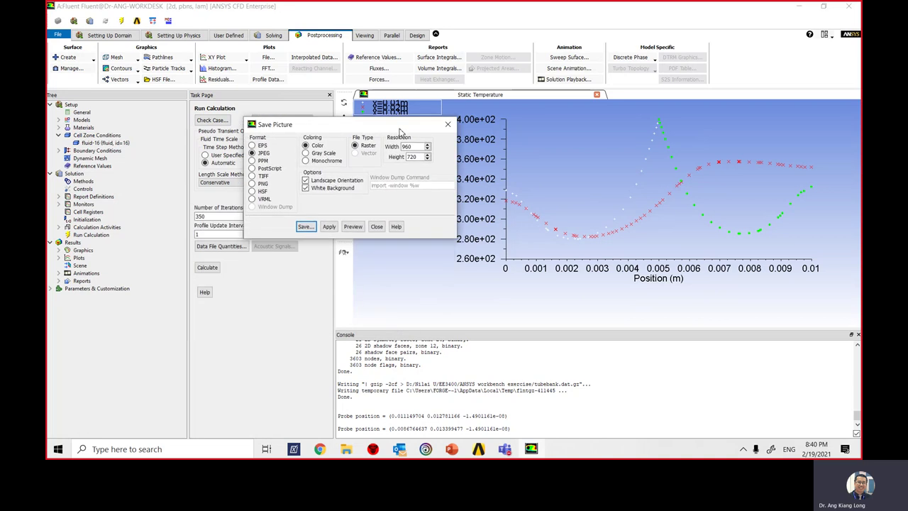
pyautogui.click(354, 227)
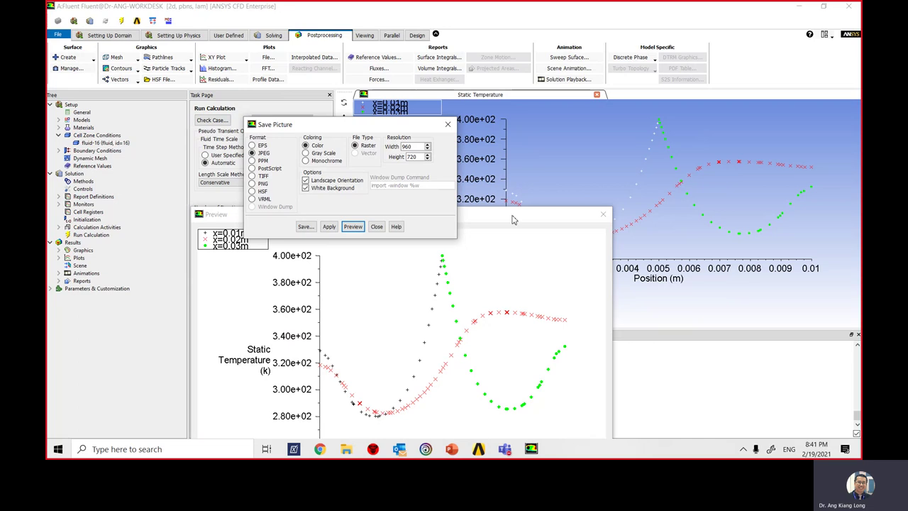
pyautogui.moveTo(513, 220); pyautogui.dragTo(675, 52)
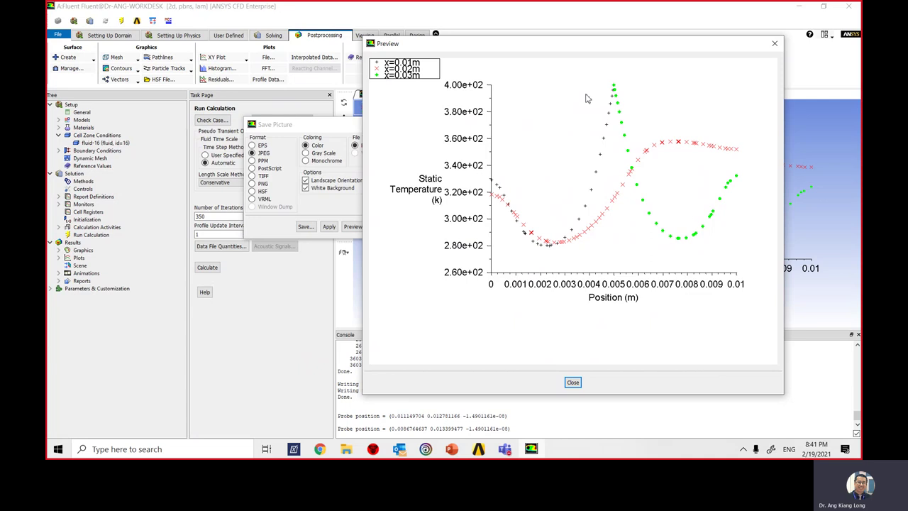
pyautogui.click(573, 383)
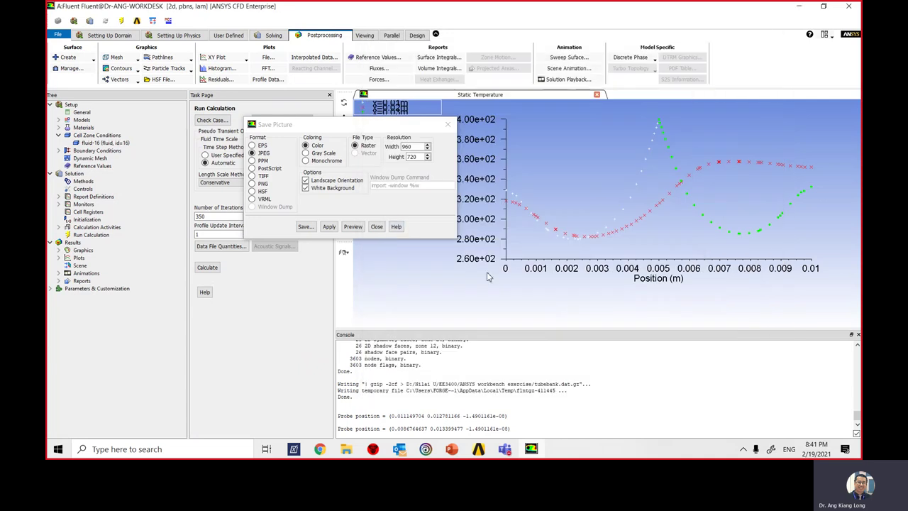
pyautogui.click(382, 226)
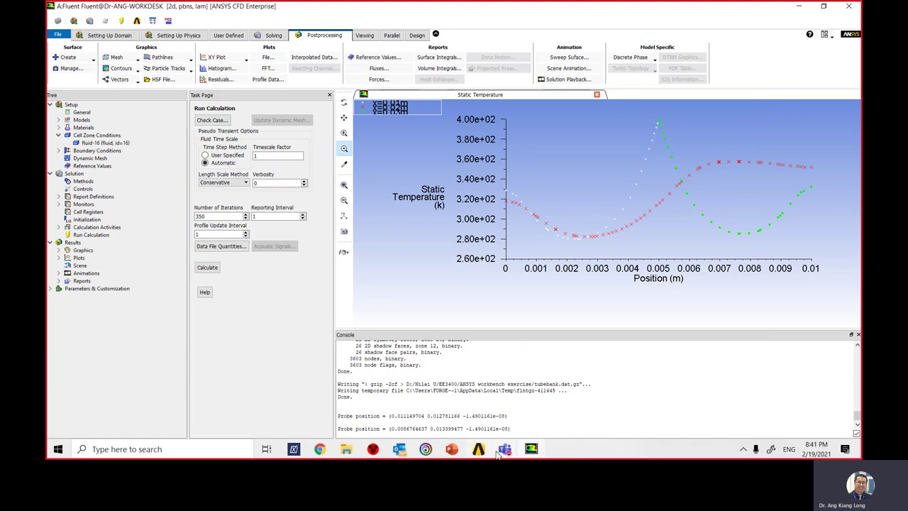
# Bring up the 'periodic flow' Teams meeting and choose Stop recording from its More actions menu
pyautogui.moveTo(503, 454)
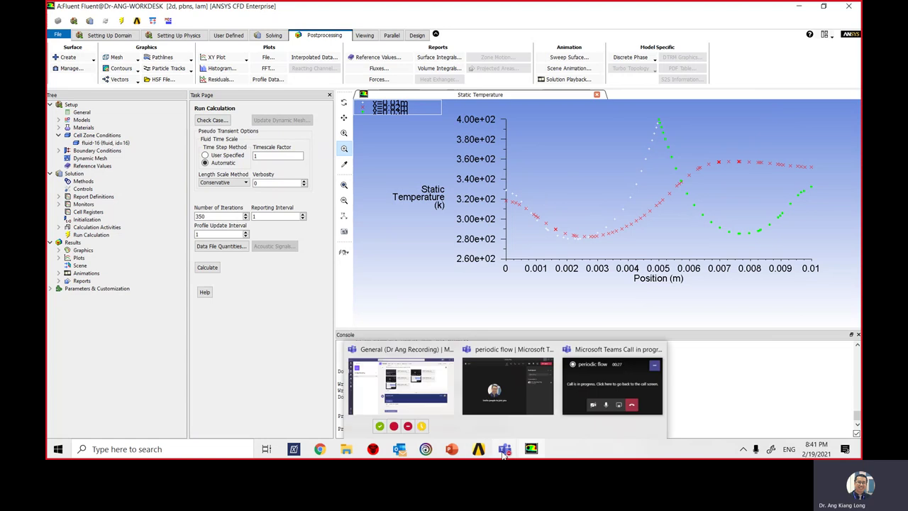
pyautogui.click(507, 372)
pyautogui.click(550, 48)
pyautogui.click(587, 304)
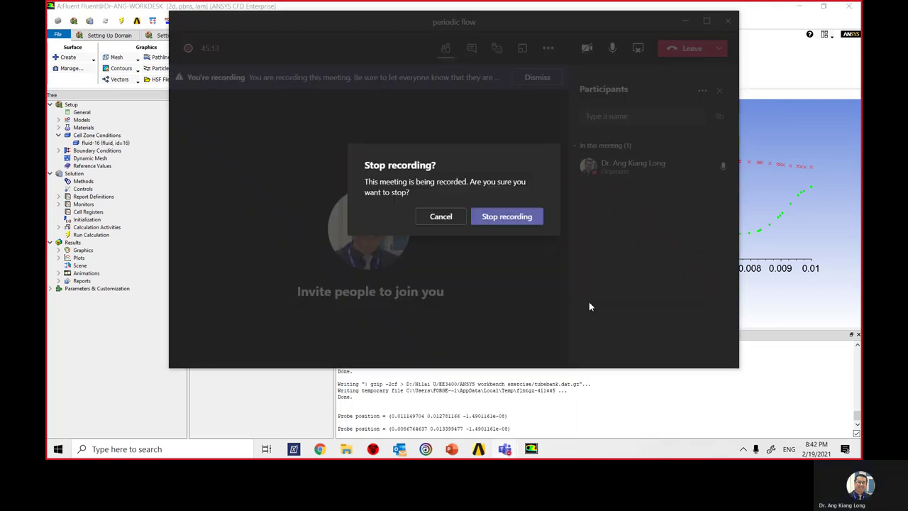